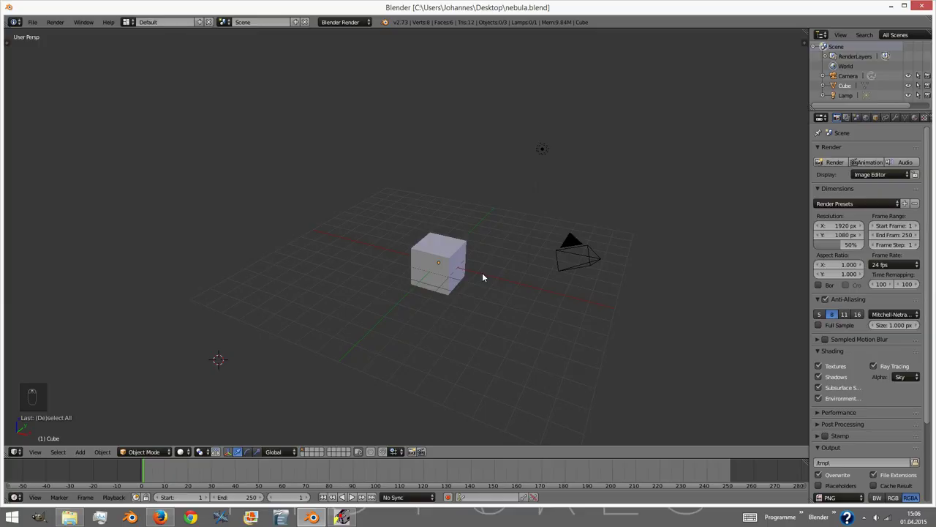
- Delete all the default scene objects and snap the 3D cursor to the scene's center
key("a")
key("x")
left_click(474, 297)
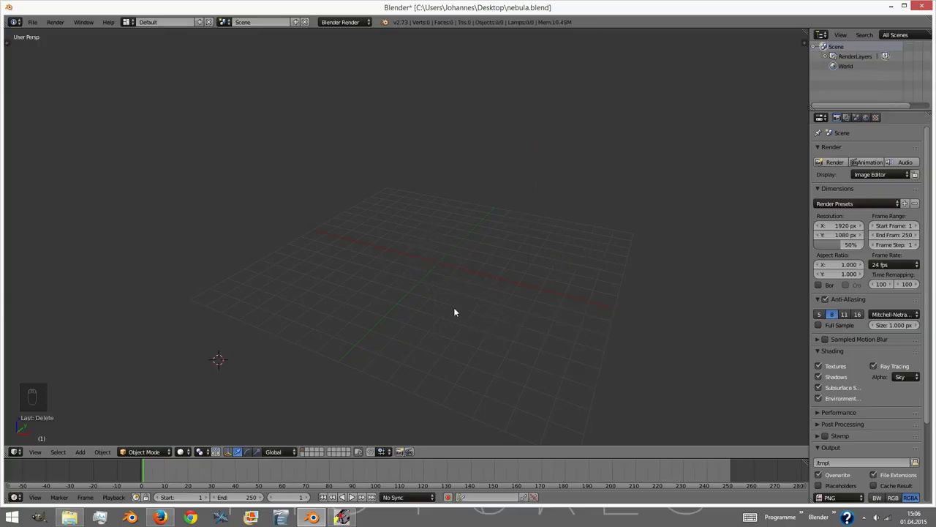
key("shift+s")
left_click(420, 362)
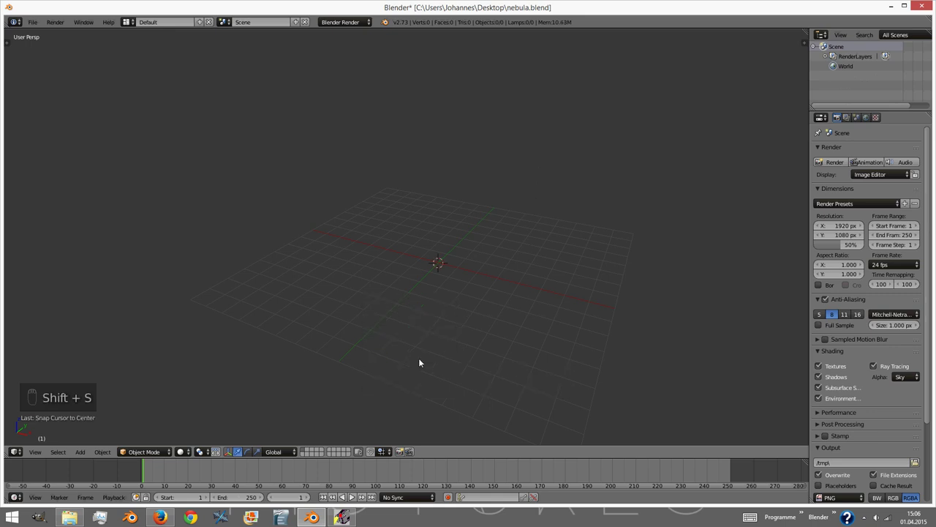
- Add a camera at the 3D cursor and clear its rotation
key("shift+a")
mouse_move(419, 327)
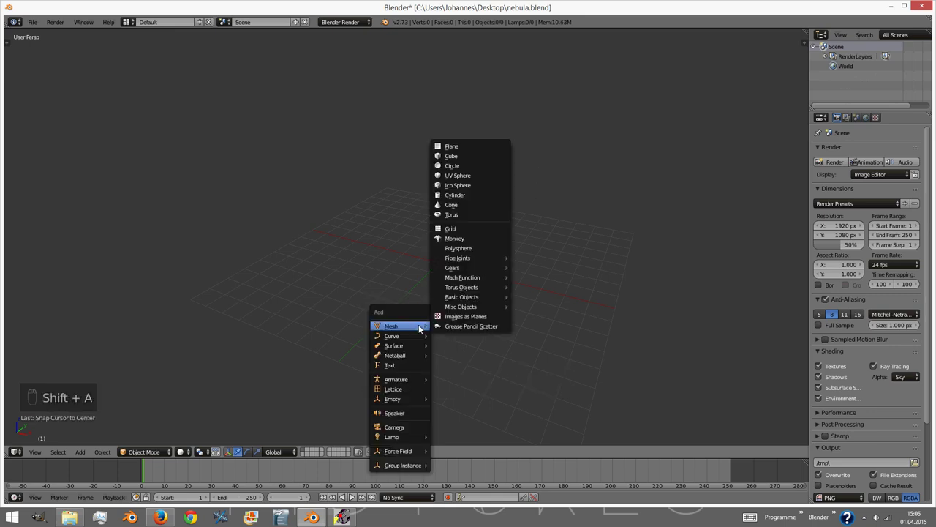
left_click(394, 427)
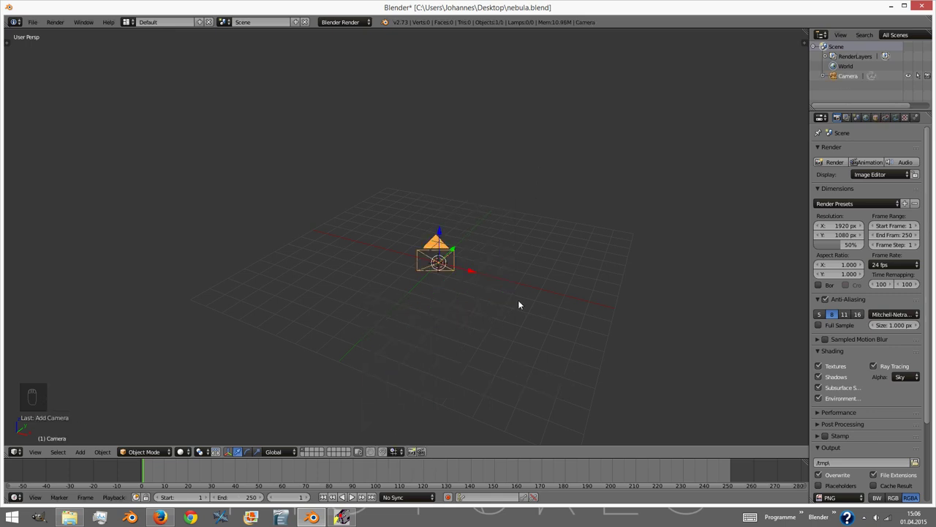
key("alt+r")
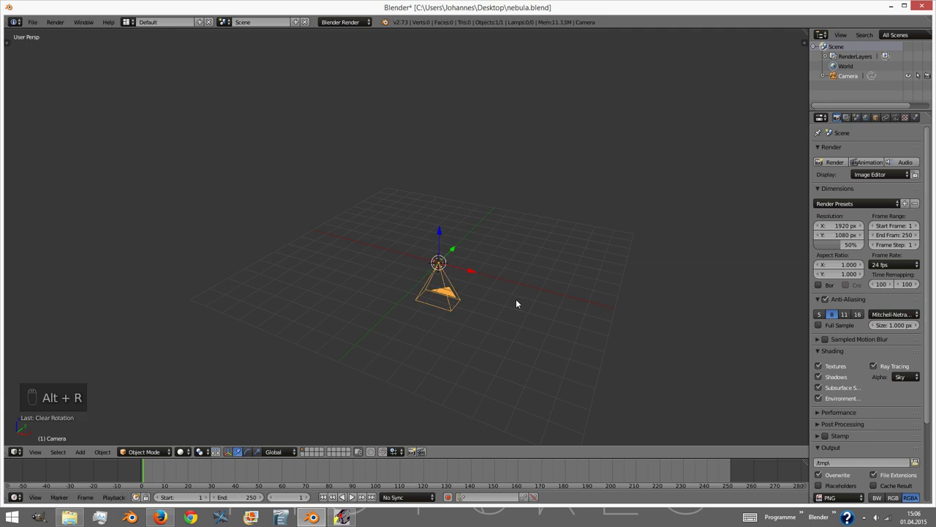
- Rotate the camera 90° about the X axis, move it back along Y away from the origin, and save the file
key("g")
left_click(480, 341)
type("rx90")
left_click(480, 341)
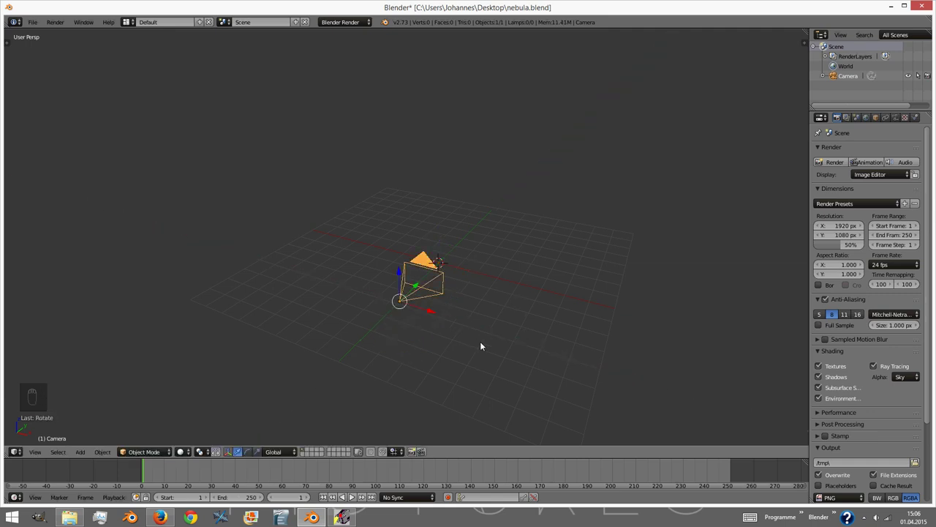
key("g")
key("y")
left_click(463, 329)
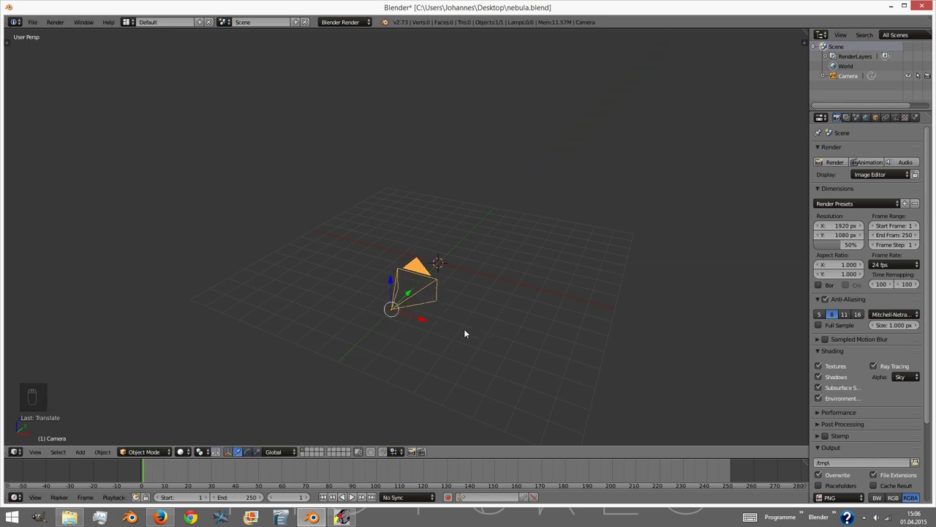
key("ctrl+s")
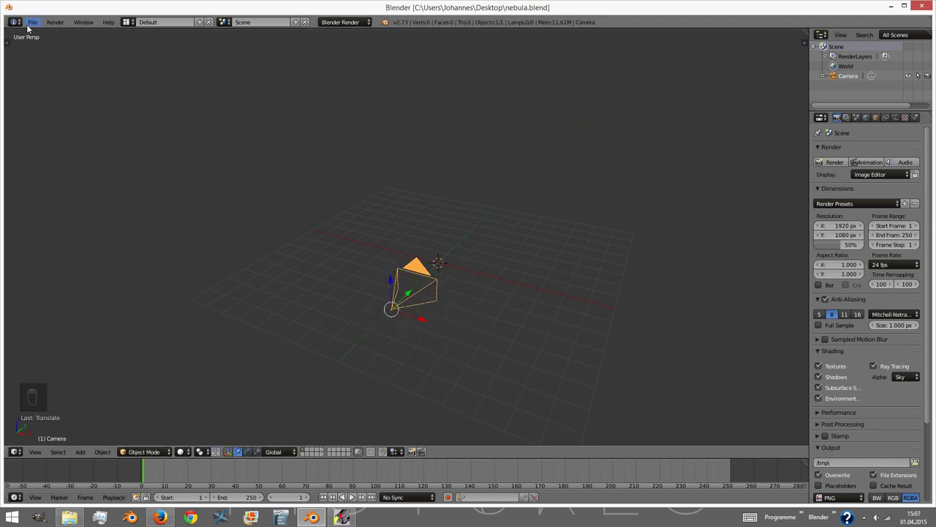
- Search the add-ons in the user preferences for "image" and check the Import Images as Planes add-on
left_click(32, 22)
left_click(60, 131)
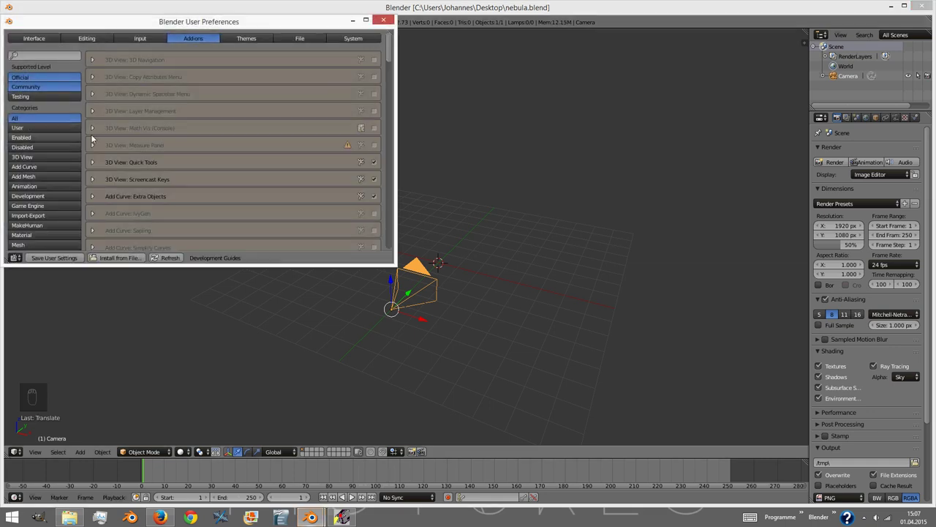
type("image")
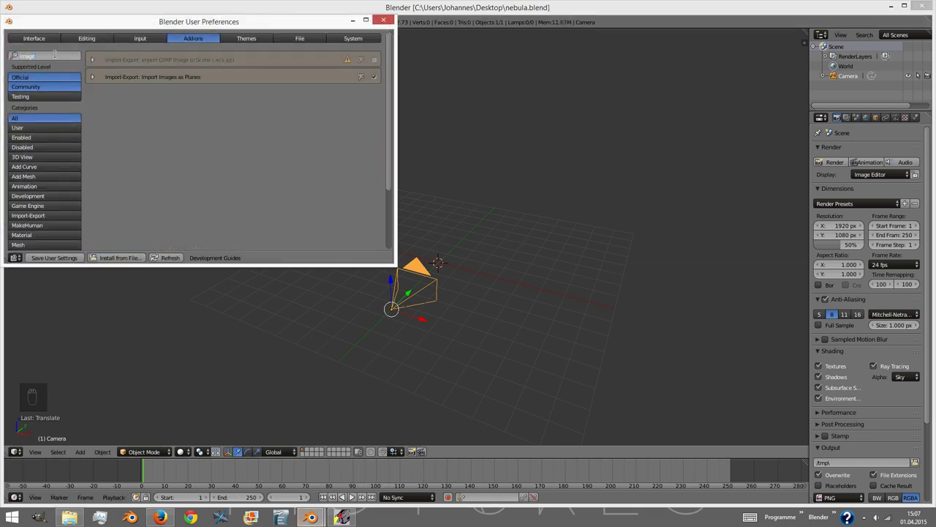
left_click(92, 76)
left_click(92, 77)
left_click(383, 20)
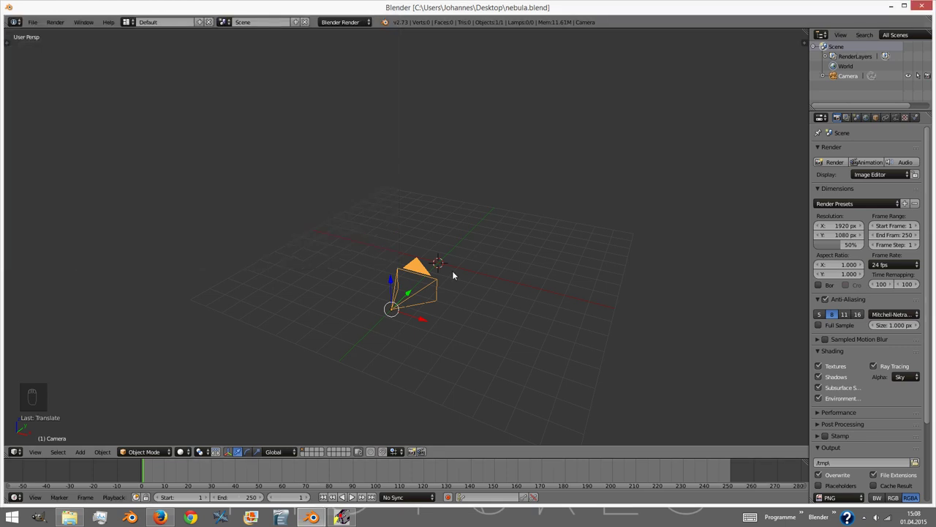
- Switch the viewport to textured shading in camera view and set its shading mode to GLSL
left_click(182, 453)
left_click(194, 411)
key("KP_0")
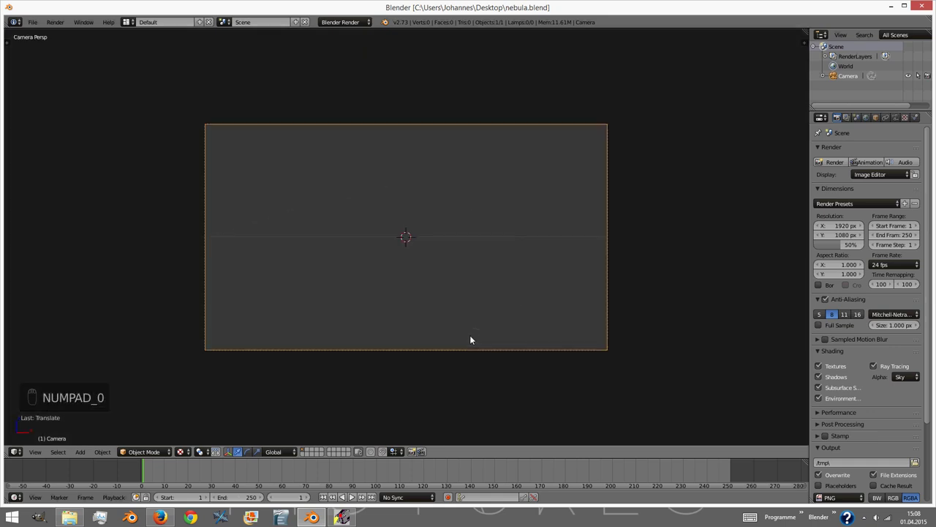
key("n")
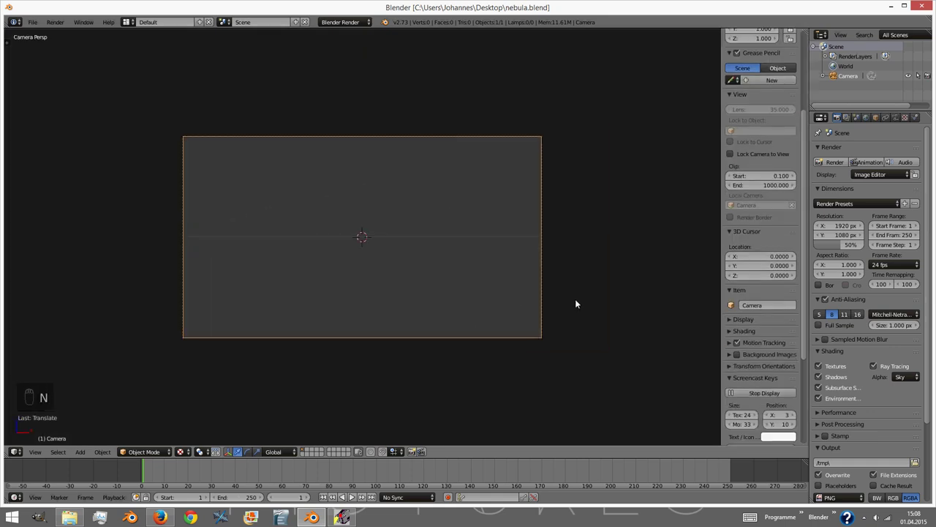
left_click(735, 330)
left_click(745, 347)
left_click(740, 324)
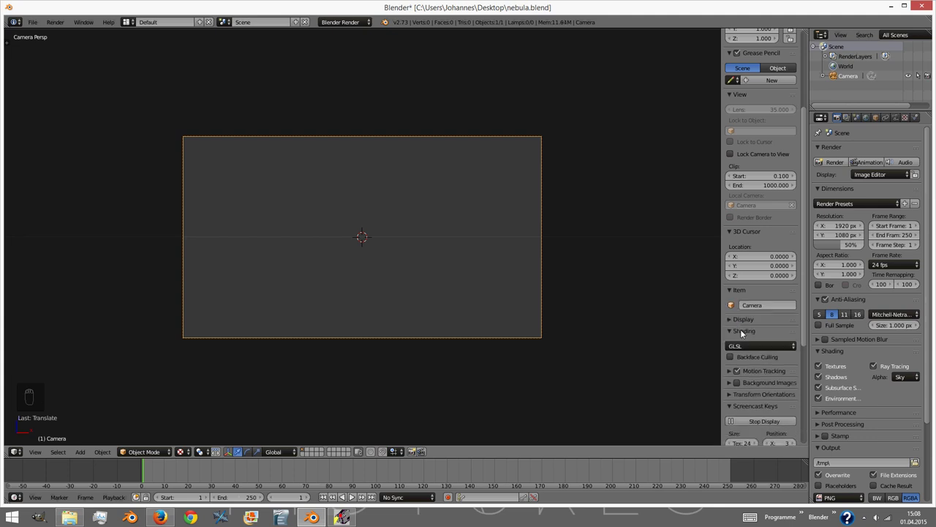
- Import background.png from the Textures folder as an image plane
key("shift+a")
mouse_move(382, 254)
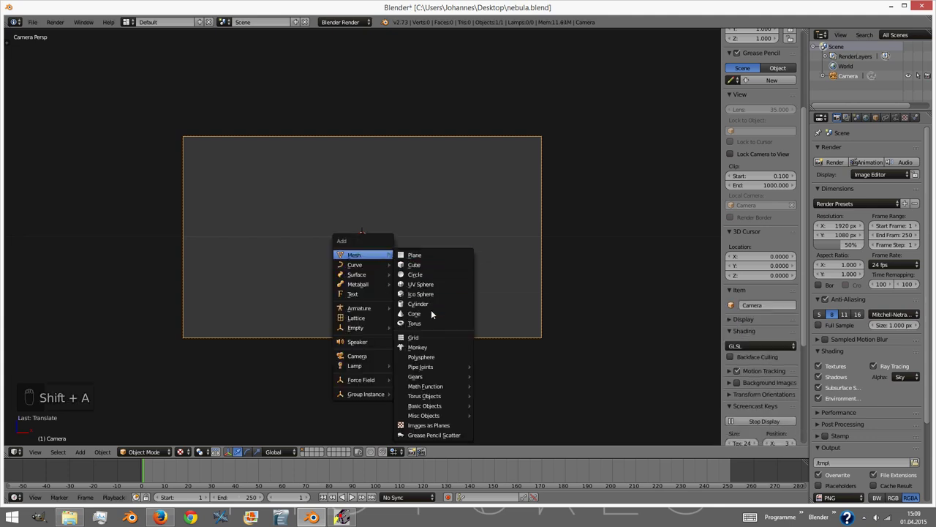
left_click(433, 423)
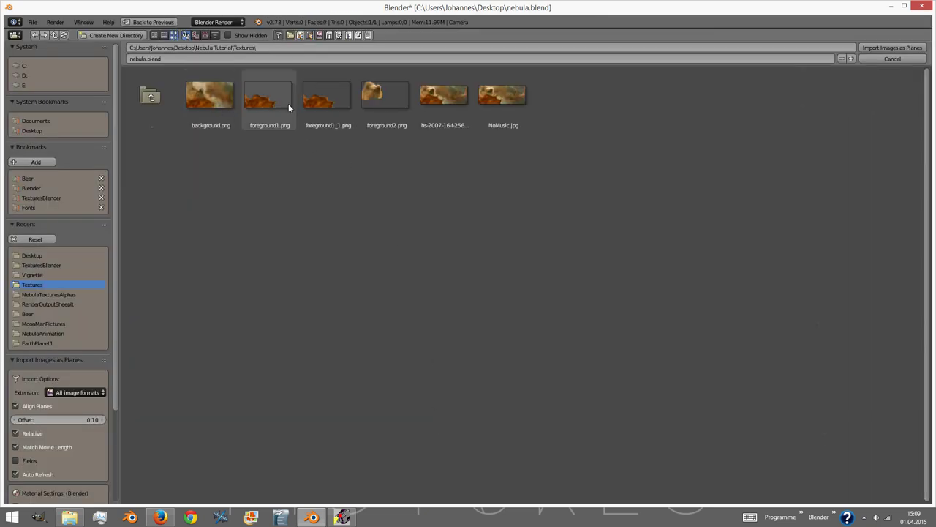
left_click(210, 96)
left_click(892, 47)
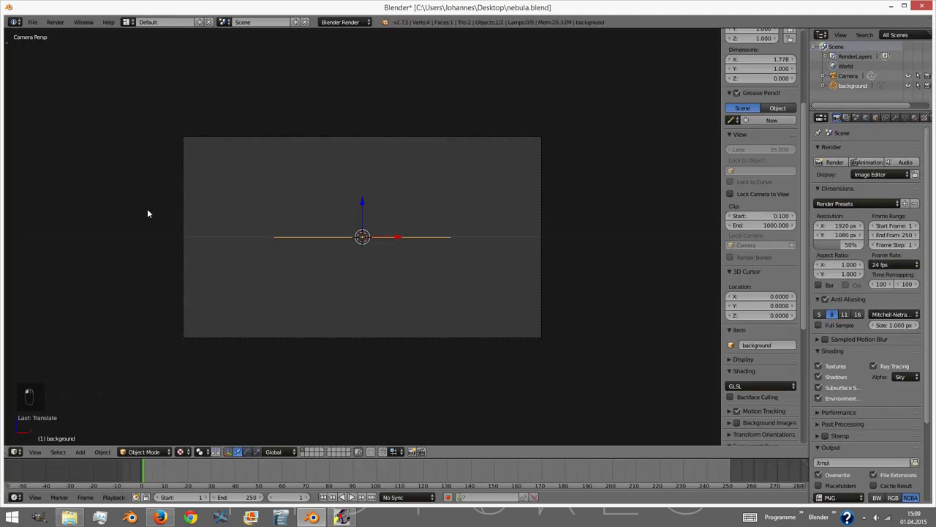
- Rotate the background plane 90° so it faces the camera and make its material shadeless
key("r")
key("r")
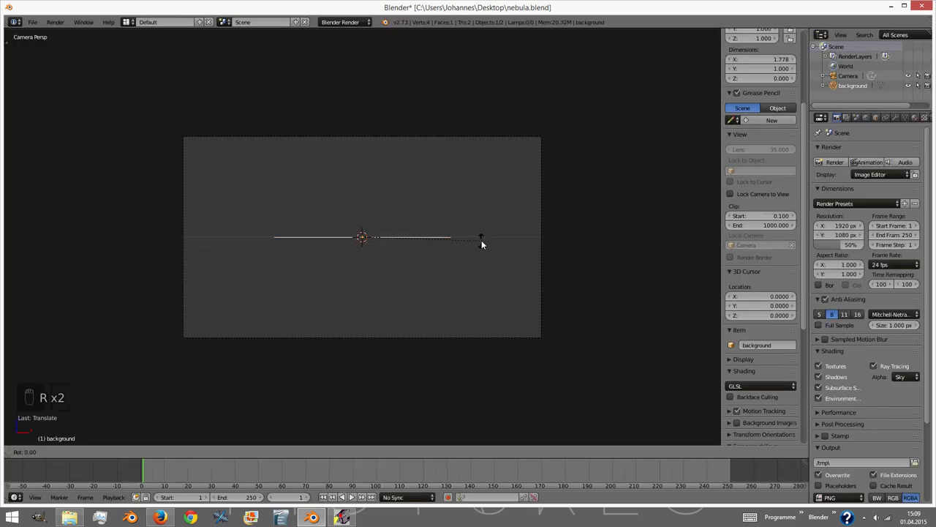
type("90")
key("Return")
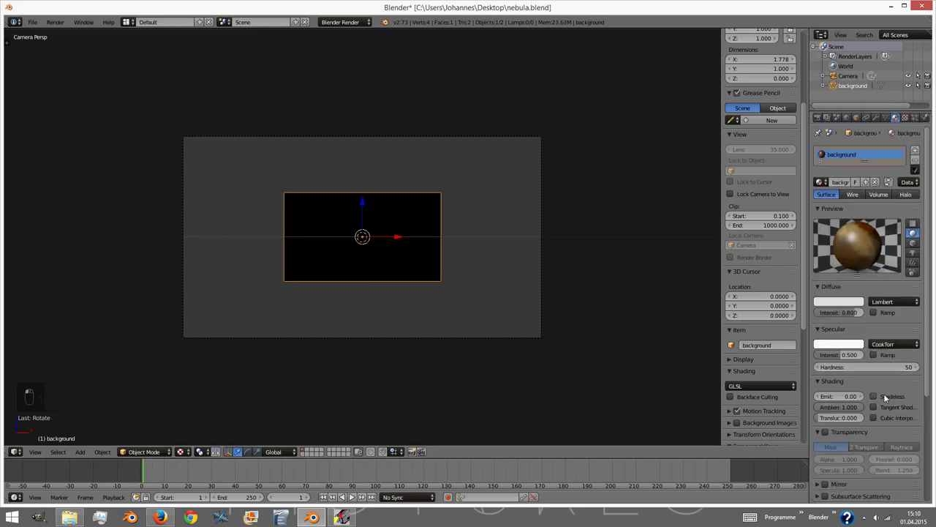
left_click(885, 397)
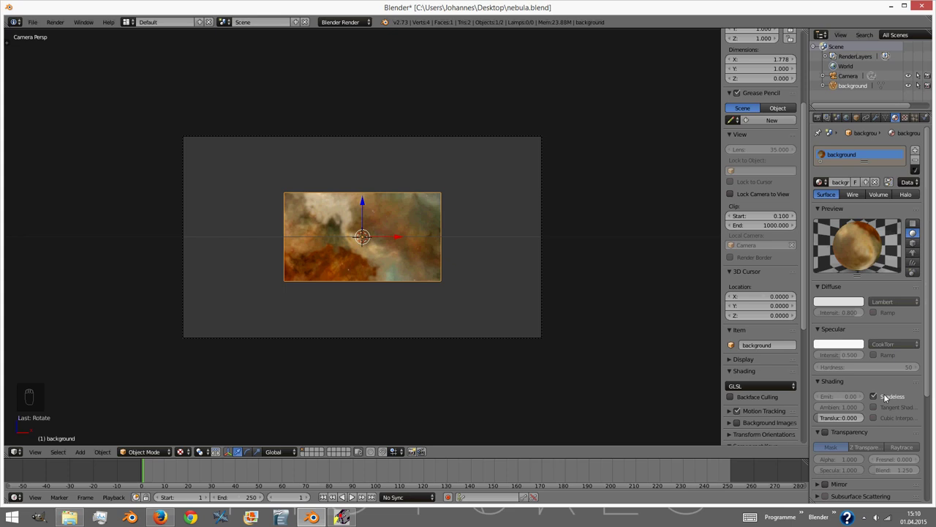
- Import foreground1_1.png as an image plane and rotate it 90° about the X axis
middle_click_drag(439, 212, 395, 293)
key("shift+a")
mouse_move(432, 308)
left_click(479, 298)
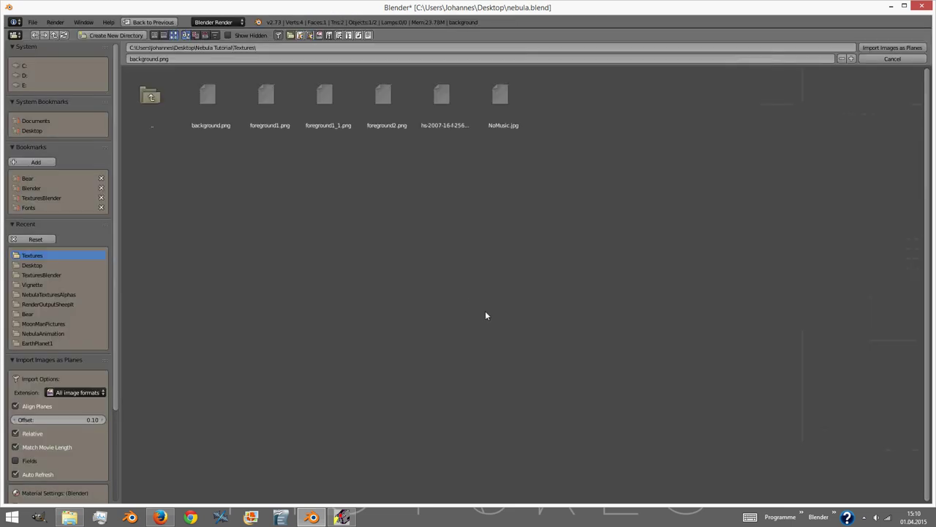
left_click(329, 103)
left_click(871, 50)
scroll(483, 344, "up", 3)
type("rx90")
key("Return")
- Move the foreground plane along Y slightly in front of the background, make its material shadeless, and save the file
key("g")
key("y")
left_click(486, 359)
middle_click_drag(487, 354, 480, 270, "shift")
left_click(895, 395)
key("ctrl+s")
- Enable alpha influence for the foreground1_1 texture and turn on Use Alpha for its image
middle_click_drag(454, 366, 489, 284)
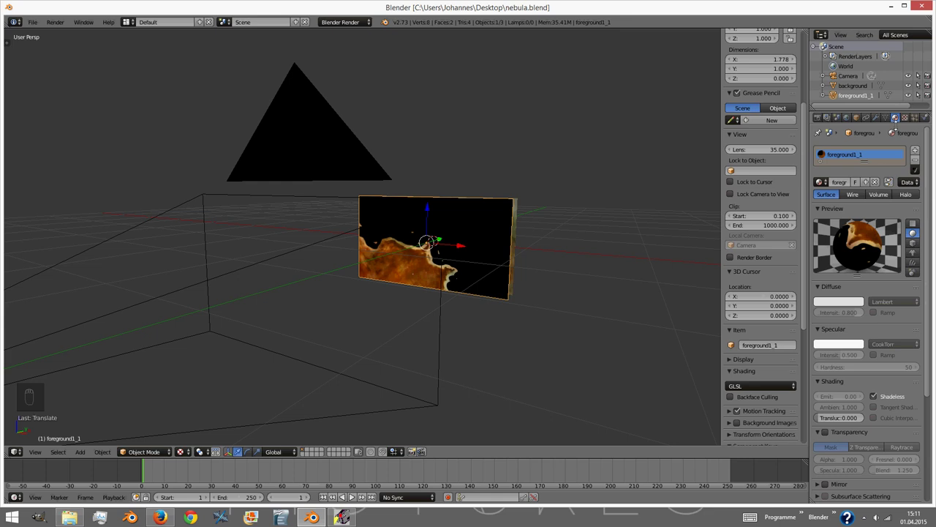
left_click(905, 117)
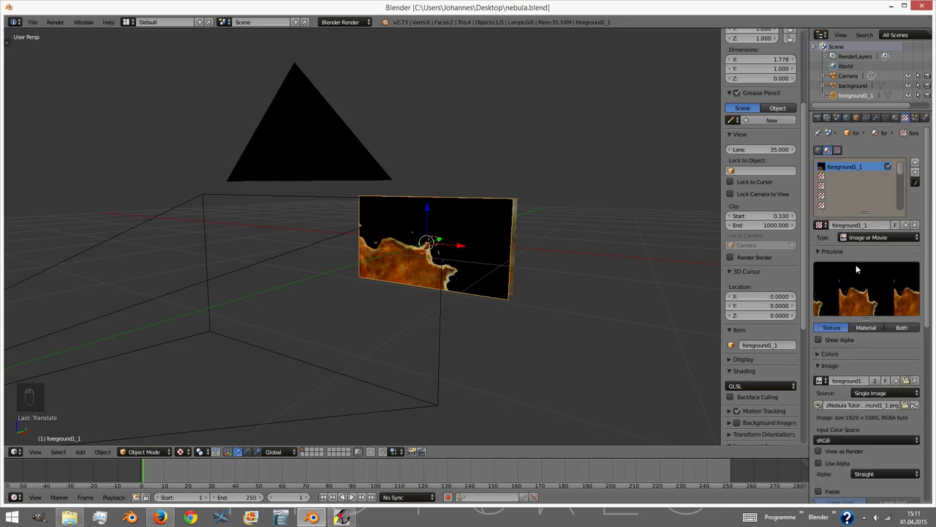
scroll(856, 293, "down", 8)
left_click(819, 460)
scroll(852, 417, "up", 3)
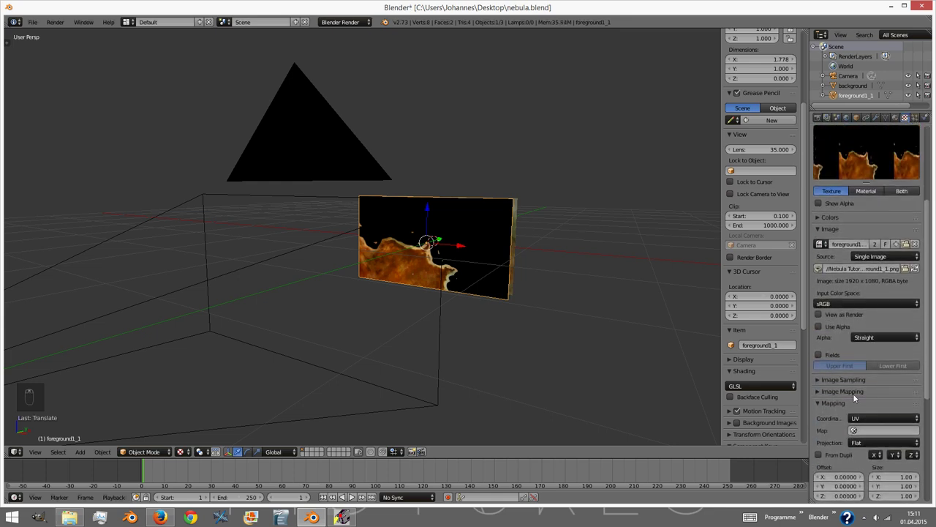
left_click(819, 325)
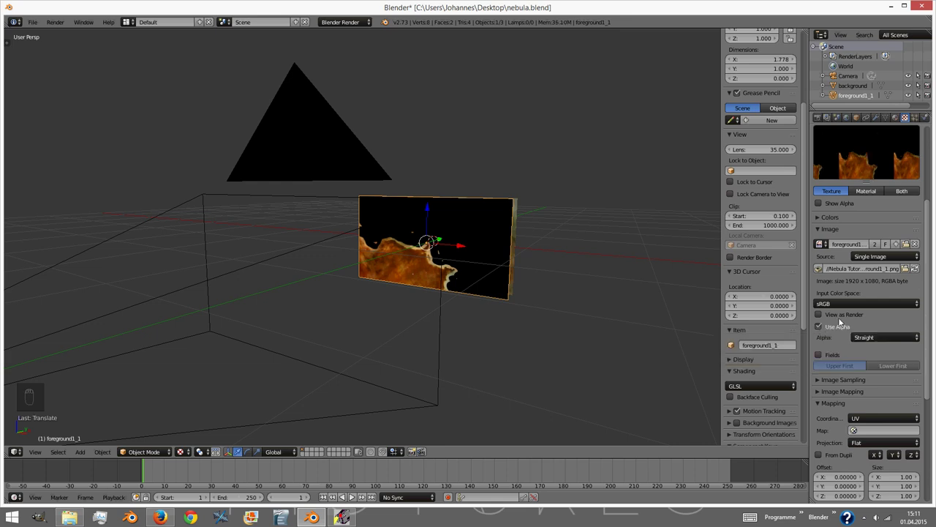
- Enable transparency on the foreground1_1 material and set its alpha to 0
left_click(896, 117)
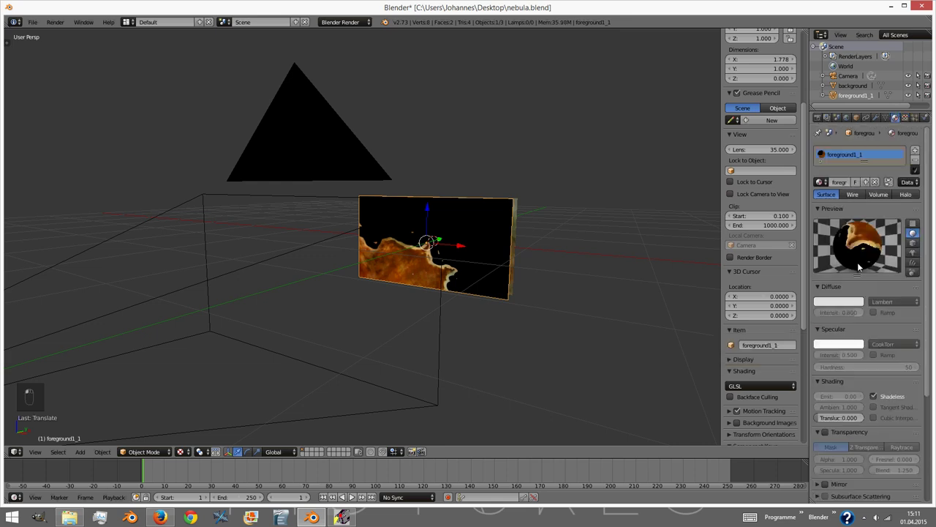
left_click(826, 431)
scroll(832, 435, "down", 2)
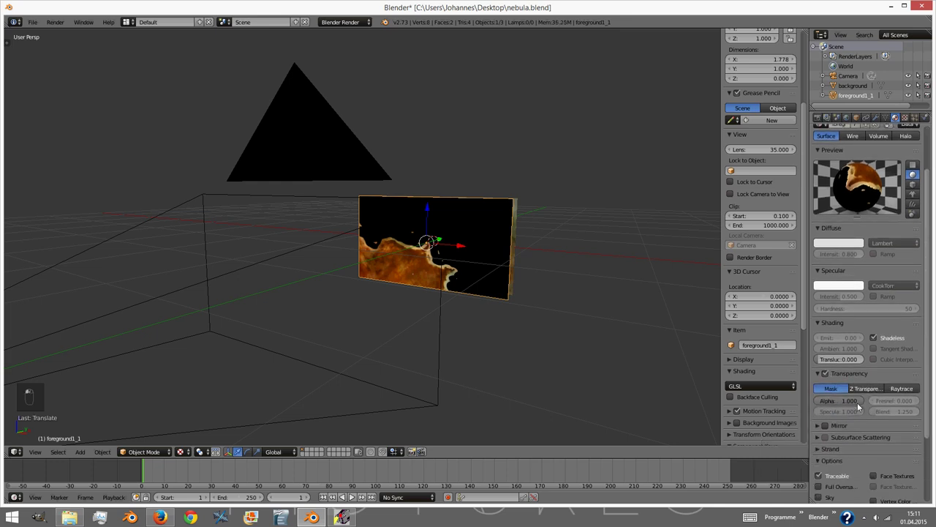
left_click_drag(854, 400, 815, 400)
middle_click_drag(464, 299, 513, 300)
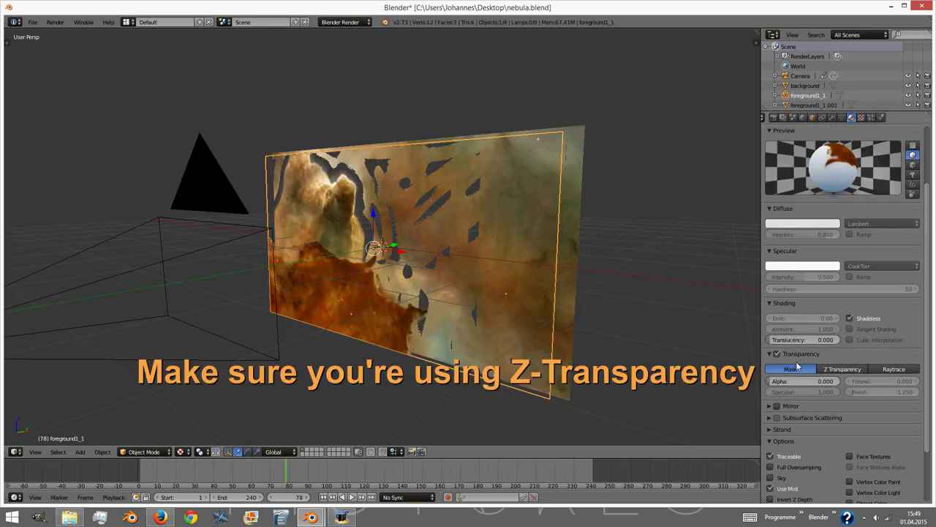
- Set the foreground1_1 and foreground1_1.001 materials to Z Transparency and render the image
left_click(833, 370)
left_click(813, 104)
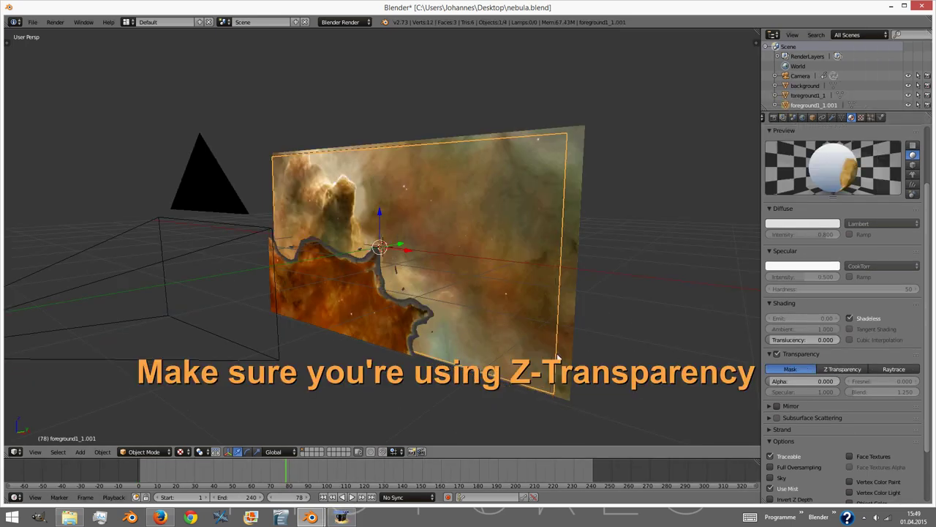
left_click(826, 370)
scroll(505, 292, "down", 2)
key("F12")
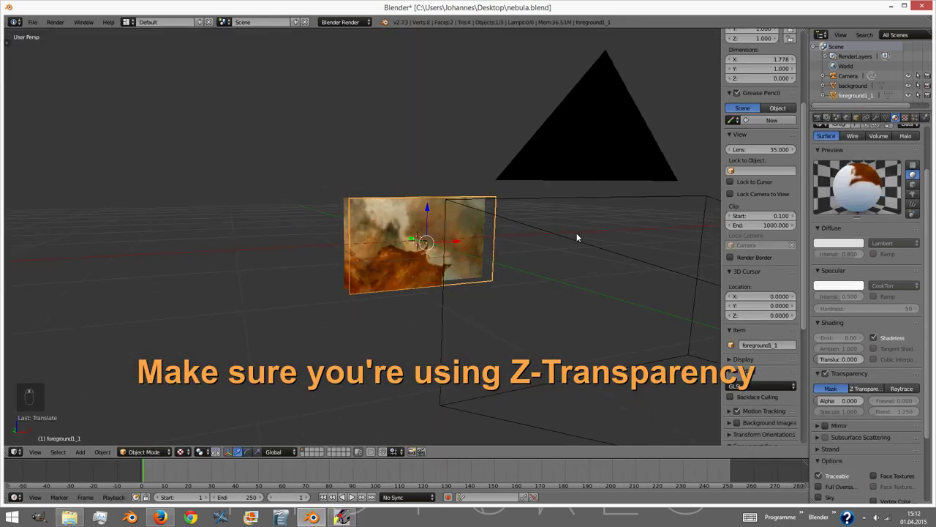
- In camera view, scale up the background plane and the foreground plane to fill the frame, the foreground to about 2.23
middle_click_drag(577, 234, 528, 226)
key("KP_0")
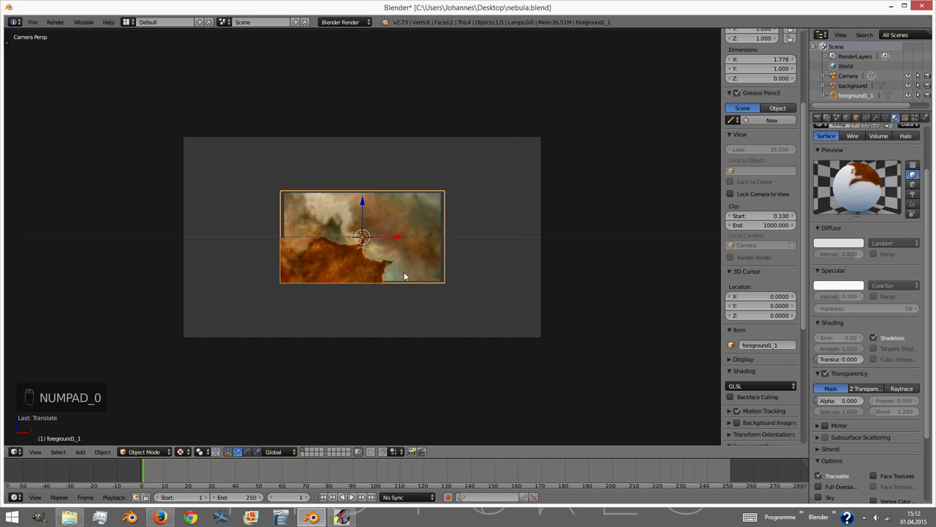
right_click(459, 232)
key("s")
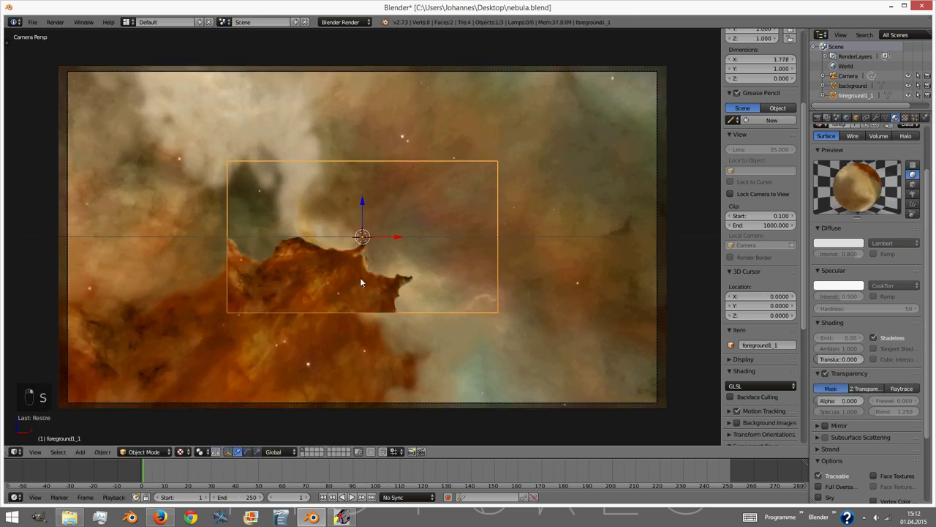
left_click(600, 238)
right_click(360, 277)
key("s")
left_click(603, 244)
scroll(604, 249, "down", 1)
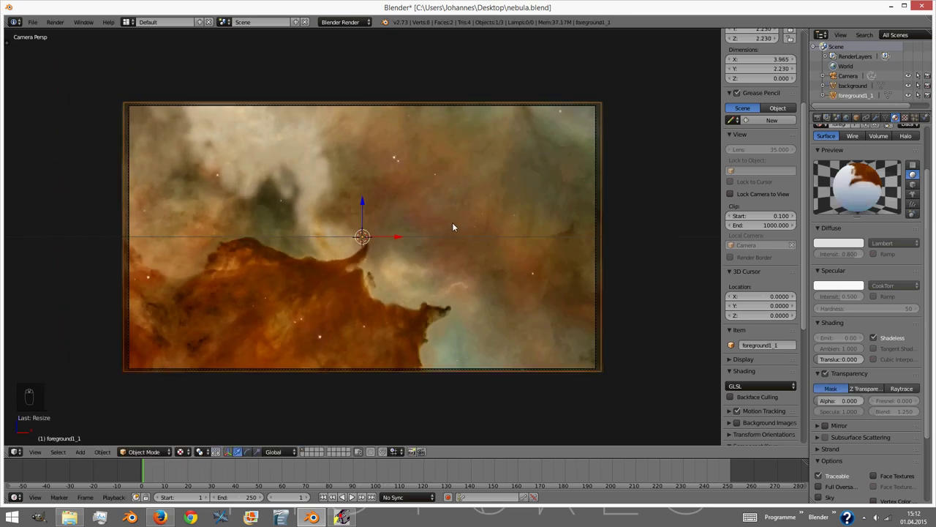
key("s")
key("z")
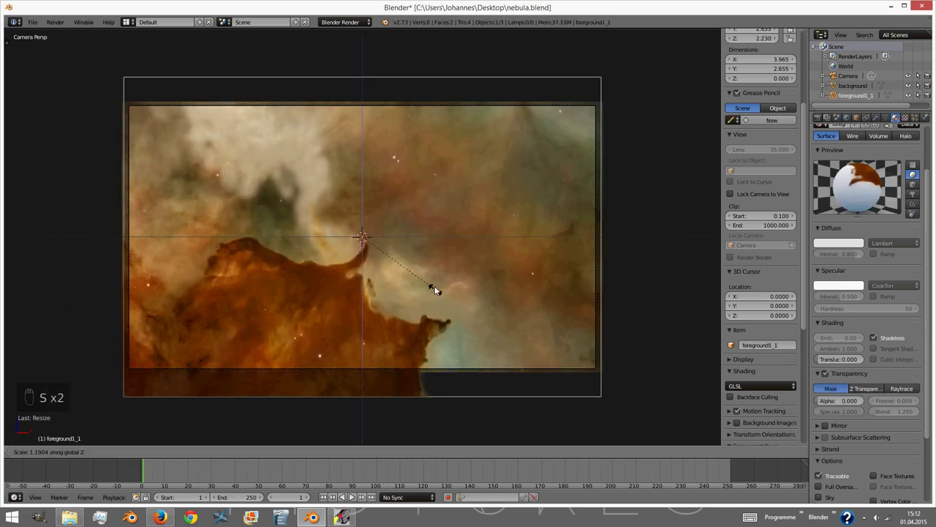
right_click(436, 289)
key("s")
right_click(440, 285)
- Duplicate the foreground1_1 plane and place the copy between the foreground and background planes
key("shift+d")
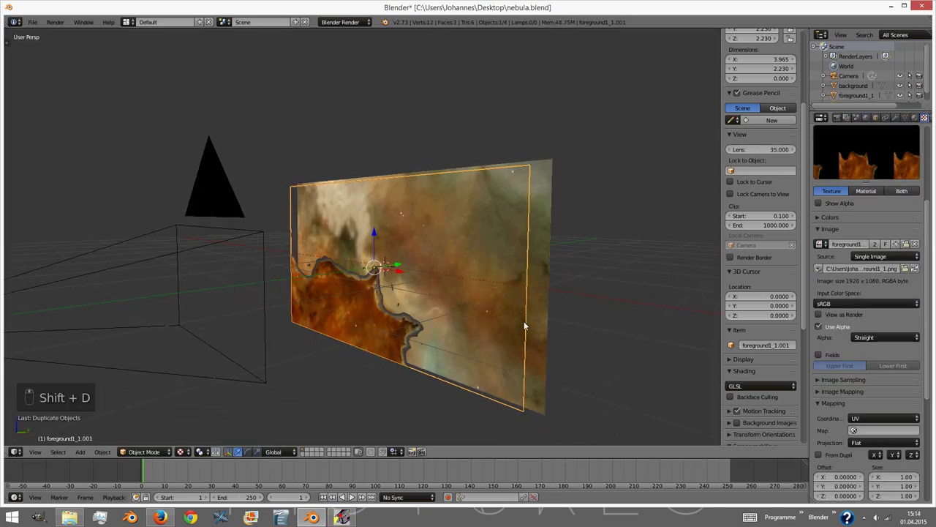
key("g")
left_click(531, 326)
mouse_move(531, 326)
middle_mouse_down()
mouse_move(561, 303)
mouse_move(540, 313)
middle_mouse_up()
- Make the duplicated plane's foreground1_1 material a single-user copy
left_click(914, 117)
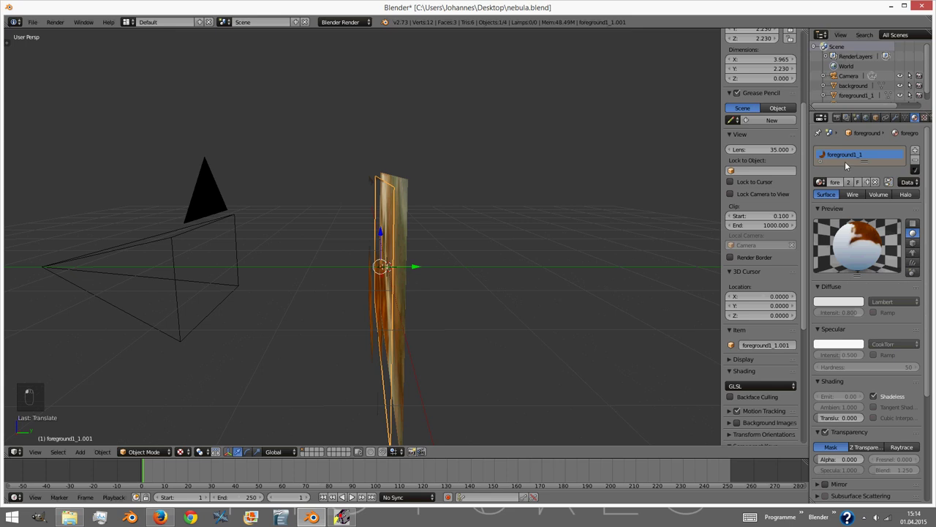
left_click(852, 181)
middle_click_drag(472, 245, 568, 244)
- Make the duplicated plane's texture independent and load foreground2.png as its image
left_click(924, 117)
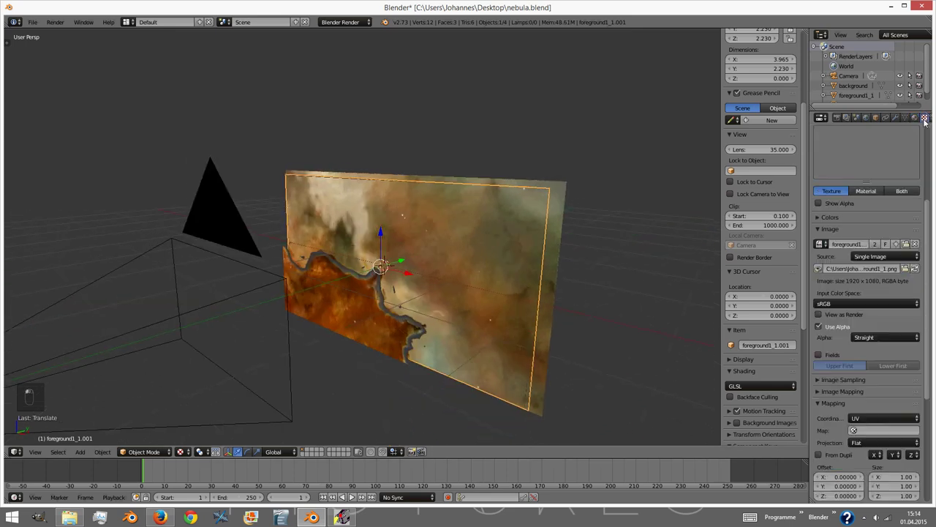
scroll(877, 219, "up", 3)
scroll(880, 249, "down", 2)
left_click(905, 341)
left_click(173, 35)
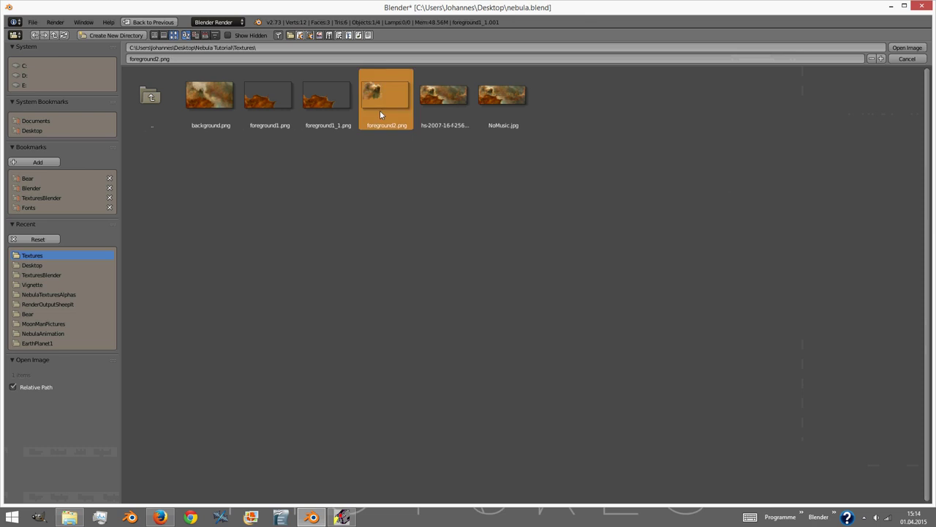
double_click(380, 110)
middle_click_drag(473, 297, 551, 287)
key("KP_0")
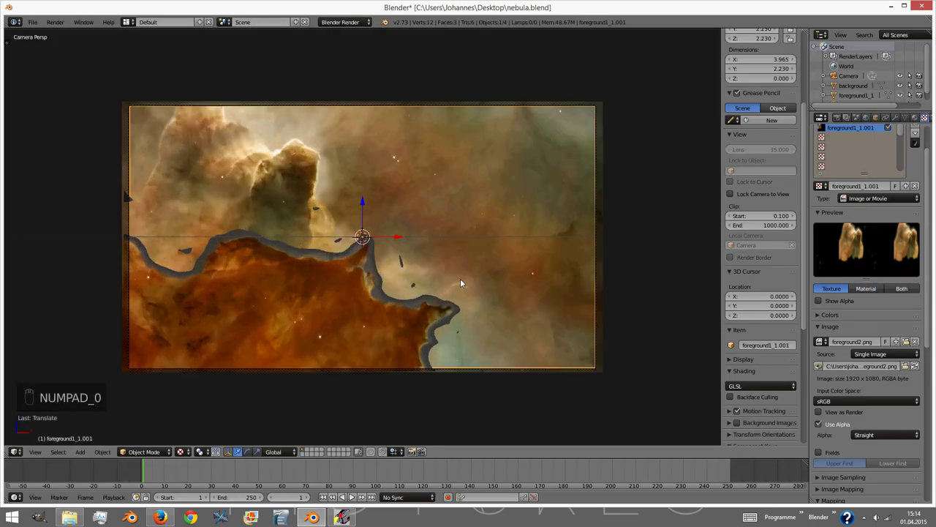
key("s")
right_click(460, 274)
key("KP_0")
key("KP_0")
- Select the camera, set the animation's end frame to 240, and save the file
right_click(391, 369)
scroll(357, 486, "down", 2)
left_click(240, 496)
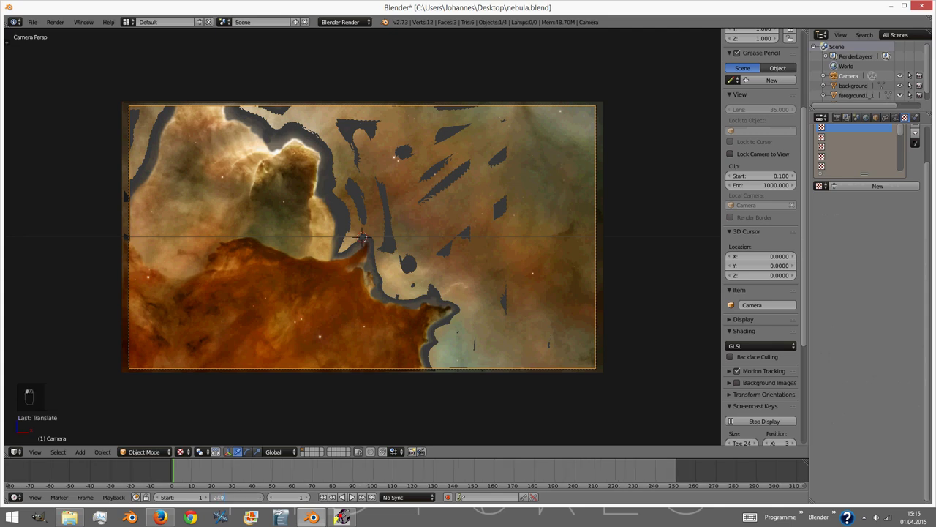
type("240")
key("Return")
key("ctrl+s")
- Tilt and move the camera for the opening view and insert a LocRotScale keyframe at frame 1
middle_click_drag(317, 282, 352, 257, "shift")
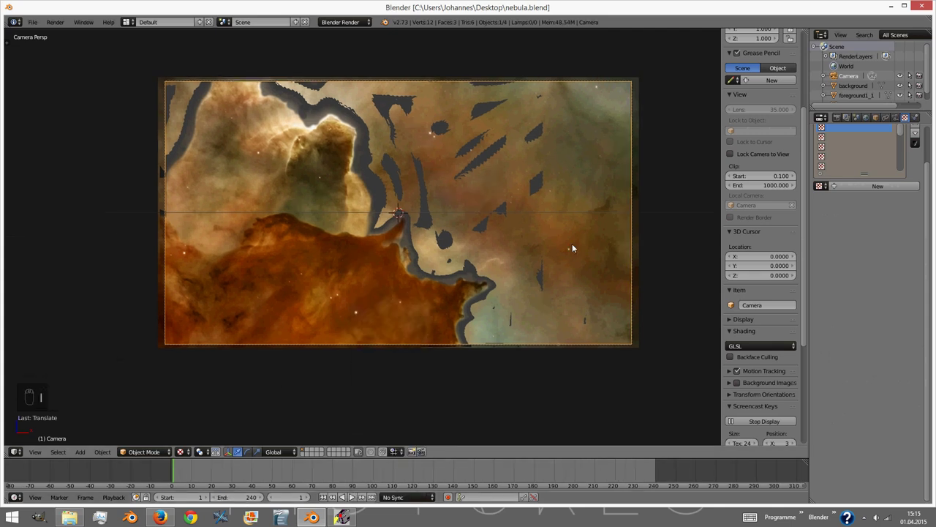
key("r")
left_click(583, 263)
key("g")
left_click(553, 290)
key("i")
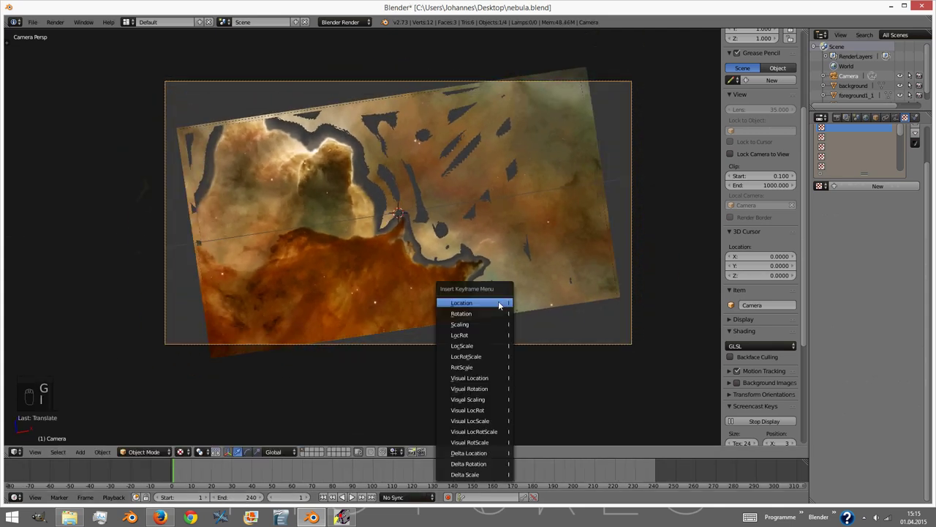
left_click(470, 357)
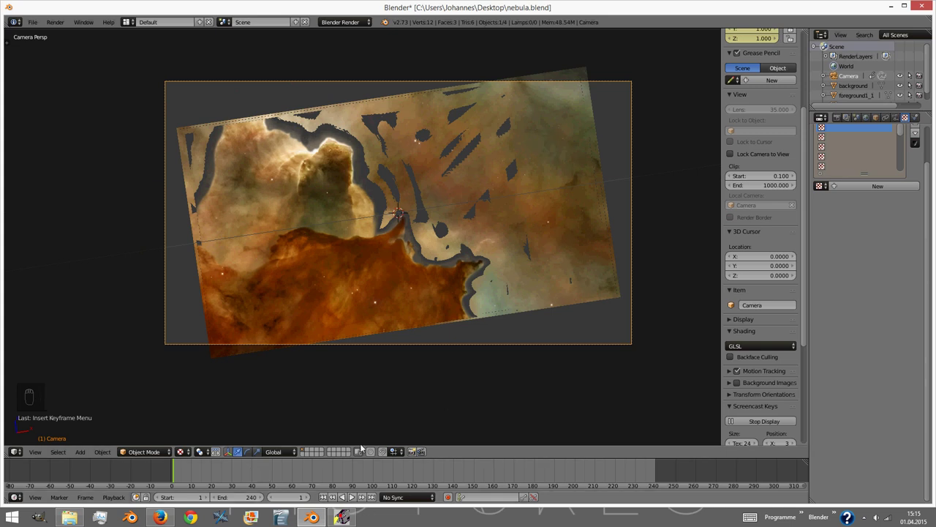
- At frame 241, move the camera about 1.5 units along Y towards the planes and rotate it
left_click_drag(439, 474, 657, 475)
key("g")
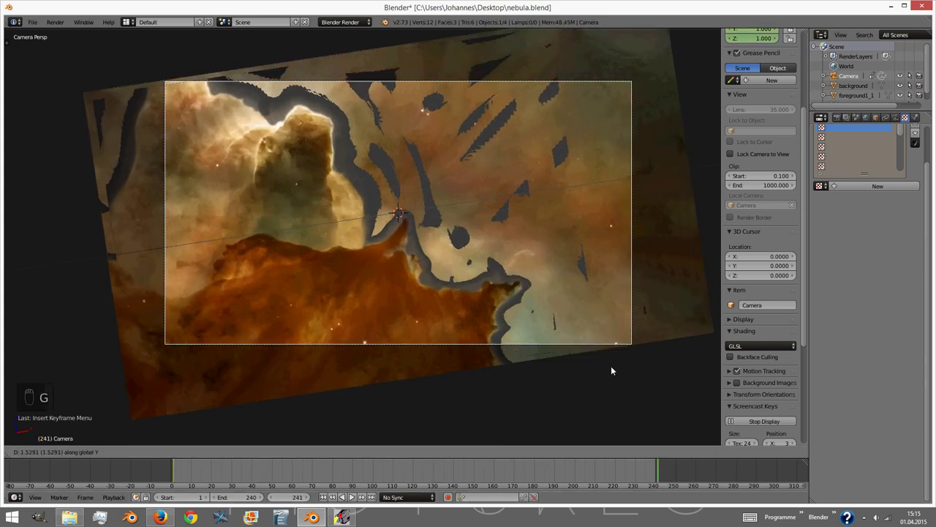
left_click(615, 369)
key("r")
left_click(601, 310)
key("r")
middle_click(586, 298)
- Refine the camera's position and rotation at frame 241 and insert a LocRotScale keyframe
key("g")
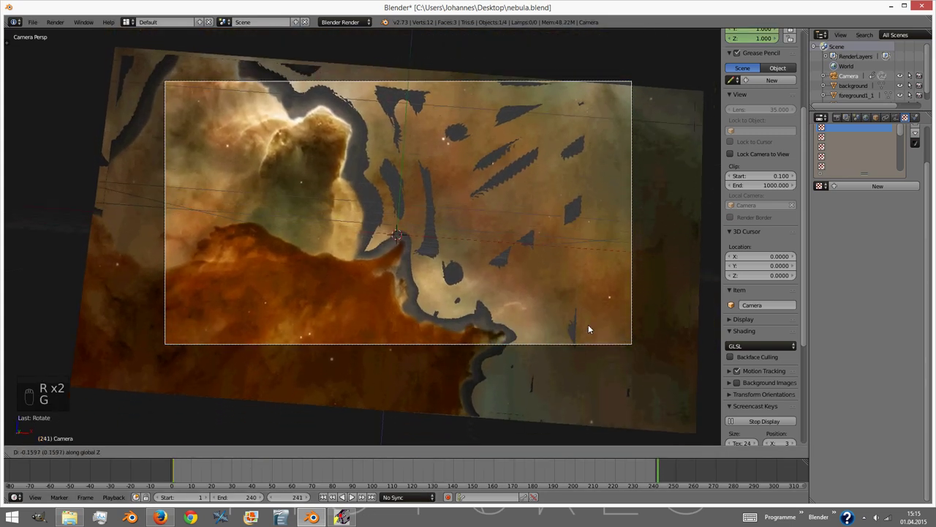
key("r")
key("g")
left_click(567, 332)
key("i")
left_click(571, 331)
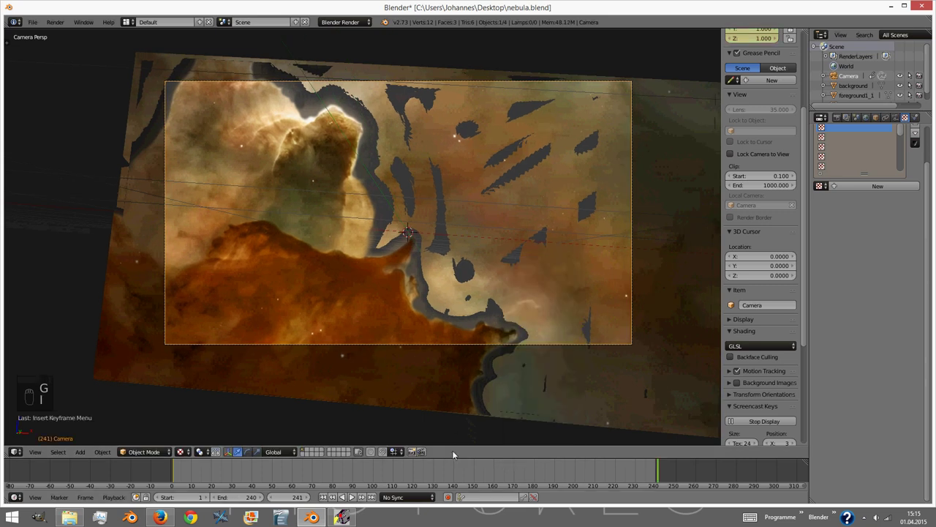
- Return to frame 1 and scale up all three image planes together to cover more of the camera frame
key("shift+Left")
right_click(489, 179)
key("s")
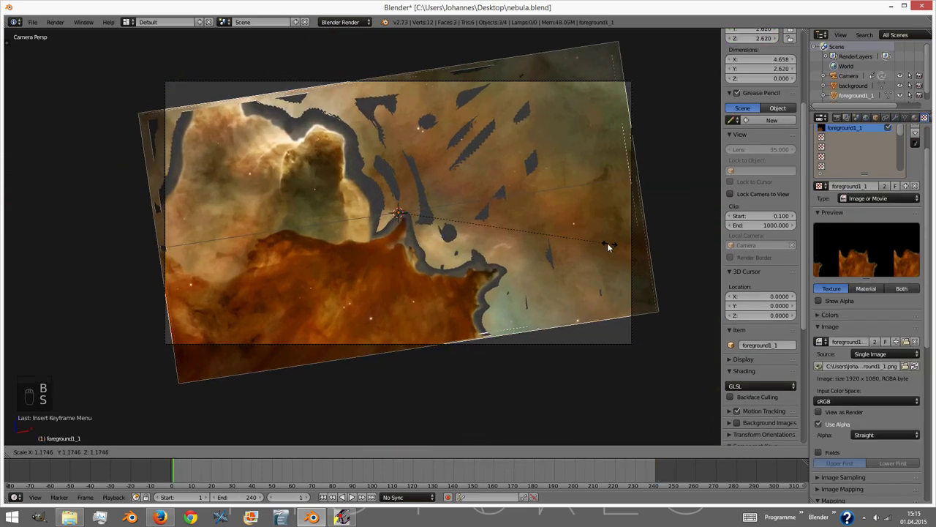
left_click(631, 243)
- Reduce the camera's tilt at frame 1 so the planes fill the frame and insert a LocRotScale keyframe
right_click(629, 311)
key("r")
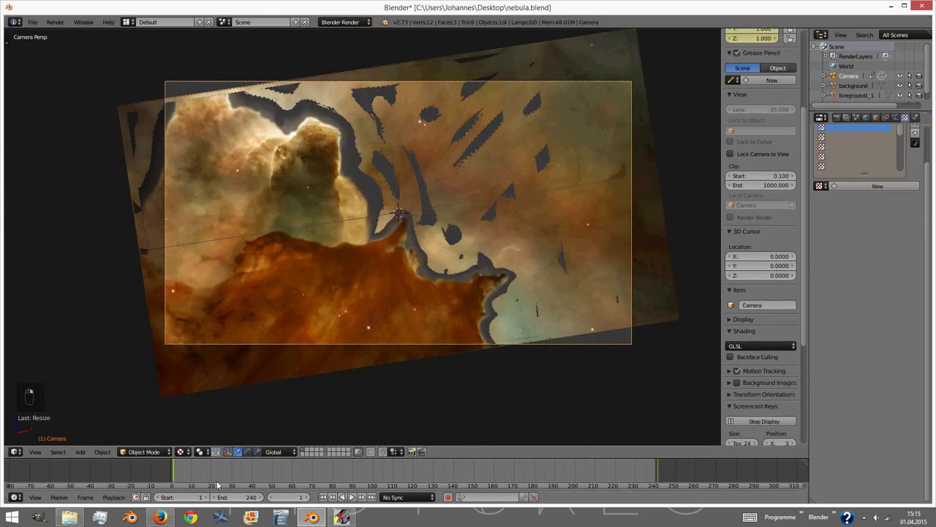
left_click(601, 265)
key("i")
left_click(455, 366)
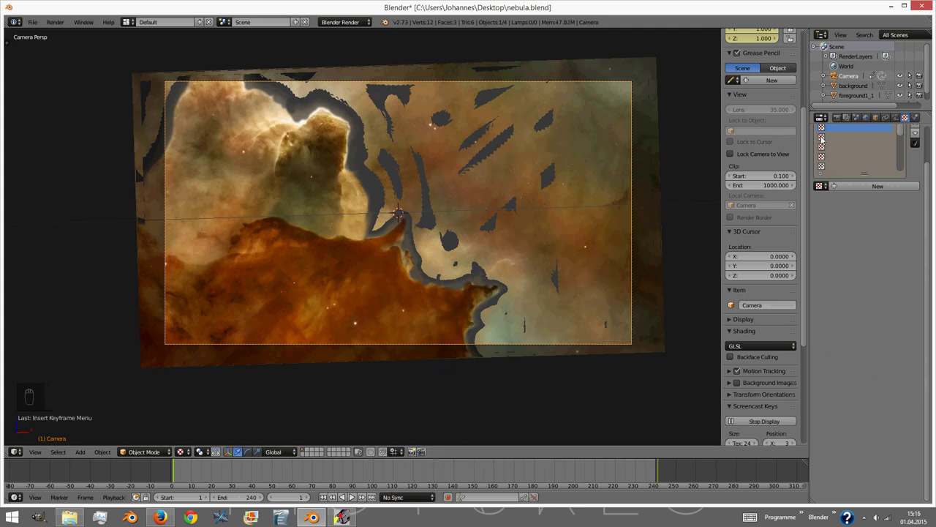
- Raise the camera's passepartout alpha to darken the area outside the frame
left_click(895, 117)
mouse_move(900, 388)
left_mouse_down()
mouse_move(923, 387)
mouse_move(911, 387)
left_mouse_up()
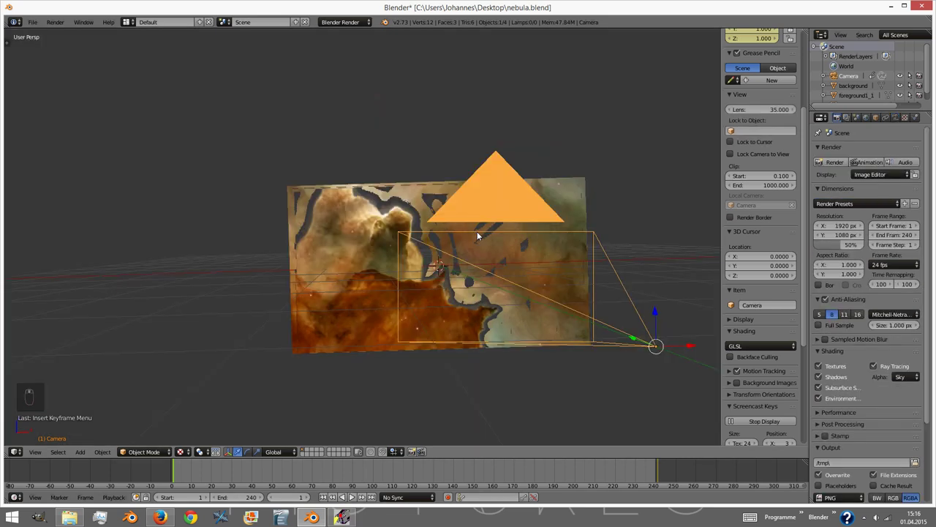
scroll(477, 252, "down", 3)
key("KP_0")
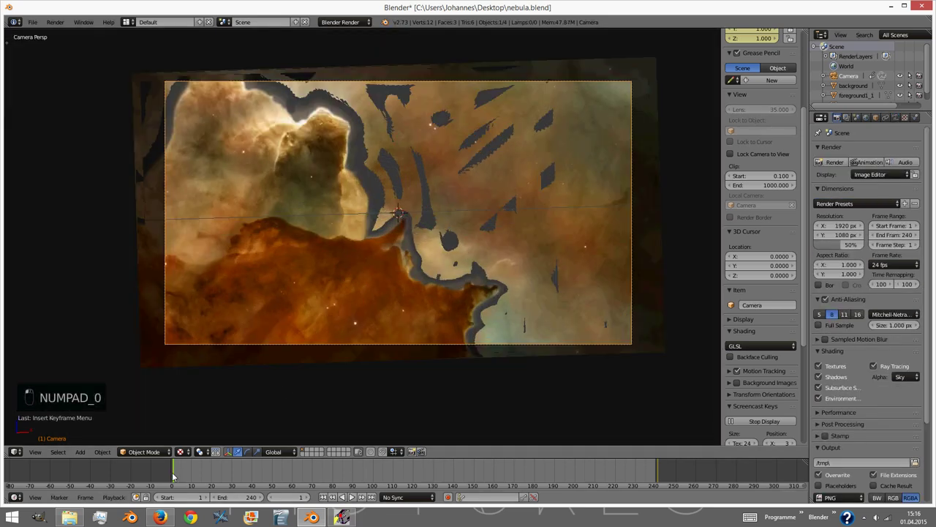
- Insert the camera's keyframe again at frame 1 and play back the camera move
key("i")
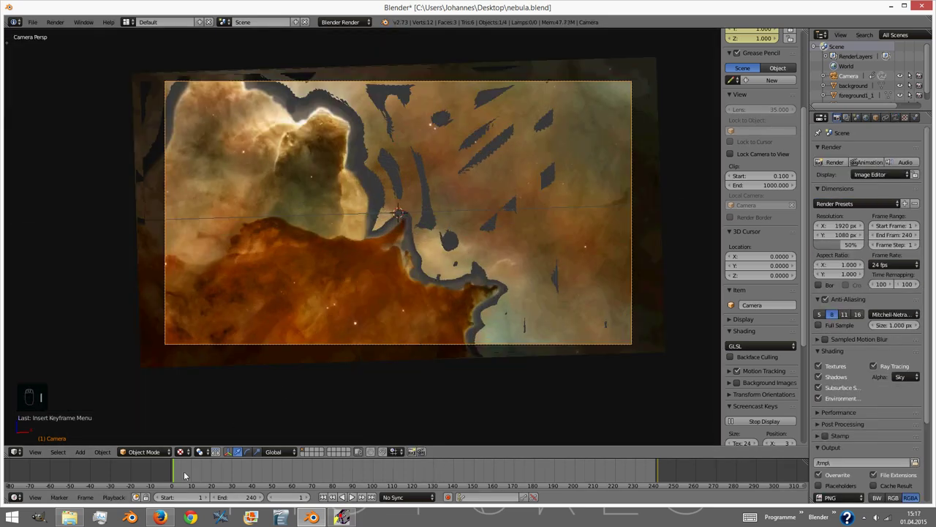
left_click(421, 342)
left_click_drag(292, 472, 657, 476)
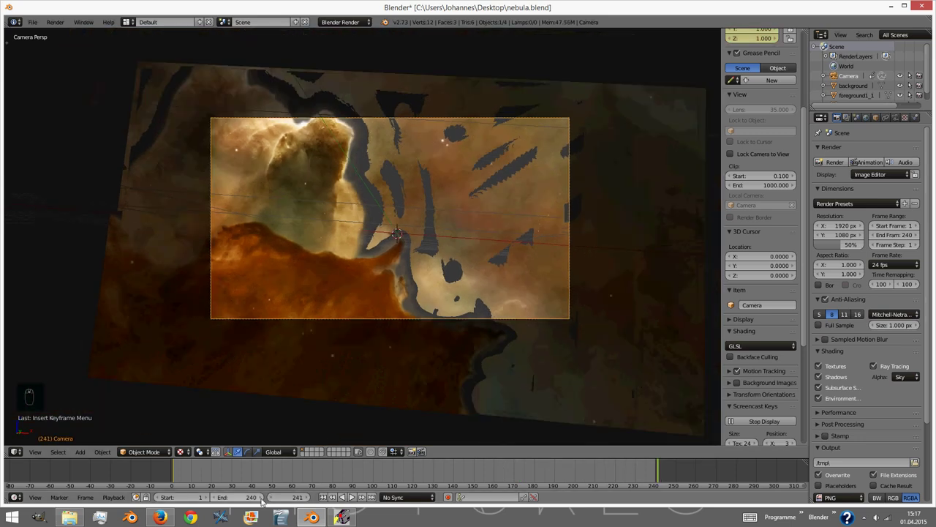
left_click(175, 475)
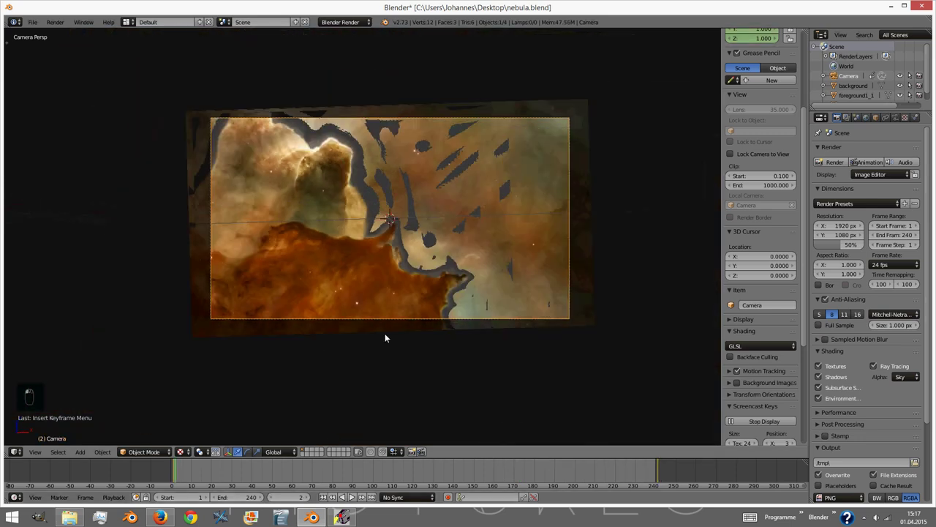
key("alt+a")
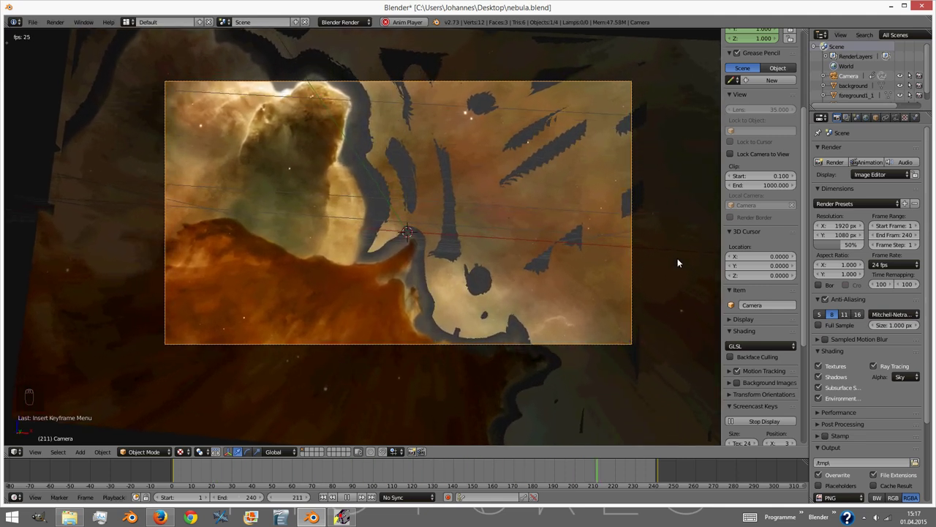
key("alt+a")
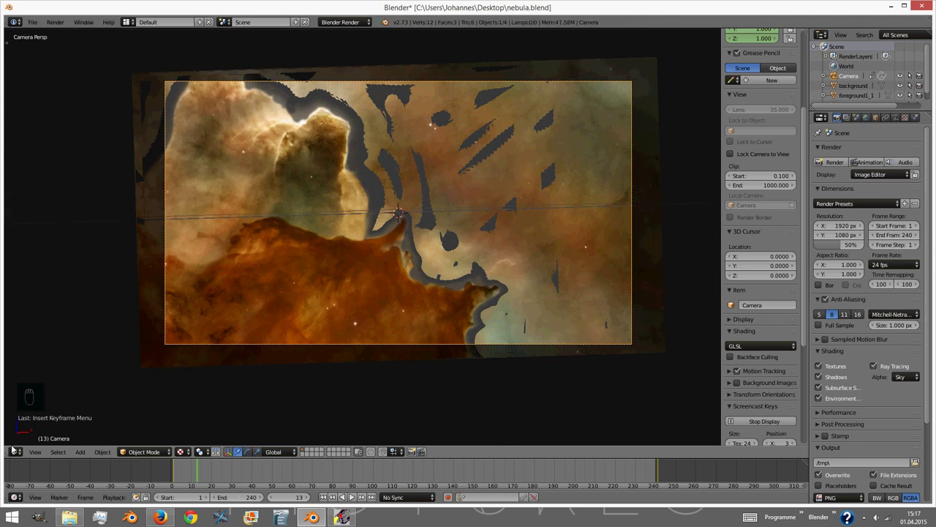
- Split the 3D view in two and turn one half into a Graph Editor
left_click_drag(7, 451, 320, 366)
key("n")
key("n")
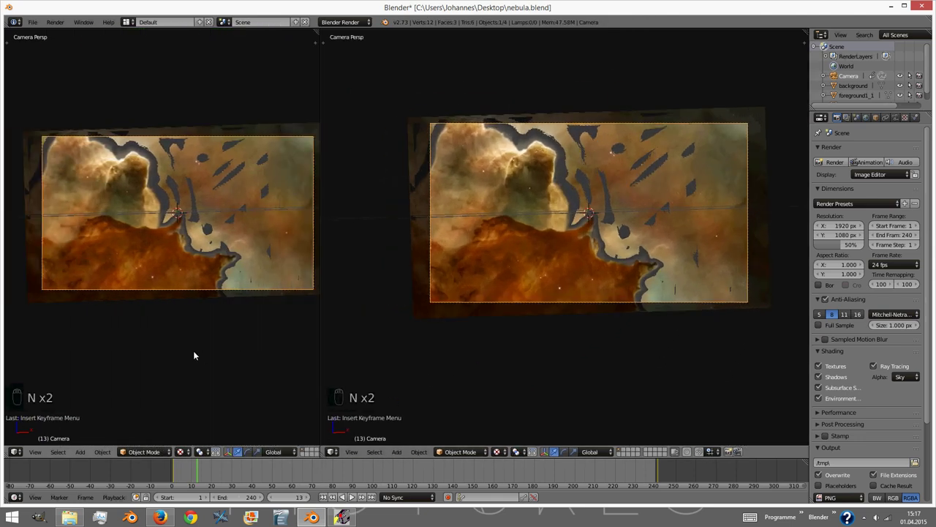
left_click(15, 452)
left_click(44, 414)
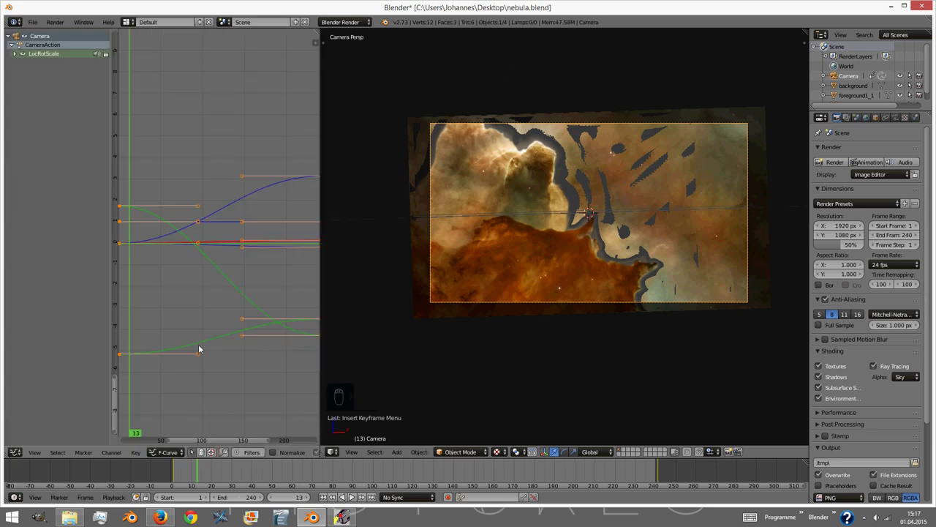
- Set the handle type of all the camera's keyframes to Vector and play back the animation
key("a")
key("a")
key("v")
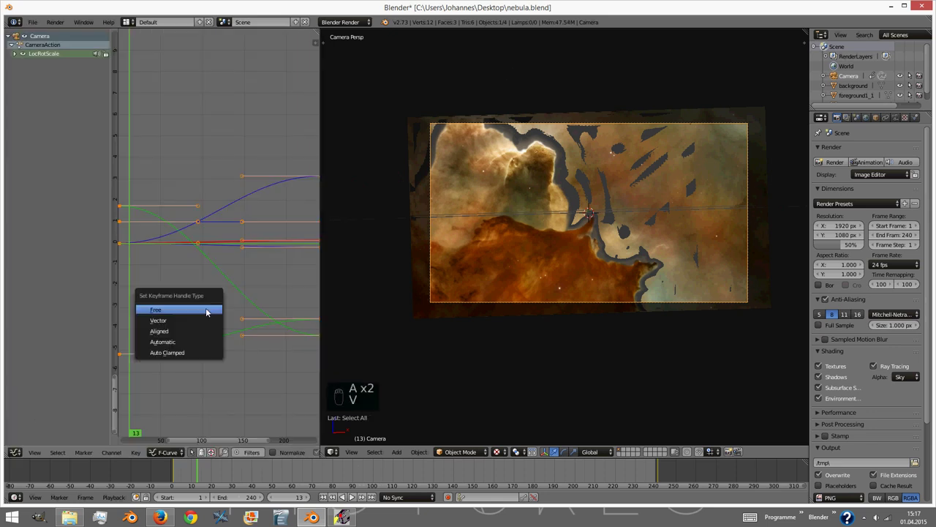
left_click(200, 319)
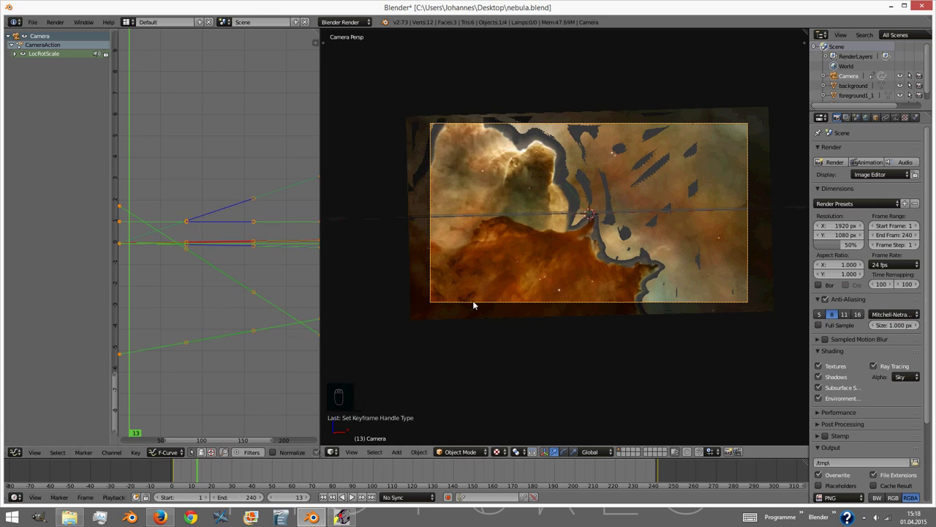
key("alt+a")
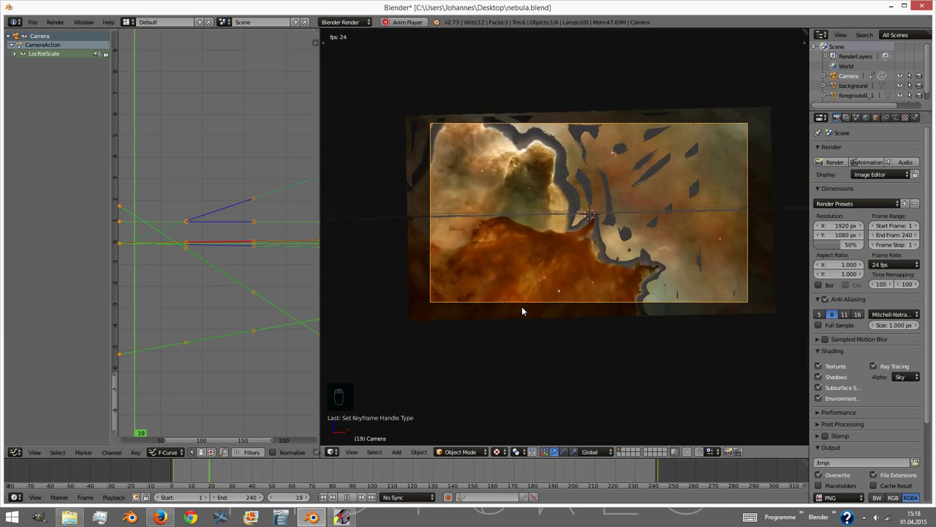
key("alt+a")
- At frame 241, readjust the camera's position along Y and its rotation, and insert a new LocRotScale keyframe
left_click_drag(431, 479, 661, 477)
key("g")
key("y")
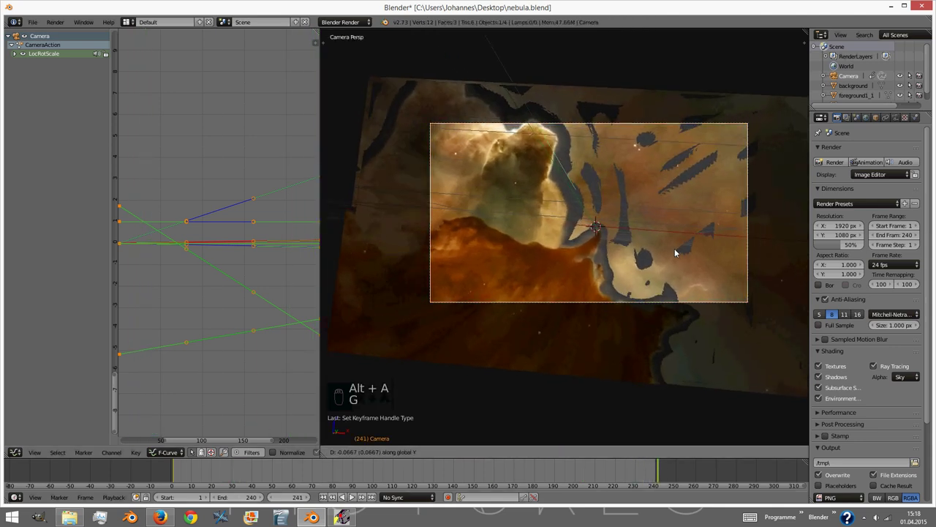
left_click(682, 245)
key("r")
left_click(717, 238)
key("g")
left_click(726, 245)
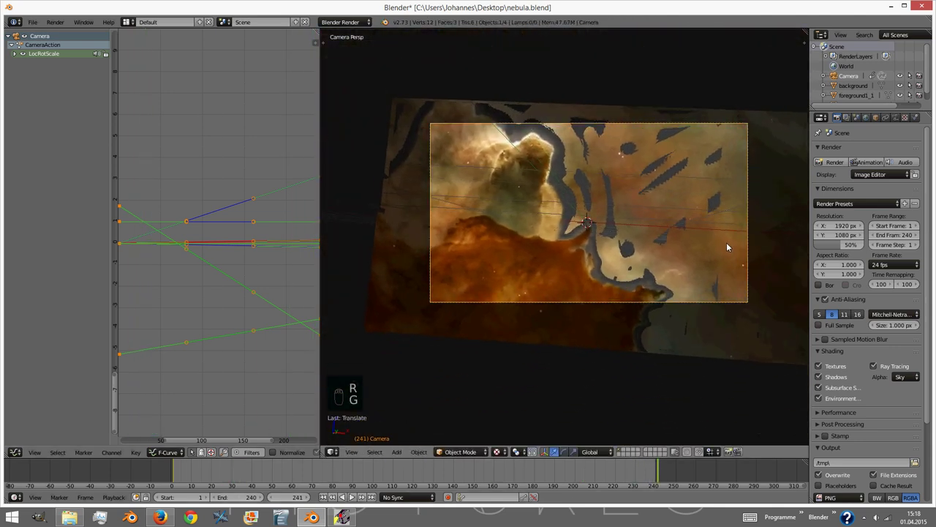
key("r")
left_click(707, 268)
key("i")
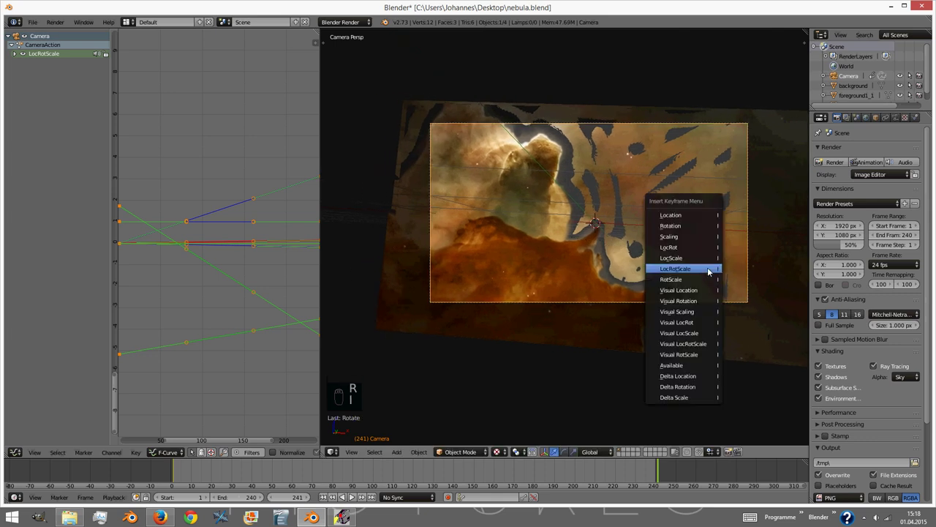
left_click(706, 267)
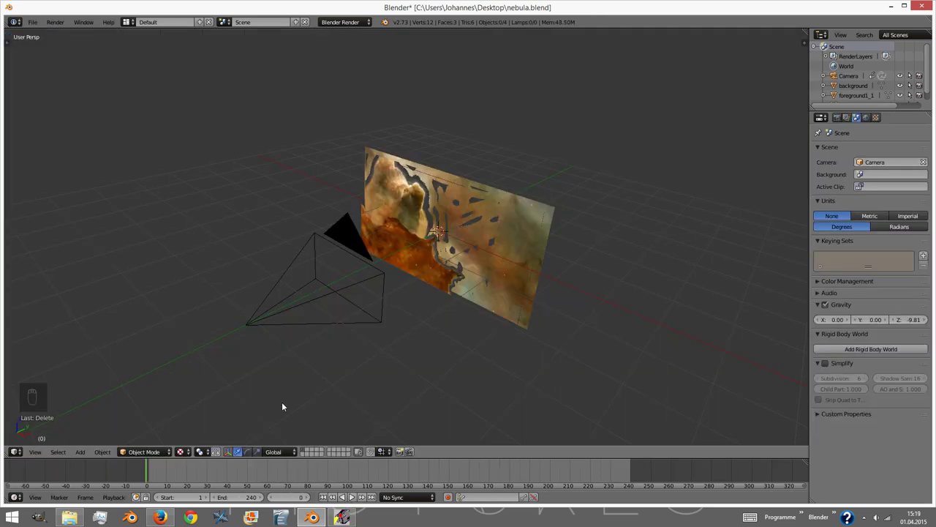
- Switch to an empty layer and add a cube there
left_click(314, 452)
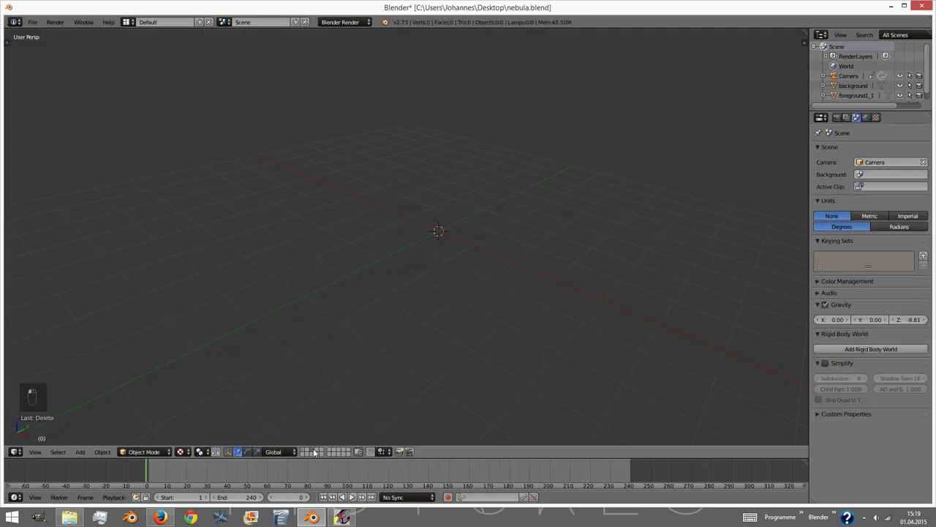
key("shift+a")
mouse_move(377, 265)
left_click(426, 276)
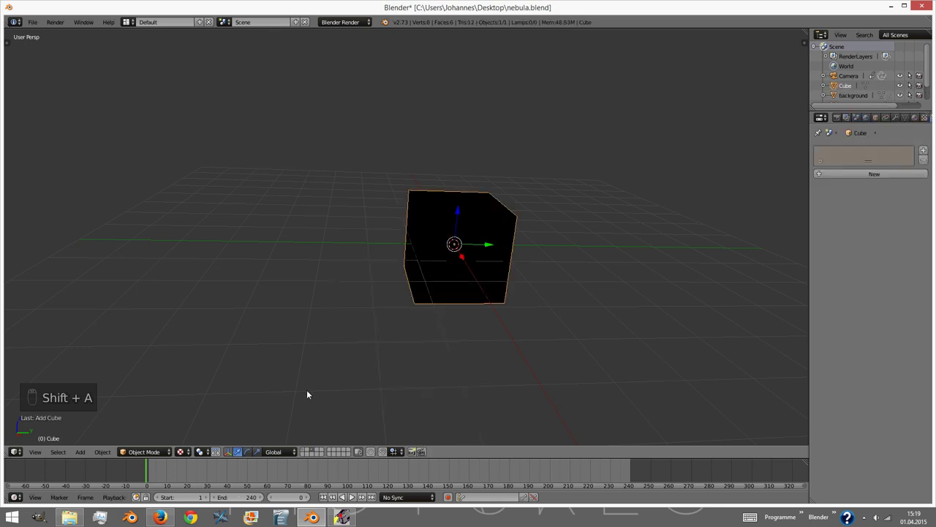
- Show the image planes' layer too and move the cube along Y towards the camera, in front of the planes
left_click(307, 448, "shift")
middle_click_drag(521, 158, 571, 228)
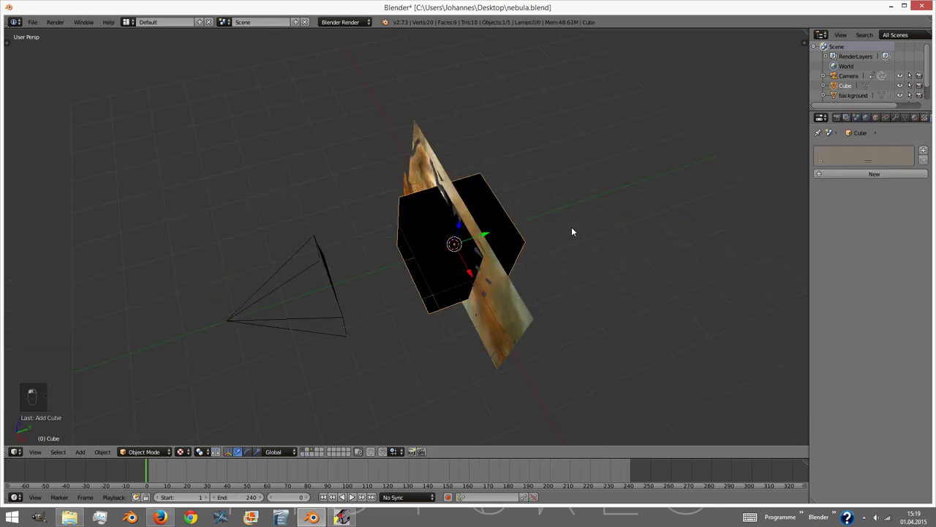
key("g")
key("y")
left_click(533, 248)
key("KP_0")
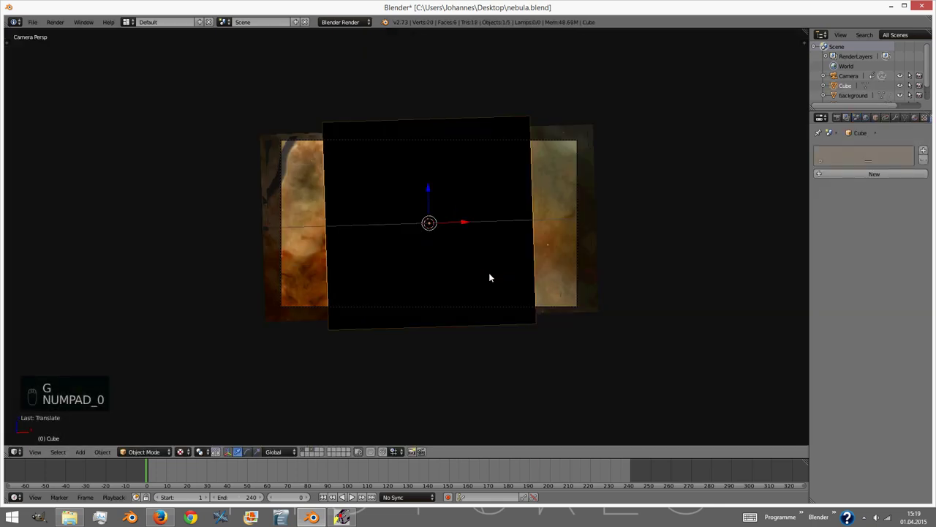
- Stretch the cube along X until it spans the camera's view, and save the file
key("s")
key("x")
left_click(549, 277)
middle_click_drag(540, 209, 399, 251)
key("ctrl+s")
left_click(455, 255)
- Add a particle system to the cube, name both the system and its settings dust_particles, and save the file
left_click(841, 175)
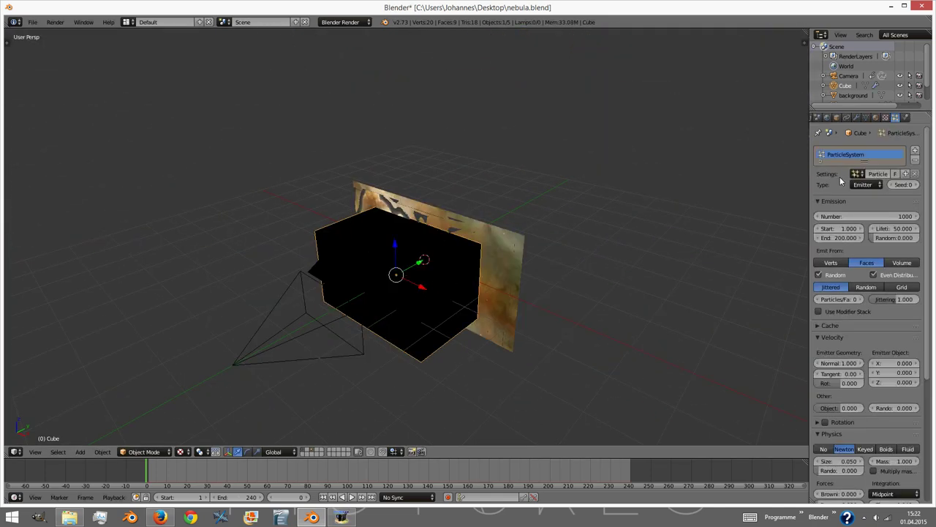
double_click(847, 155)
type("dust_p")
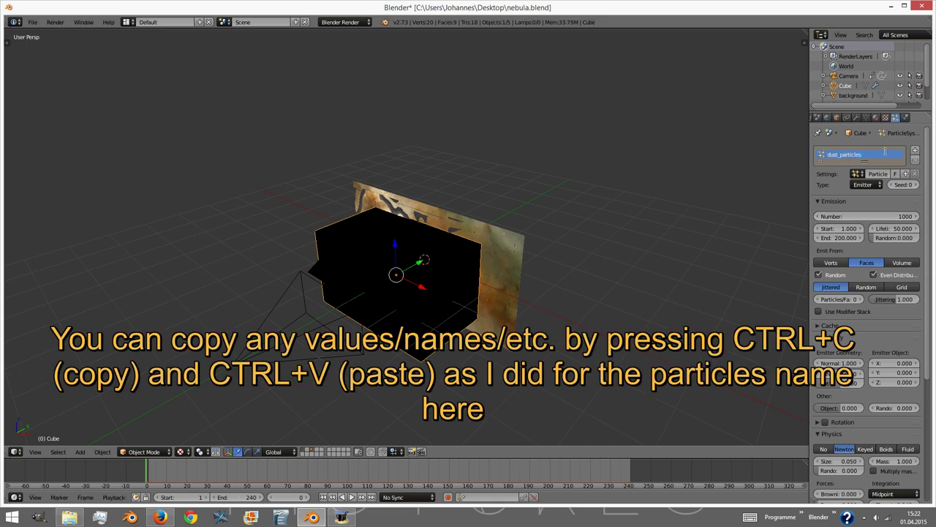
double_click(840, 155)
left_click(870, 171)
type("dust_particles")
key("ctrl+s")
left_click(731, 211)
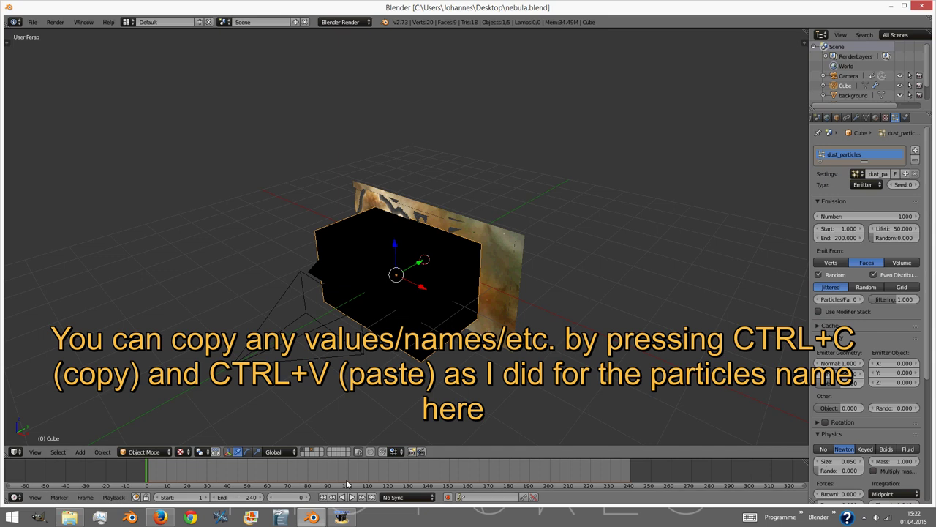
- Set the particle emission to start and end at frame 1, with a lifetime of 240 frames
left_click(829, 229)
key("Return")
left_click(831, 237)
type("1")
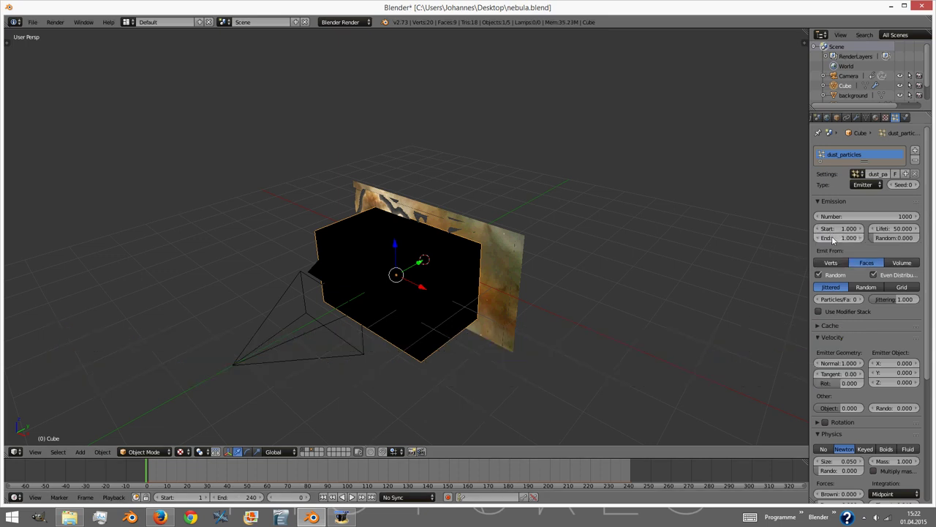
key("Return")
left_click(889, 229)
type("240")
key("Return")
- Play back the animation to check how the emitted particles move
key("alt+a")
scroll(424, 368, "up", 1)
middle_click_drag(424, 368, 489, 327, "shift")
key("alt+a")
- Set the particles' Gravity field weight to 0 and replay the animation from the first frame
scroll(859, 316, "down", 6)
left_click(834, 462)
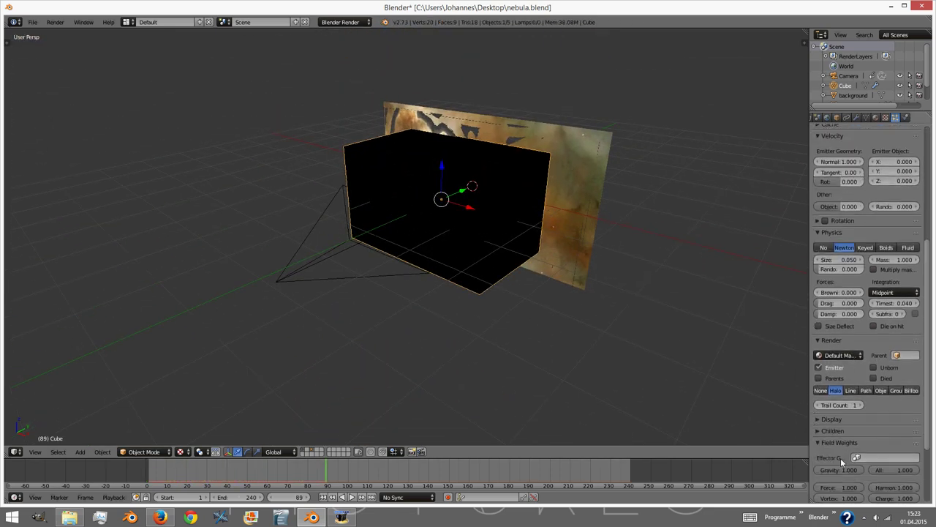
key("shift+Left")
key("alt+a")
key("alt+a")
middle_click_drag(692, 291, 657, 272)
scroll(658, 272, "down", 1)
- Set the particles' Normal emission velocity to 0 and play back the animation
scroll(877, 268, "up", 8)
scroll(876, 266, "up", 2)
left_click(832, 336)
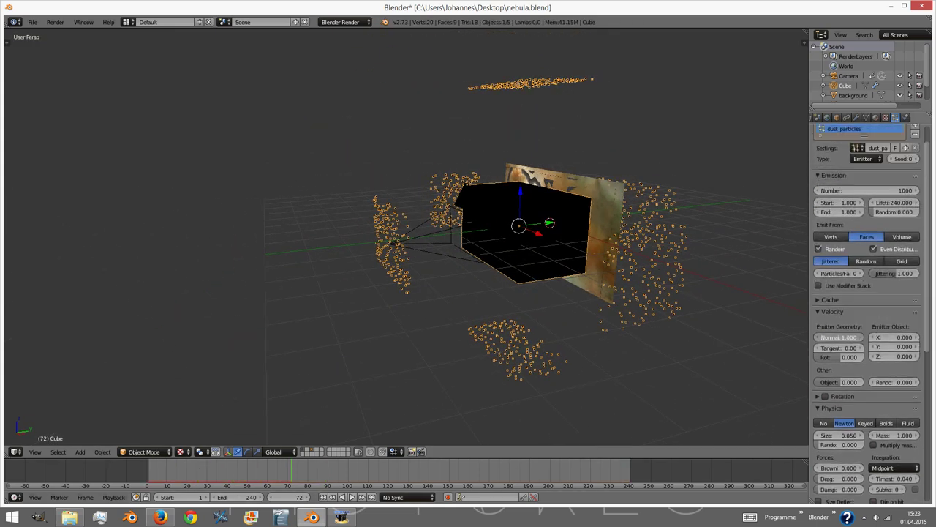
type("0")
key("Return")
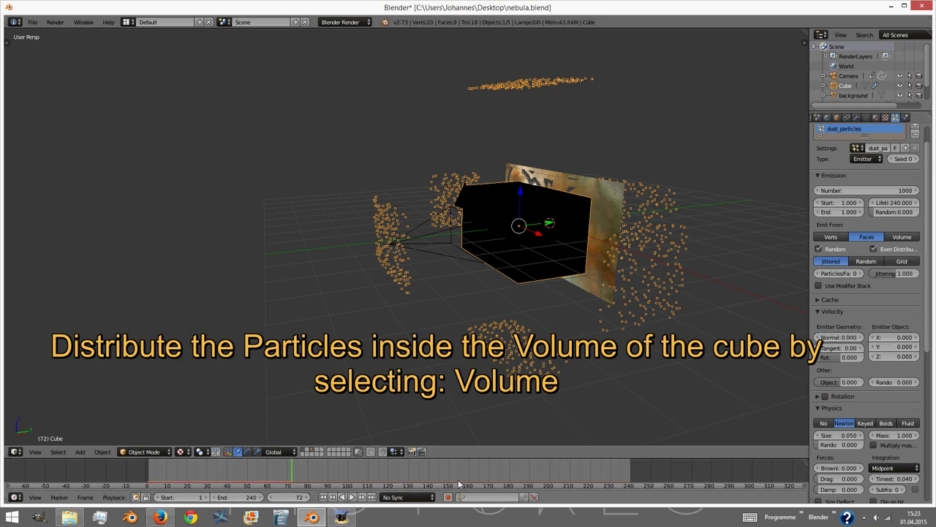
left_click(615, 483)
key("alt+a")
middle_click_drag(629, 292, 640, 269)
key("alt+a")
- Emit the particles from the cube's volume and replay the animation from the first frame
left_click(902, 237)
key("shift+Left")
key("alt+a")
middle_click_drag(664, 287, 566, 272)
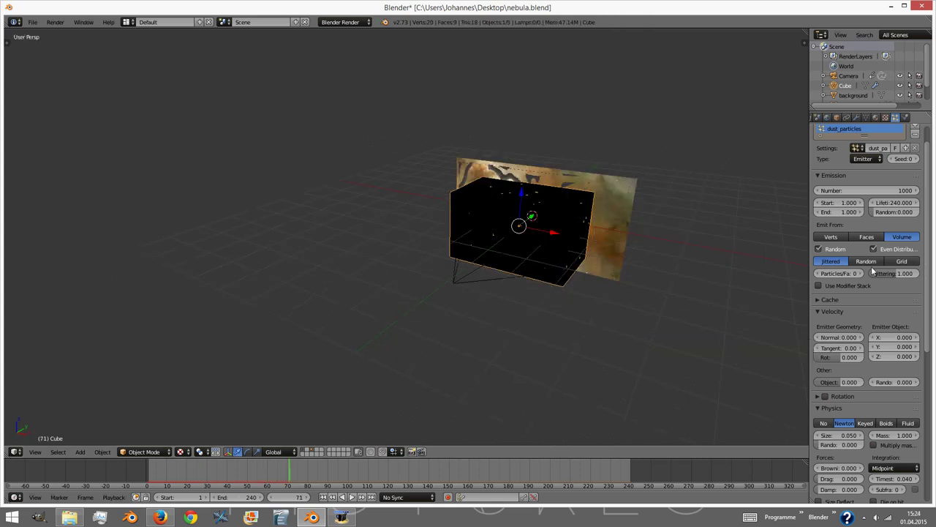
- Widen the properties area and set the particle forces to Brownian 0.001, Drag 0.02 and Damp 0.02
scroll(863, 300, "down", 8)
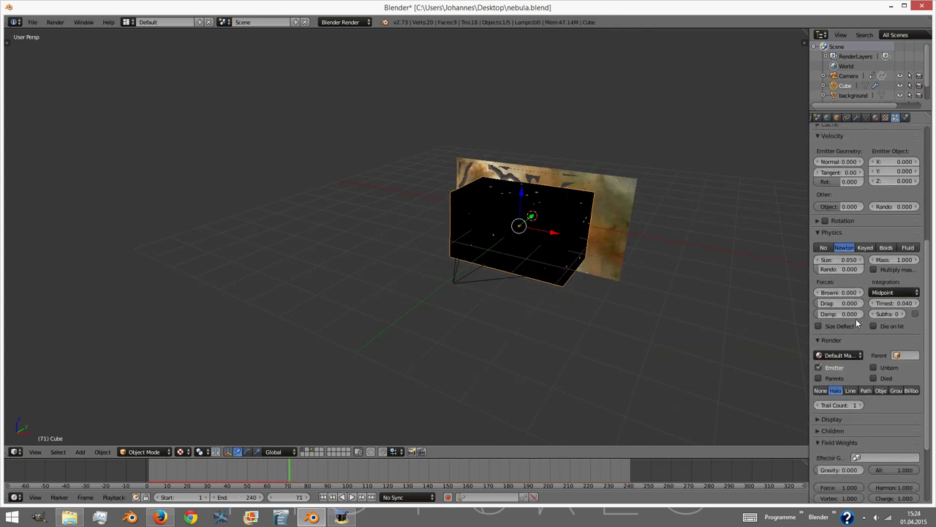
scroll(850, 223, "up", 3)
left_click_drag(809, 210, 762, 212)
left_click(804, 292)
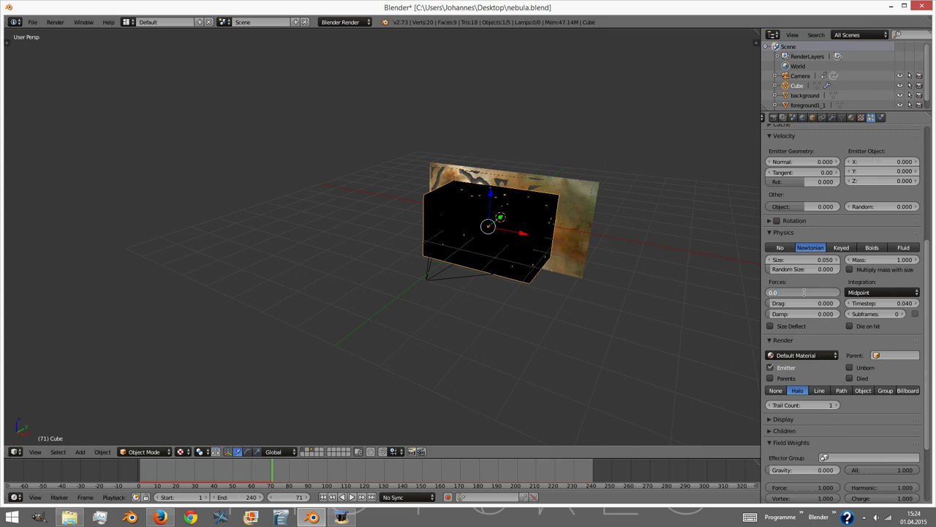
left_click(810, 302)
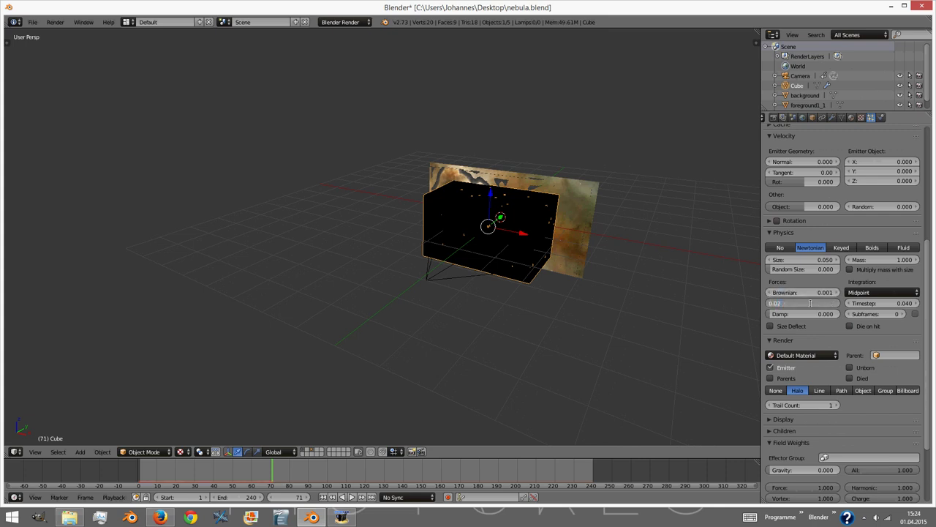
type("0.02")
key("Return")
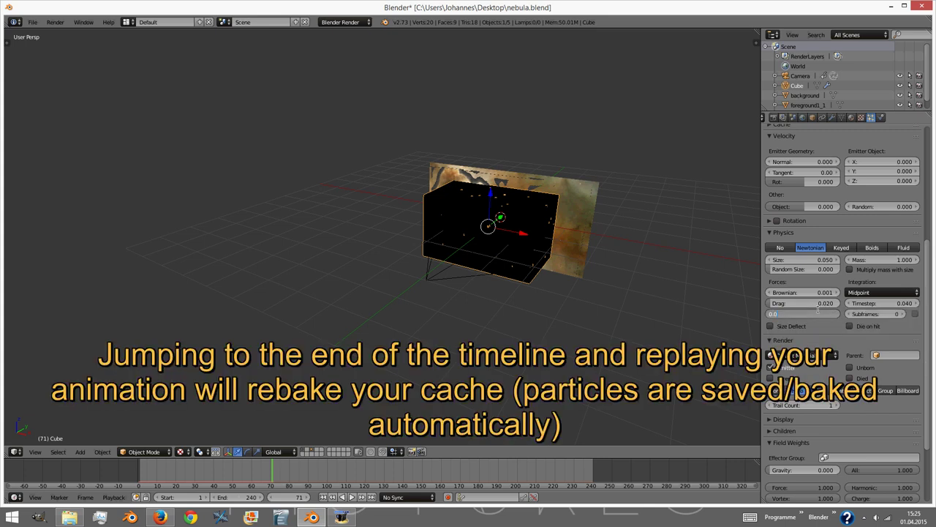
- Jump to the end of the timeline, replay the animation to refresh the cache, and inspect the particles inside the cube in wireframe
key("shift+Right")
key("alt+a")
scroll(556, 218, "up", 5)
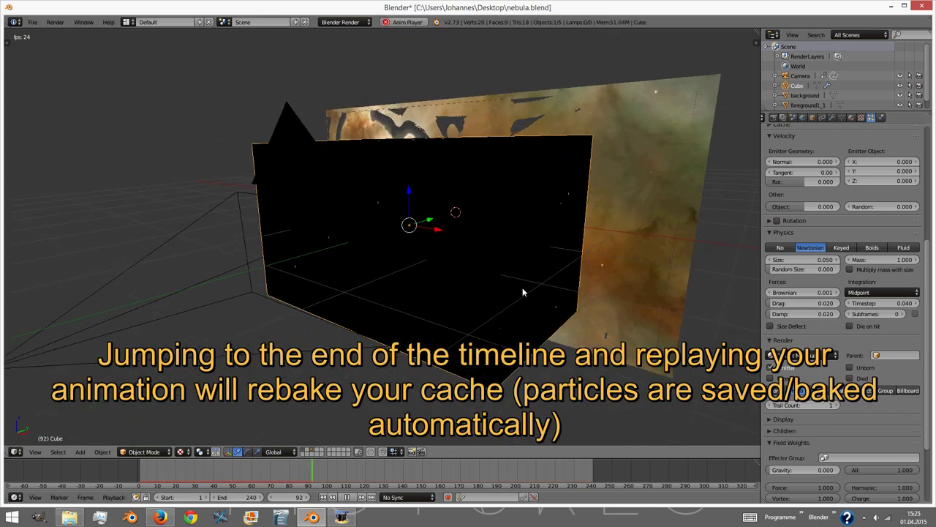
scroll(505, 311, "up", 5)
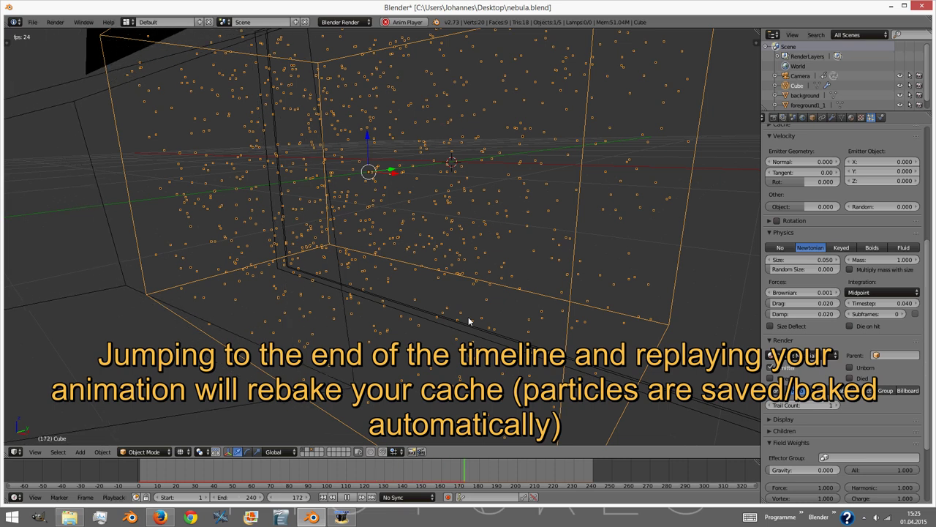
scroll(529, 251, "up", 5)
scroll(600, 327, "down", 5)
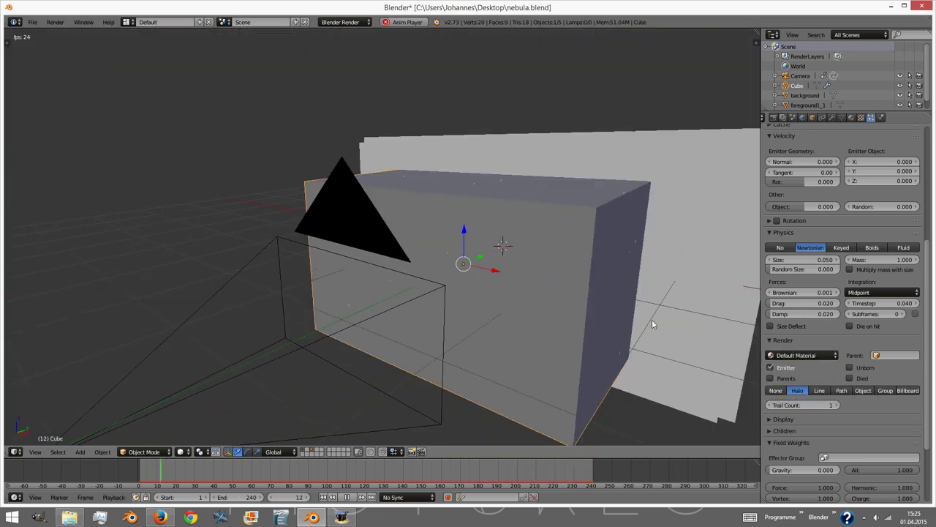
key("alt+a")
- Switch the particle emission source to Faces and back to Volume
scroll(840, 303, "up", 7)
left_click(842, 261)
scroll(502, 268, "down", 2)
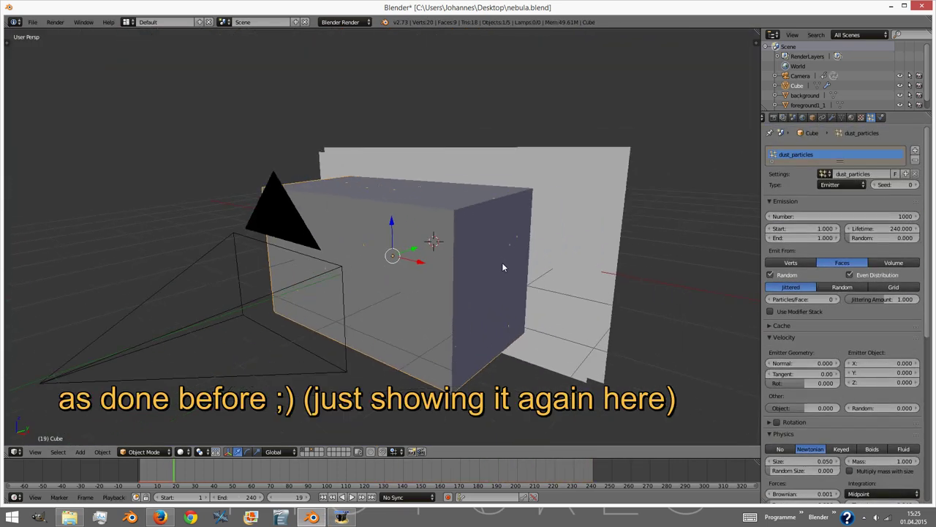
scroll(878, 307, "down", 3)
scroll(878, 307, "up", 3)
left_click(891, 264)
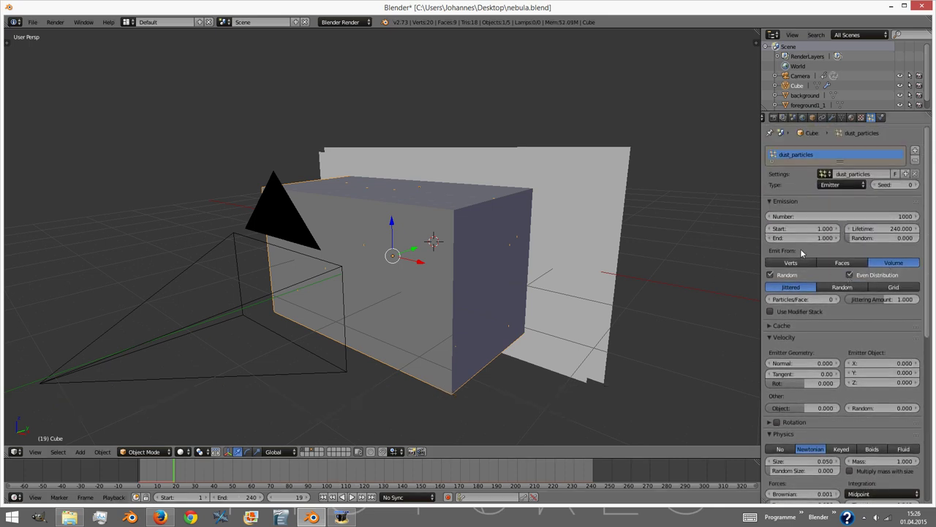
- Turn off rendering of the emitter cube in the particle settings and save the file
scroll(803, 252, "down", 6)
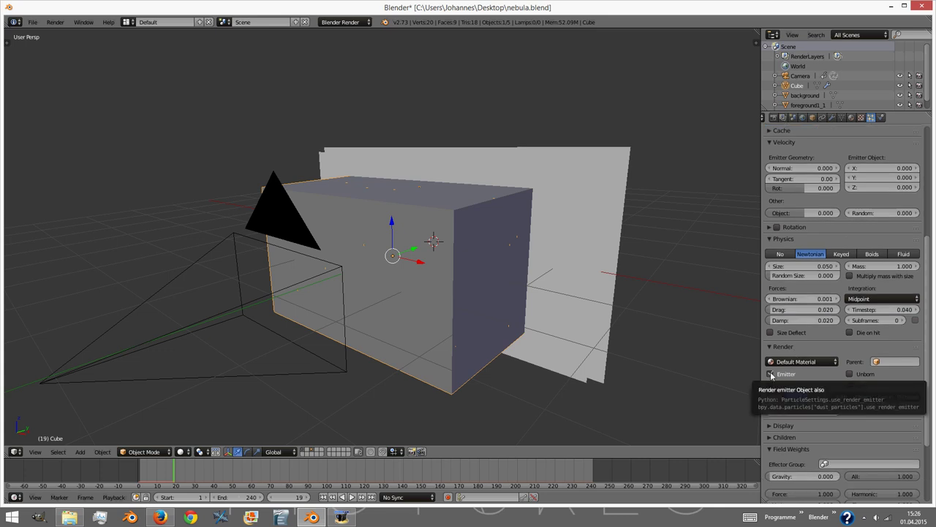
key("ctrl+s")
scroll(796, 331, "down", 2)
- Bake all dynamics in the particle cache and play back the baked particles in wireframe display
scroll(812, 331, "up", 4)
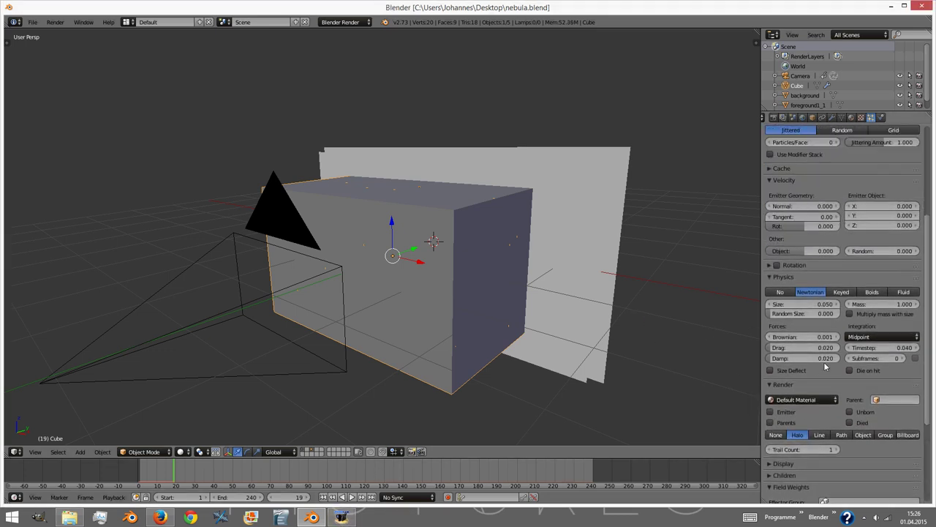
left_click(782, 208)
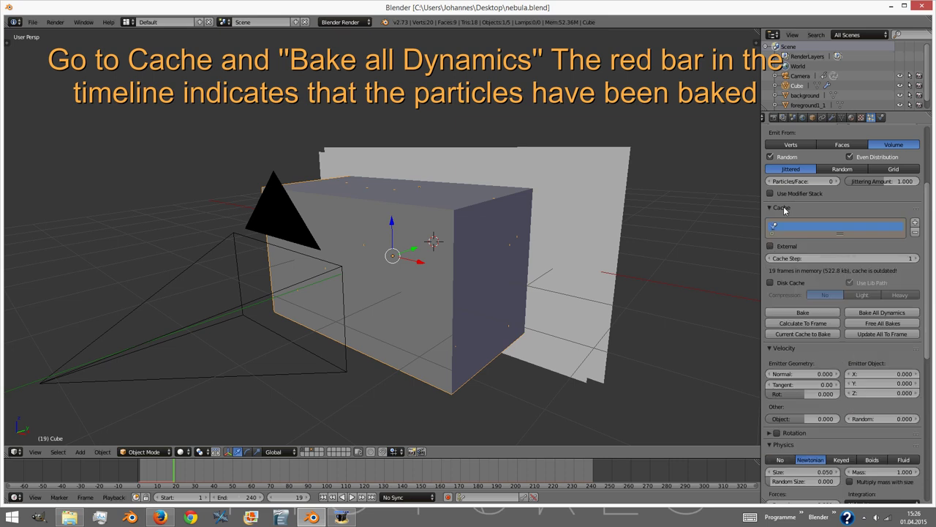
left_click(866, 313)
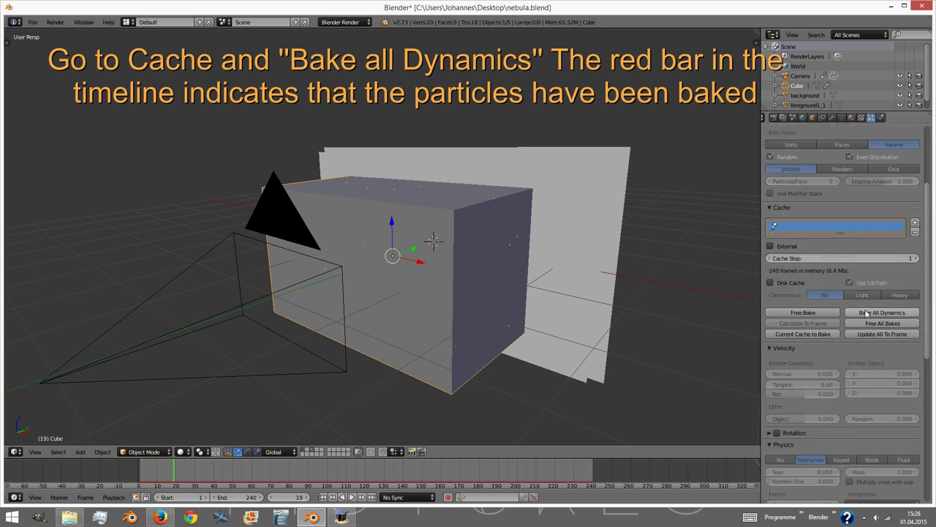
key("alt+a")
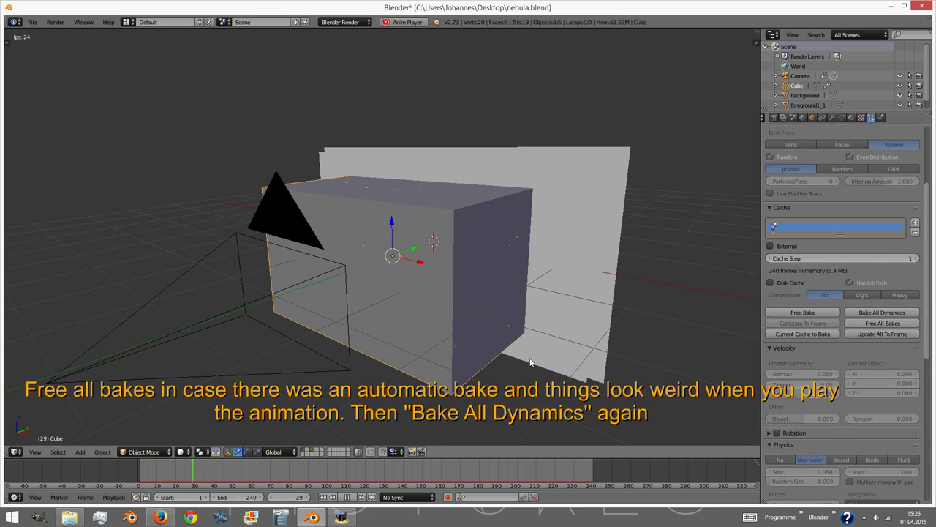
key("z")
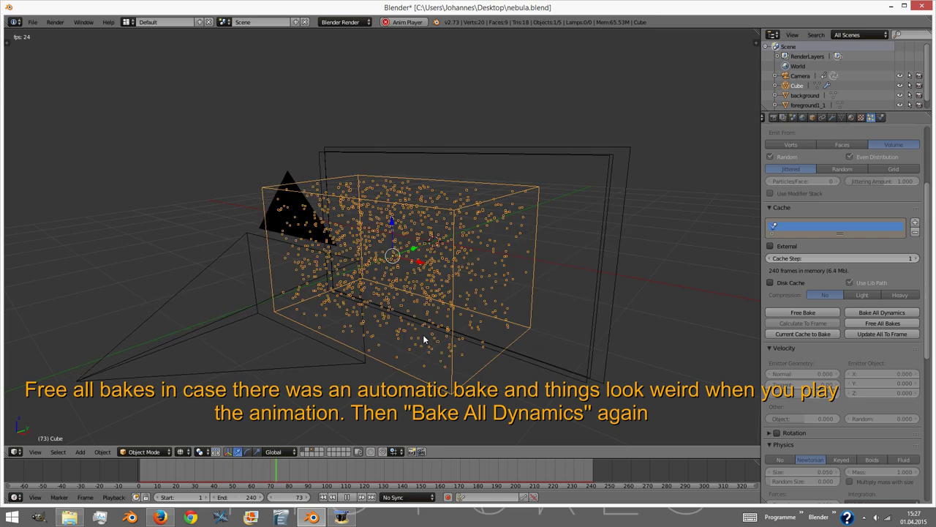
key("alt+a")
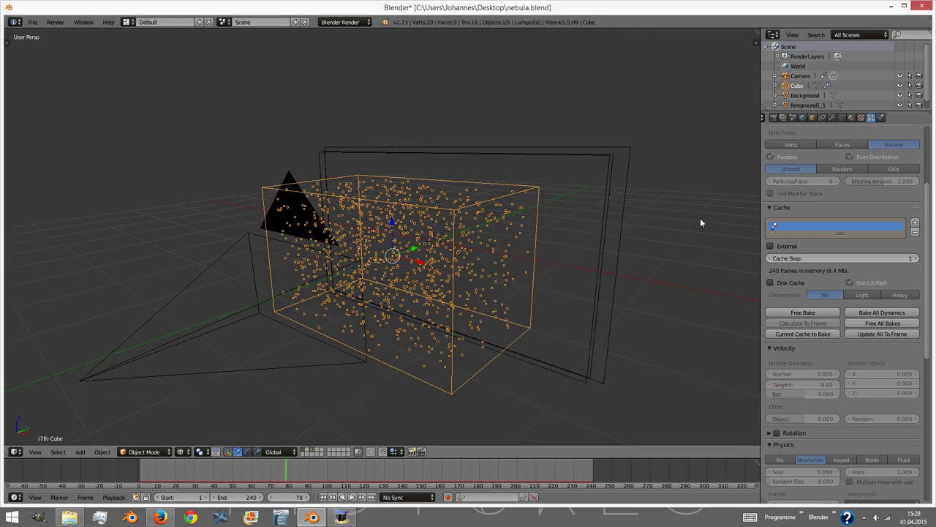
- Create a new material for the cube named Dust_Particles and set its type to Halo
left_click(851, 117)
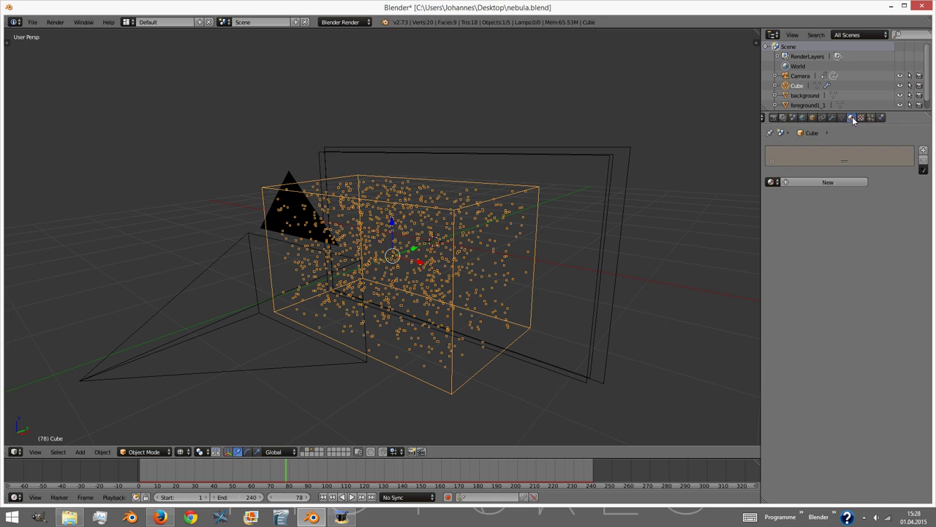
left_click(803, 183)
left_click(803, 183)
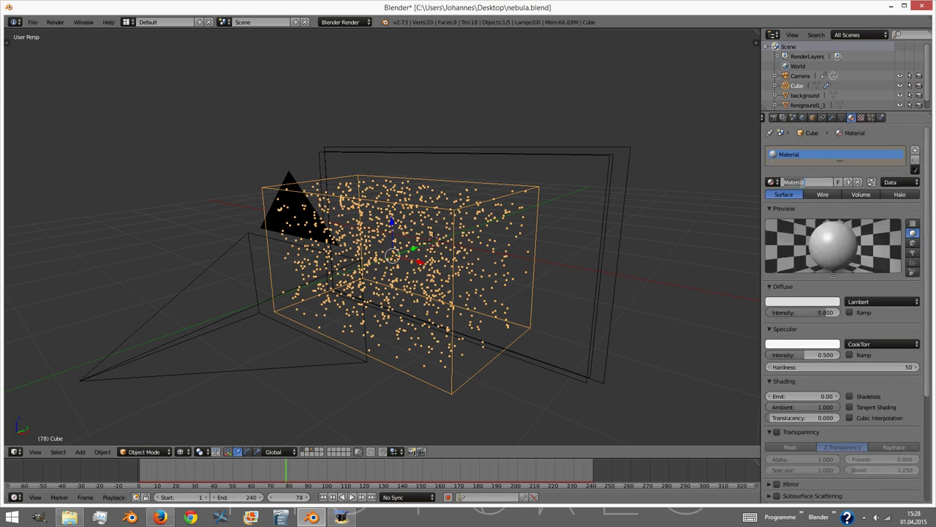
type("Dust_Particles")
key("Return")
left_click(892, 195)
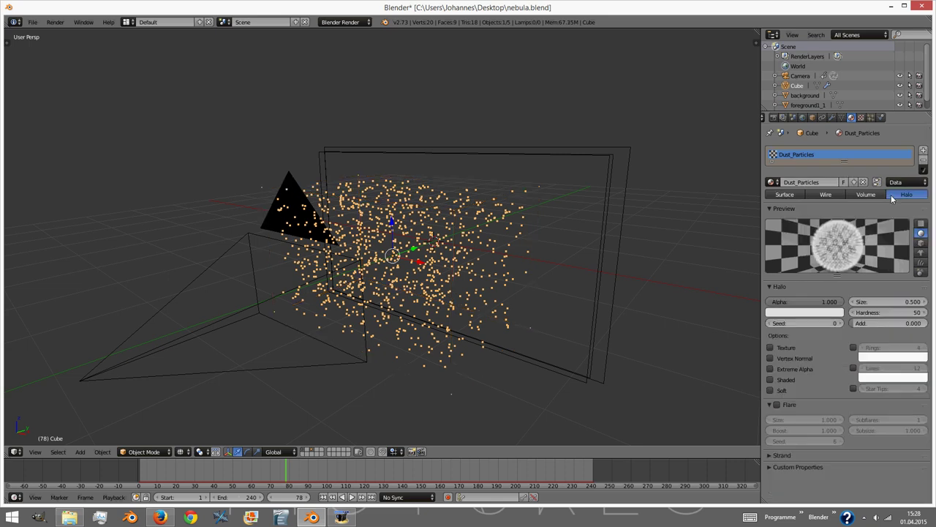
- Set the halo's Alpha to 0.15, Size to 0.21 and Add to 0.1
left_click(808, 301)
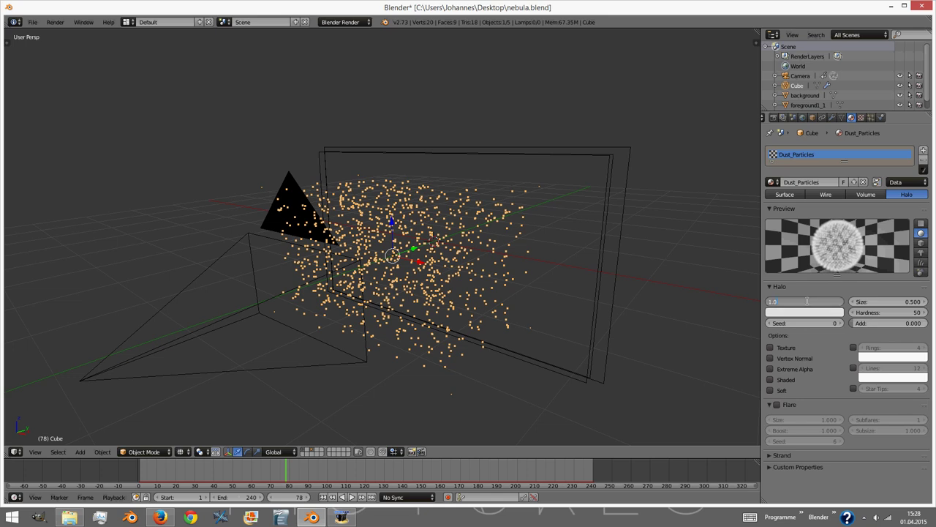
type("0.15")
key("Return")
left_click(903, 300)
type(".21")
key("Return")
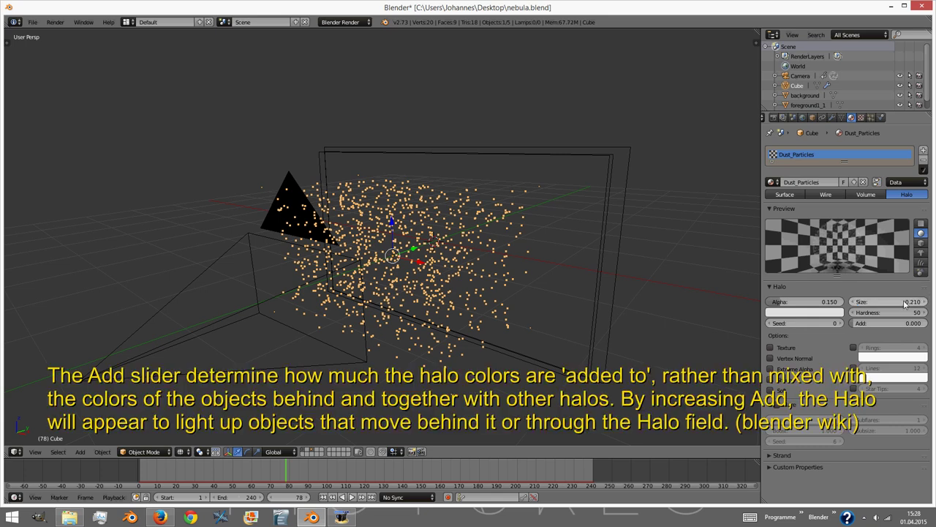
left_click(901, 322)
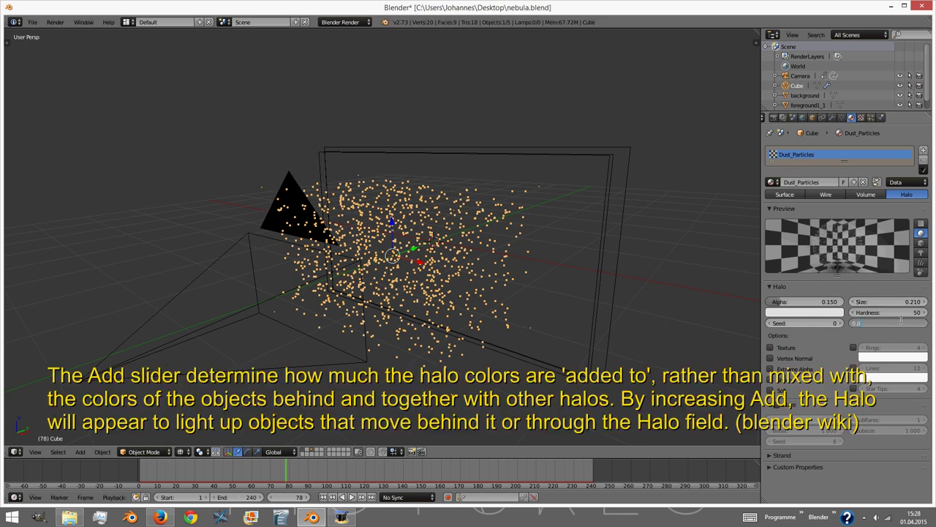
type(".1")
key("Return")
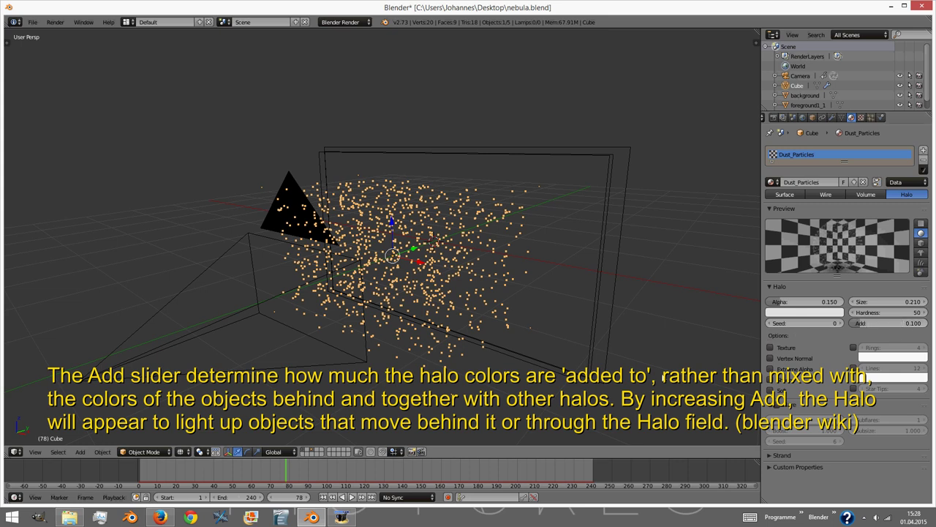
- Enable the Texture, Extreme Alpha and Shaded options for the halo material
left_click(771, 348)
left_click(770, 369)
left_click(770, 380)
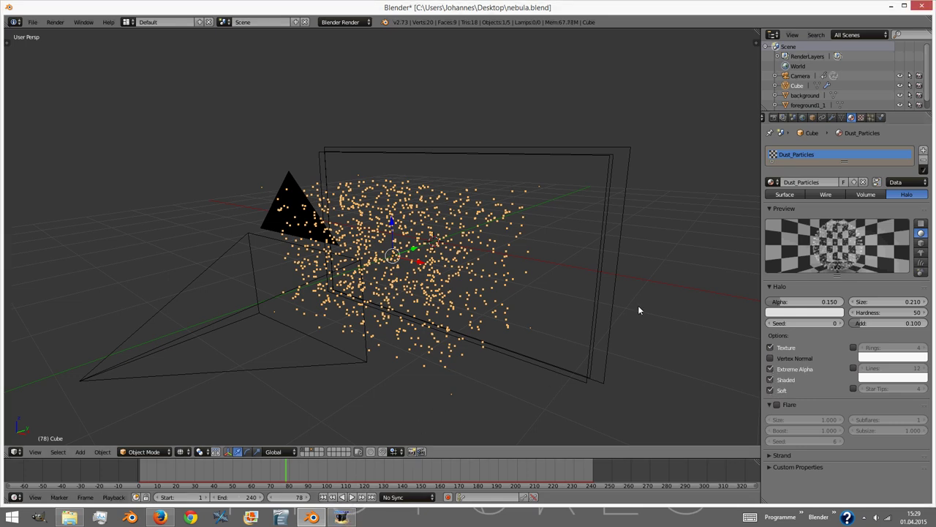
- Add a new texture to the Dust_Particles material and name it Color/Alpha
left_click(862, 118)
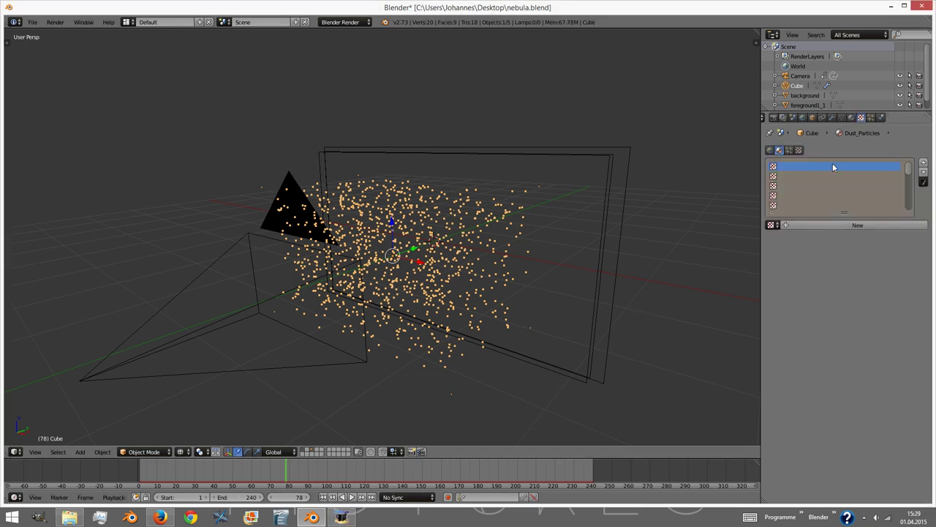
left_click(798, 225)
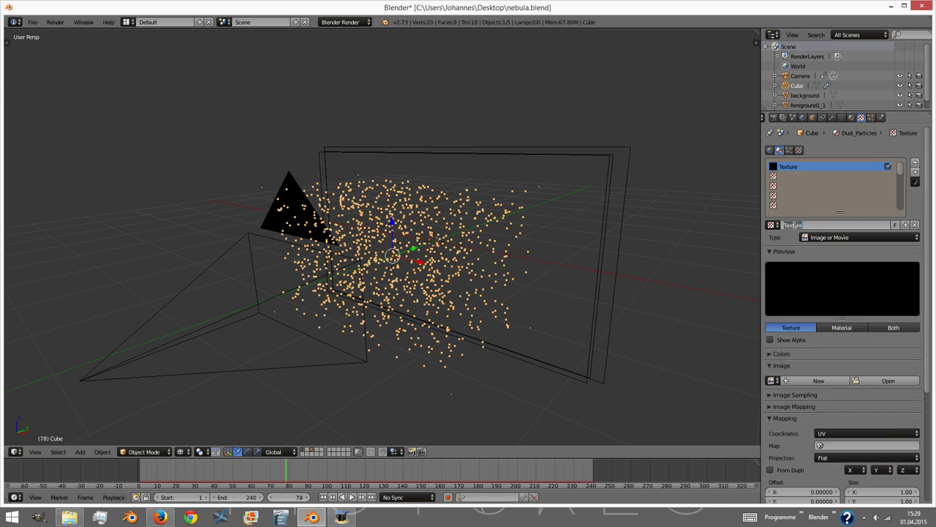
key("BackSpace")
key("Return")
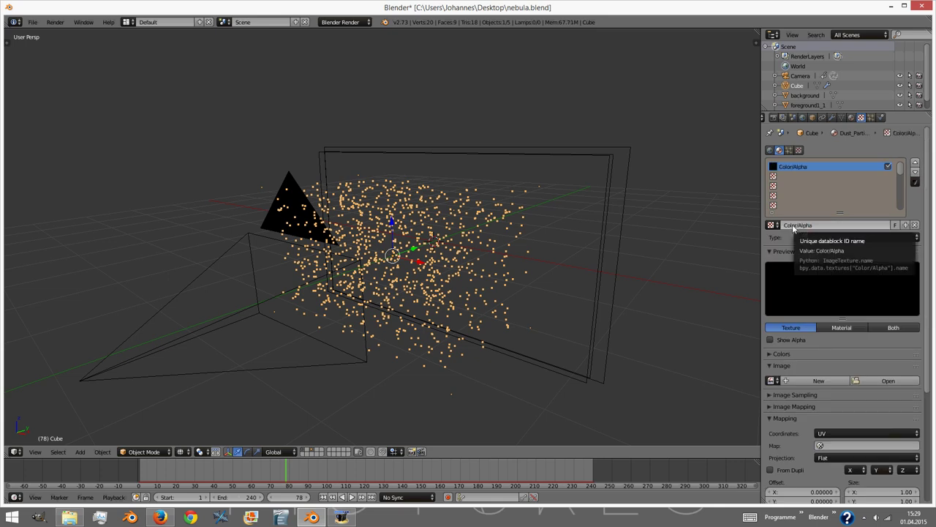
- Set the Color/Alpha texture's type to Clouds and enable its colour ramp
left_click(840, 239)
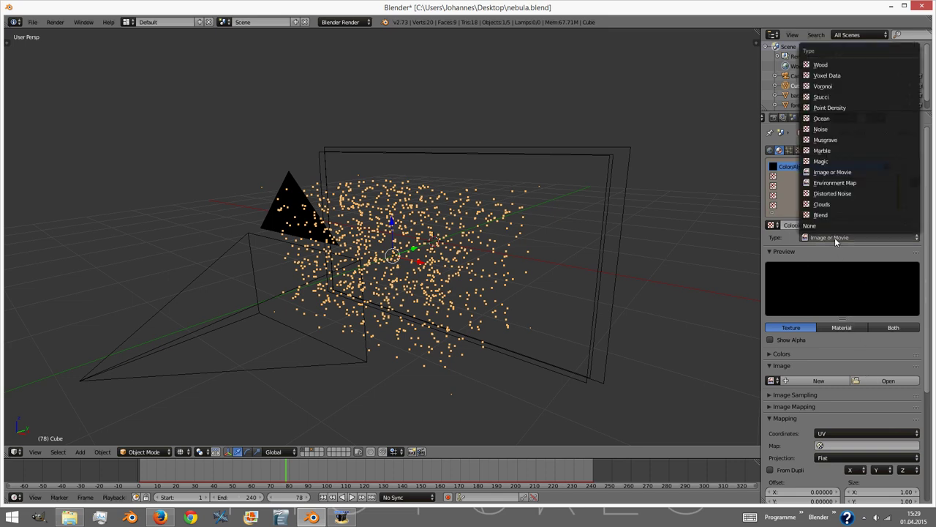
left_click(822, 205)
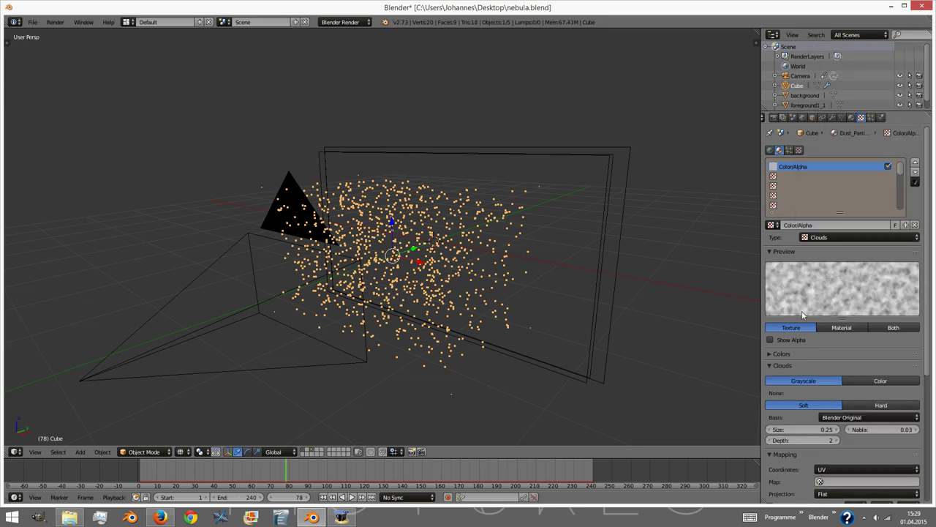
scroll(799, 333, "down", 1)
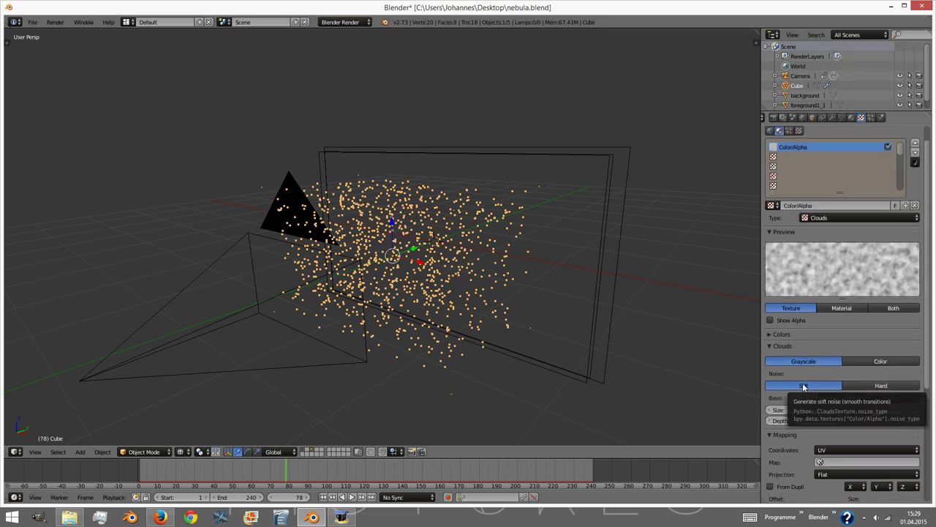
left_click(780, 335)
left_click(771, 350)
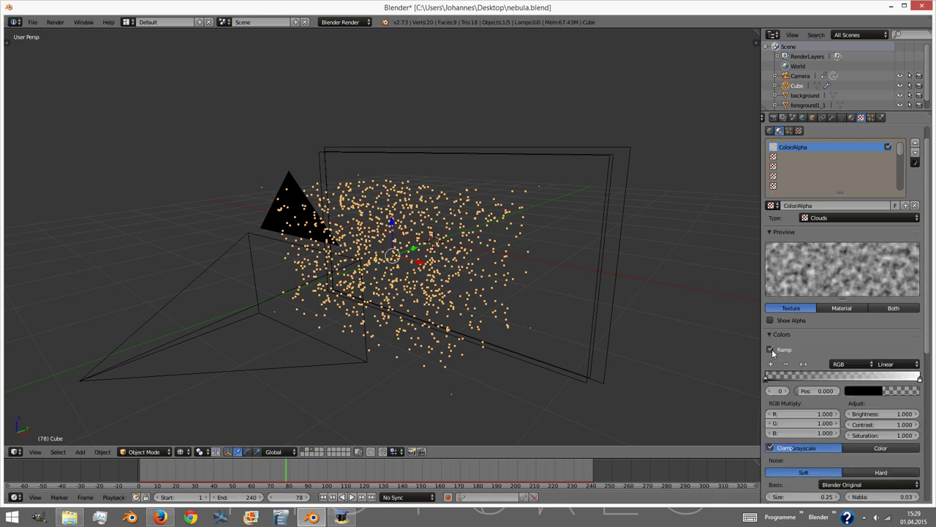
- Set the colour ramp's end stop to hex FFAD4F and show alpha in the texture preview
left_click(920, 379)
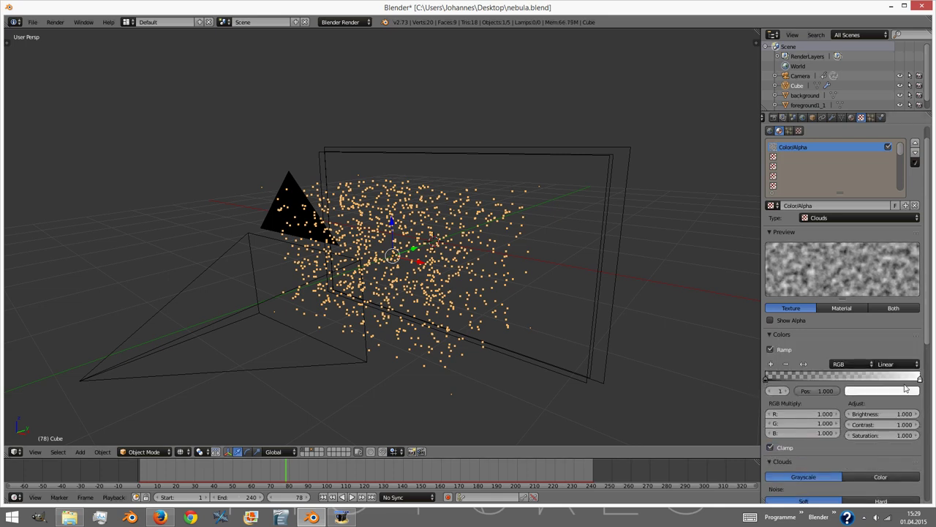
left_click(882, 391)
left_click(895, 333)
left_click(867, 348)
type("FFA")
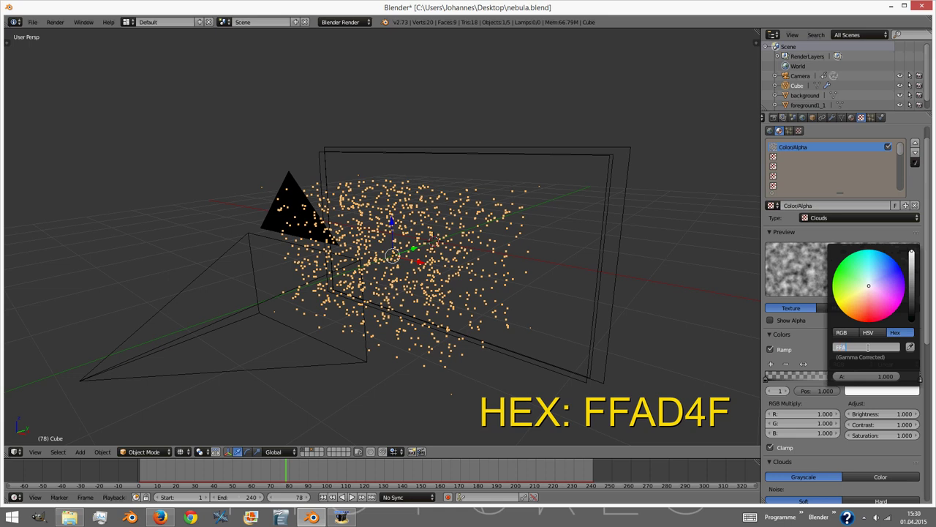
type("D4F")
key("Return")
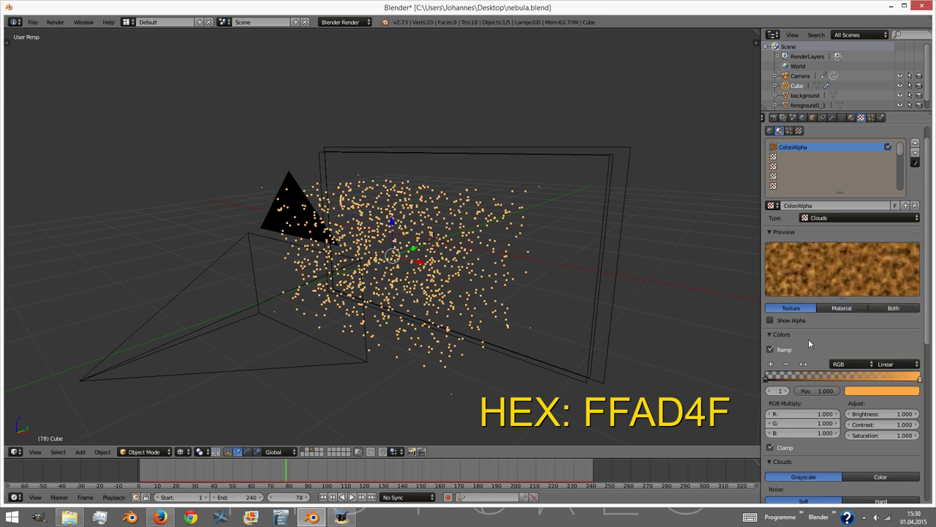
left_click(771, 320)
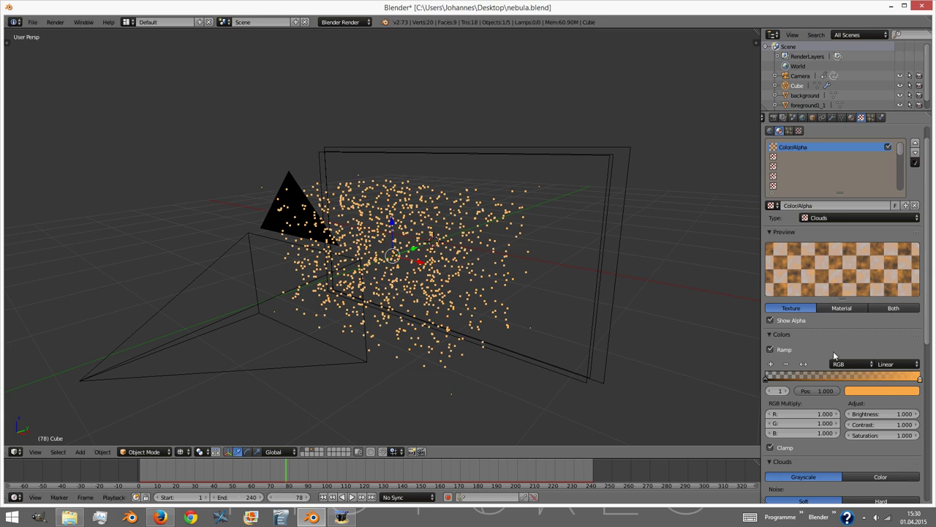
- Set the Color/Alpha texture's mapping coordinates to Generated and its projection to Cube
scroll(853, 390, "down", 2)
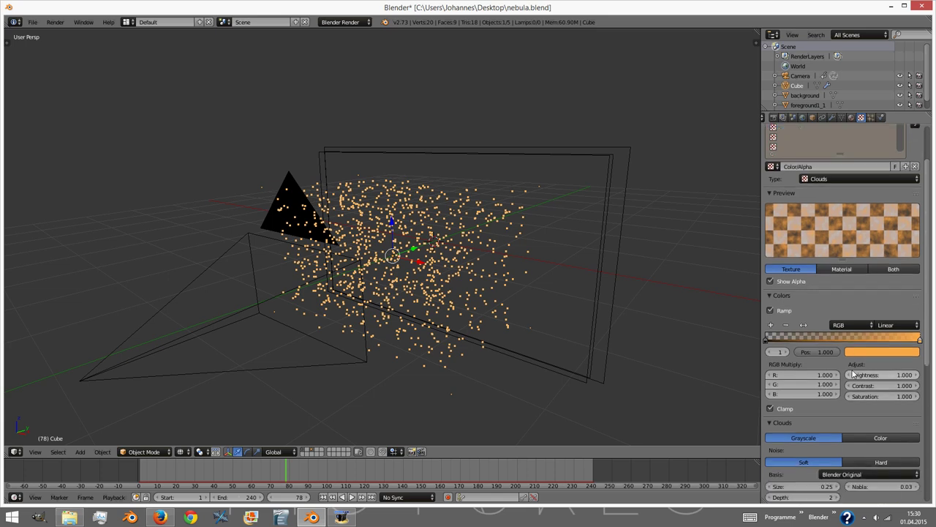
scroll(853, 374, "down", 6)
left_click(832, 410)
left_click(831, 376)
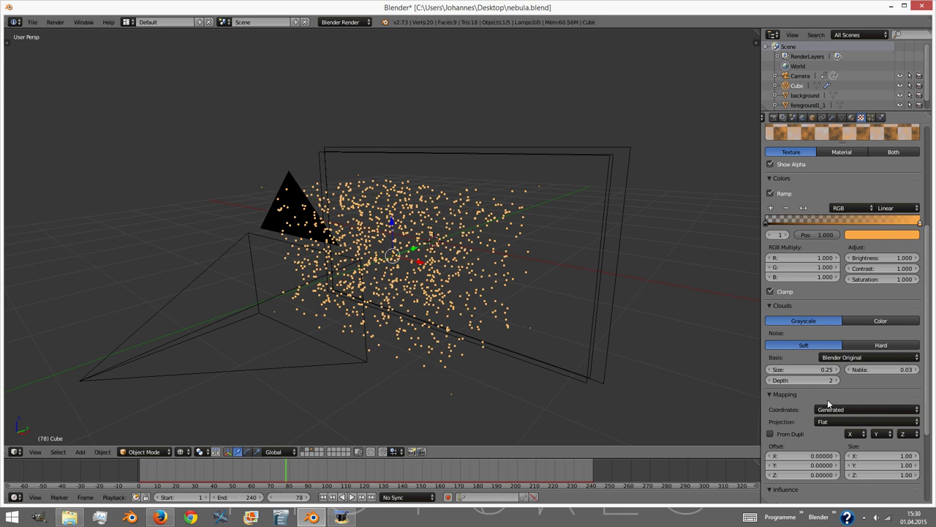
left_click(830, 421)
left_click(832, 396)
scroll(832, 405, "down", 3)
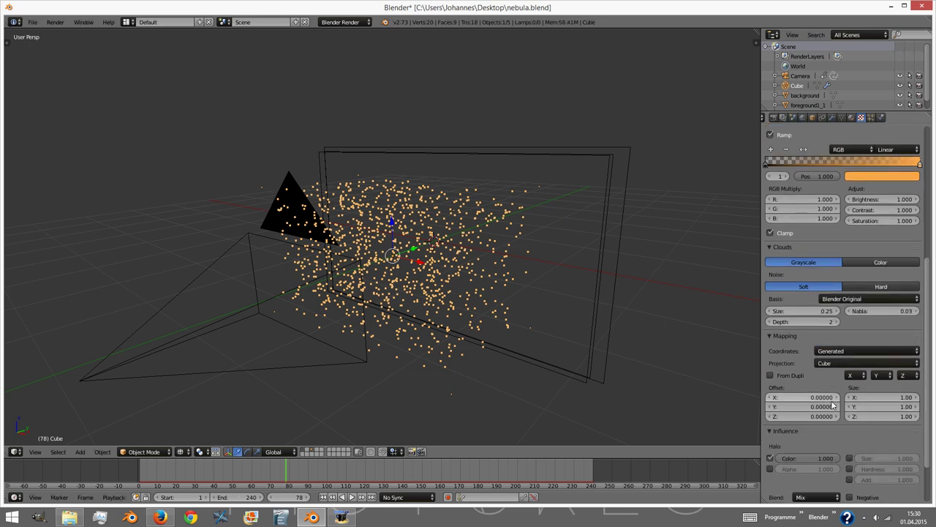
- Let the Color/Alpha texture also influence the halo's Alpha, with a value of 0.19
scroll(831, 404, "down", 2)
left_click(771, 430)
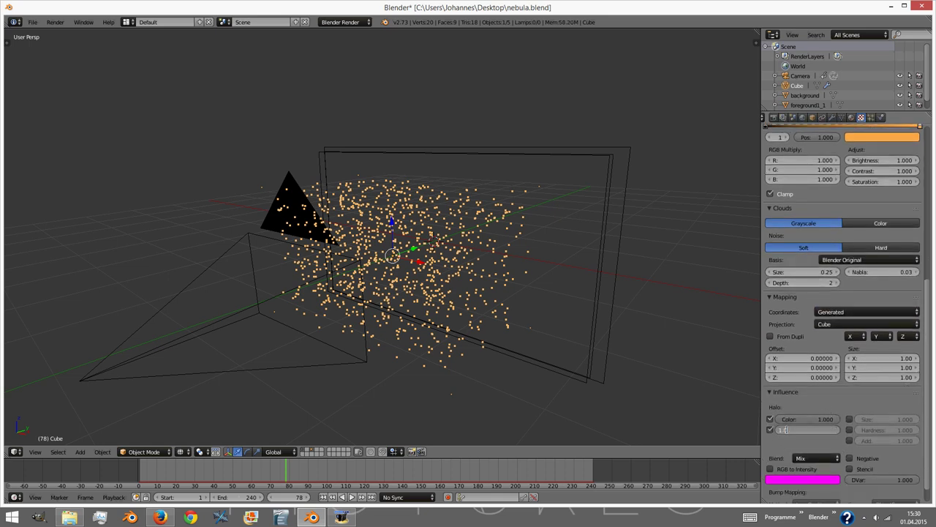
key("Return")
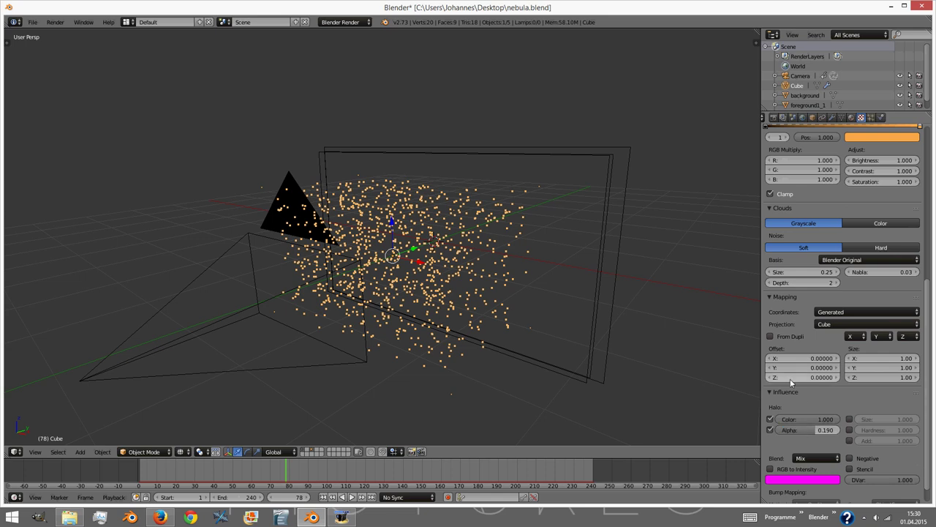
- Add a second texture named Size to the Dust_Particles material and set its type to Clouds
scroll(787, 429, "up", 10)
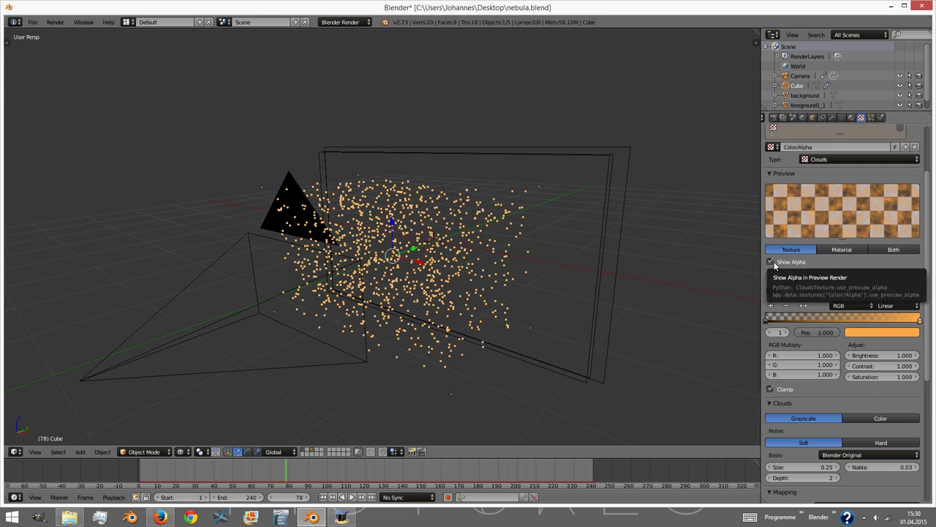
scroll(857, 202, "up", 4)
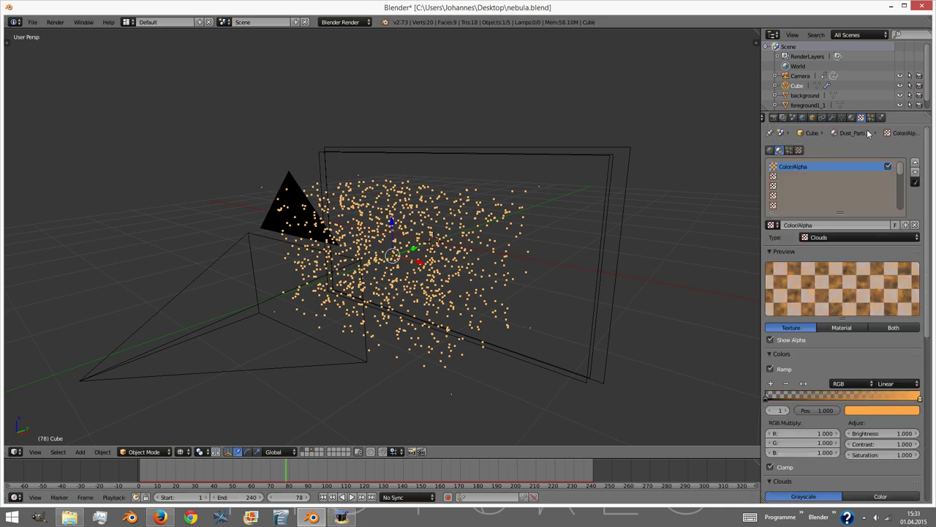
left_click(801, 177)
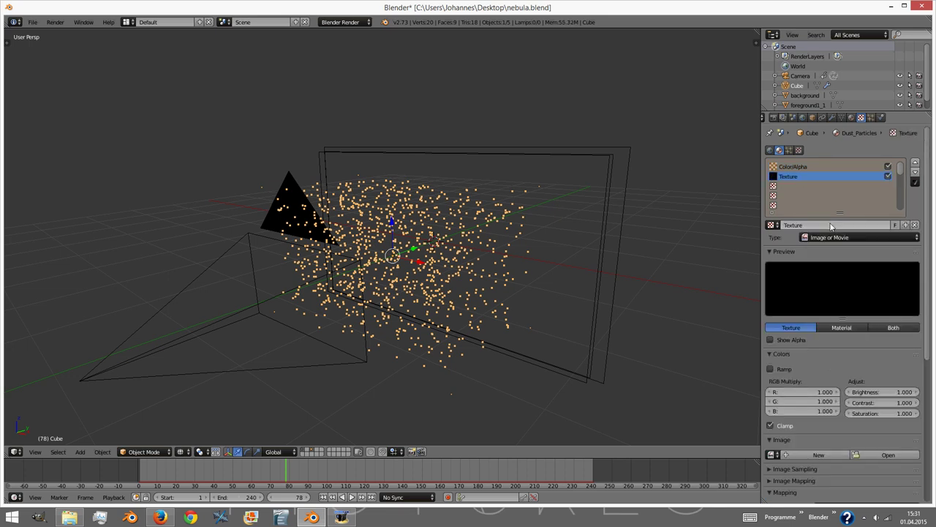
double_click(800, 225)
type("Size")
key("Return")
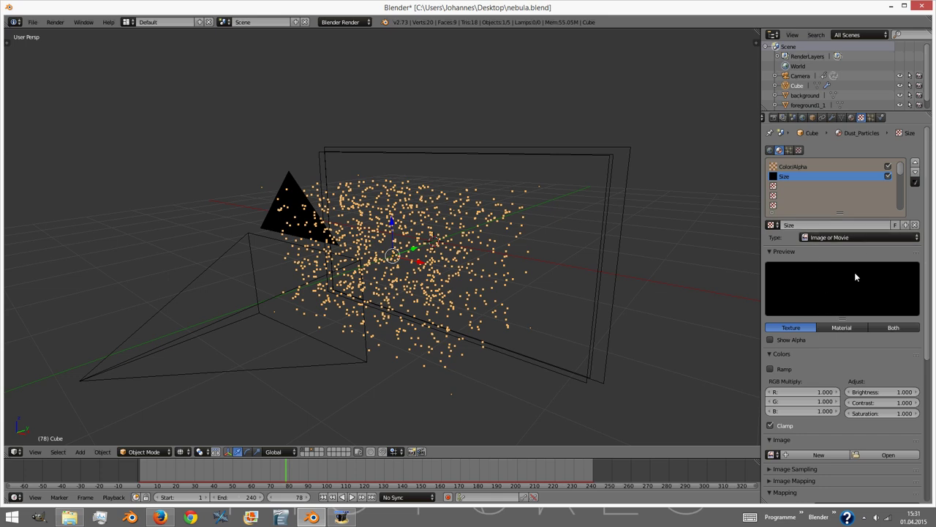
left_click(841, 237)
left_click(842, 207)
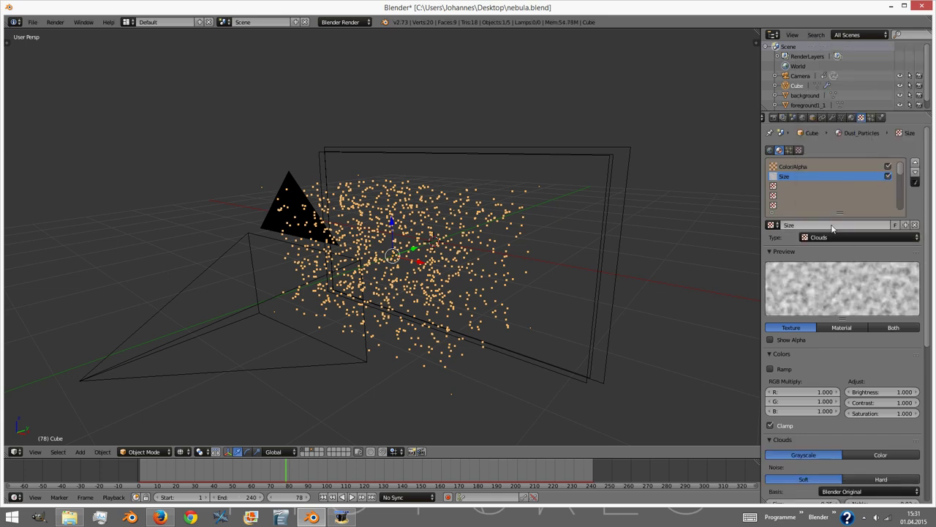
- Enable Show Alpha and the colour ramp for the Size texture, with the white end stop's alpha set to 0.01
left_click(770, 339)
left_click(771, 369)
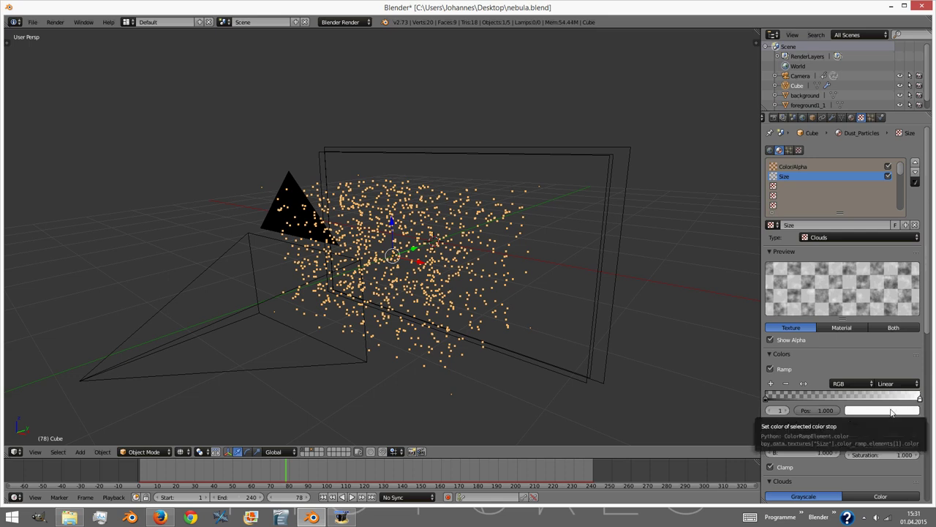
left_click(888, 412)
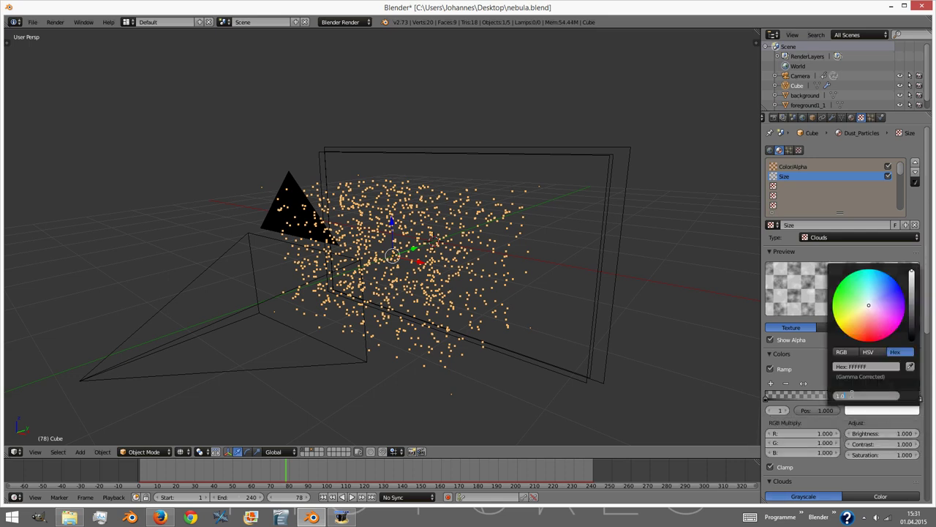
key("Return")
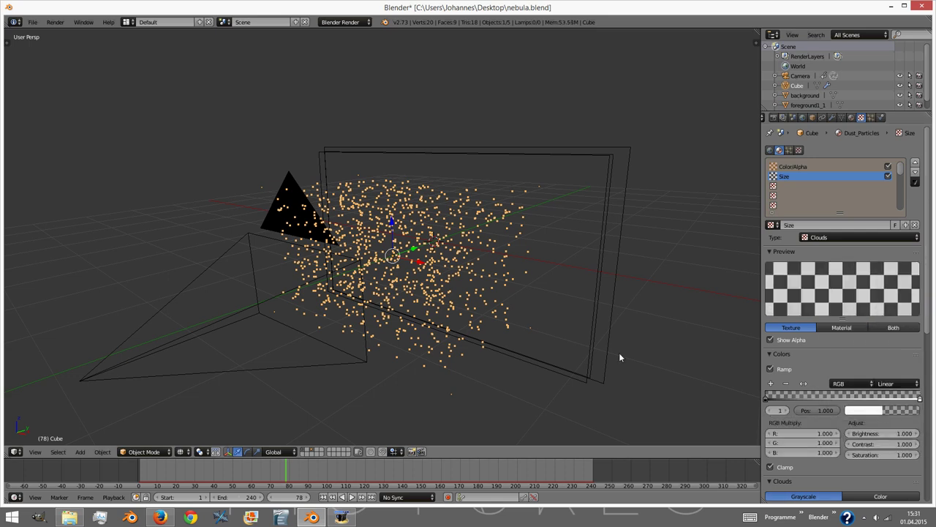
left_click(889, 412)
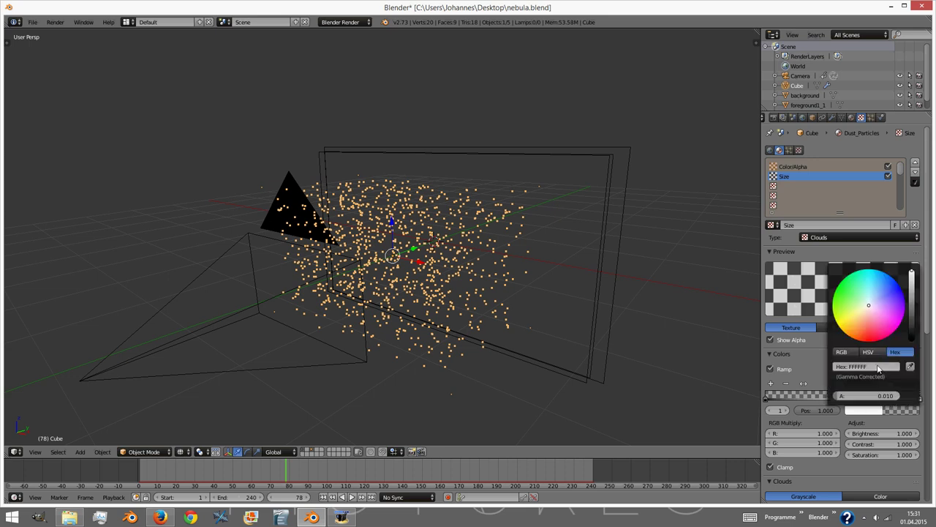
- Set the Size texture's mapping coordinates to Generated and make it influence the halo's Size instead of Color
scroll(848, 424, "down", 5)
left_click(838, 448)
left_click(831, 416)
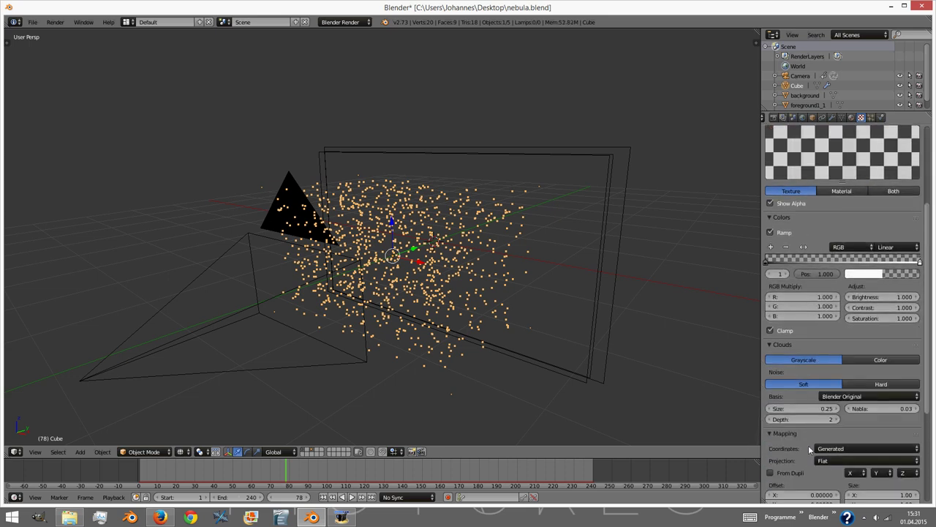
scroll(815, 449, "down", 5)
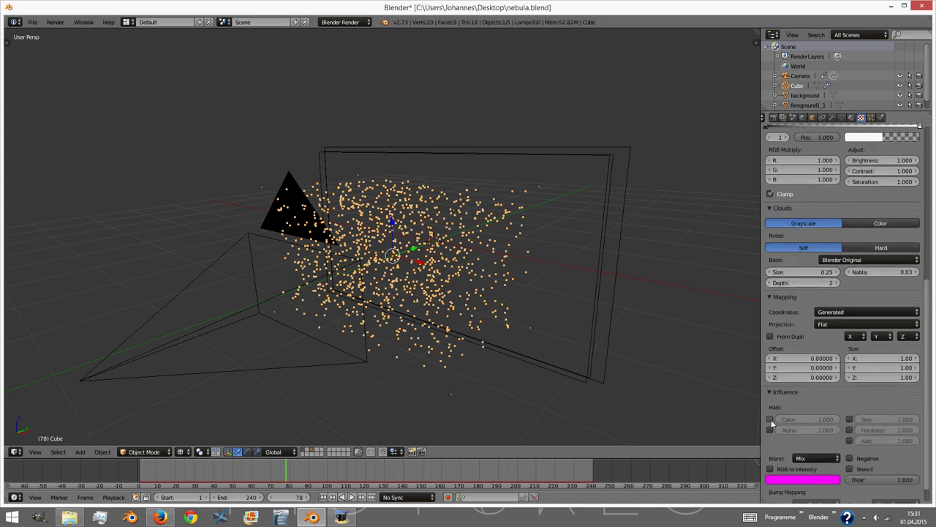
left_click(850, 418)
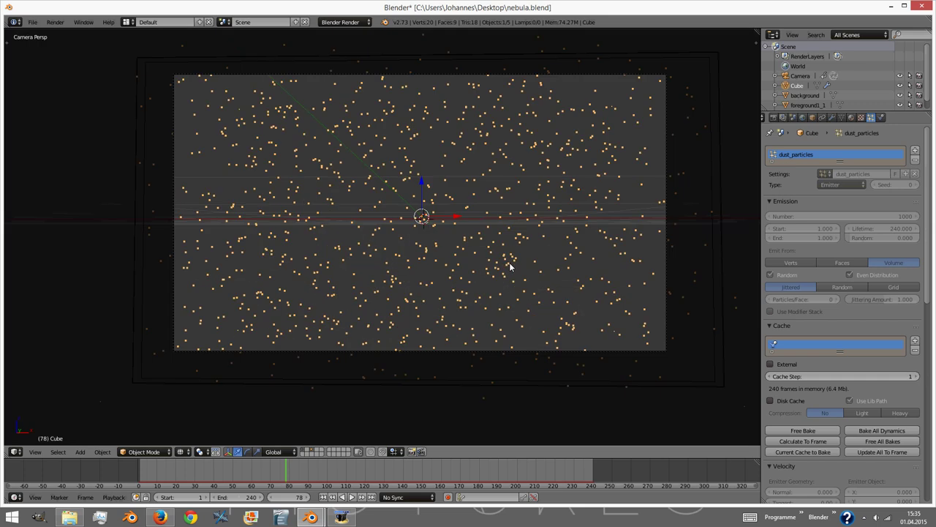
- Render the current frame from the camera to check the dust particles
key("F12")
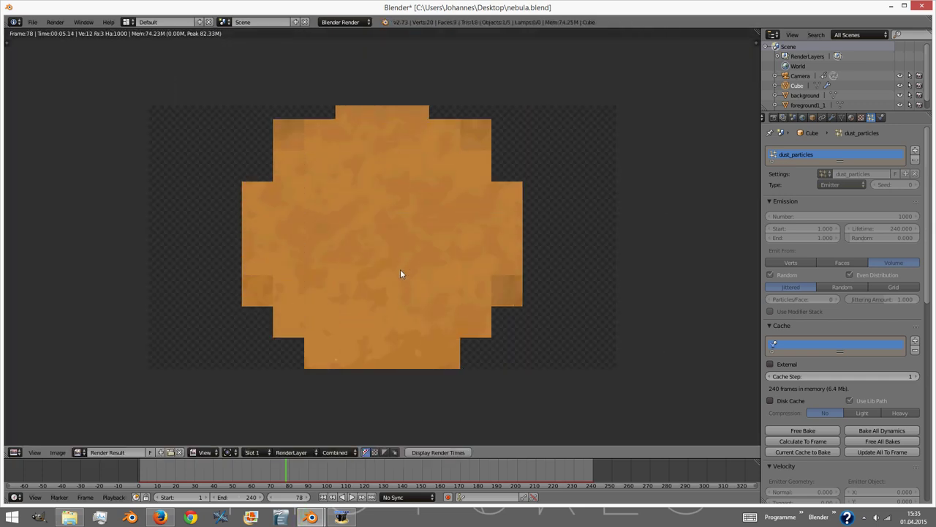
key("Escape")
- Free all bakes so the dust particle number can be set to 250, and test-render the frame again
left_click(872, 441)
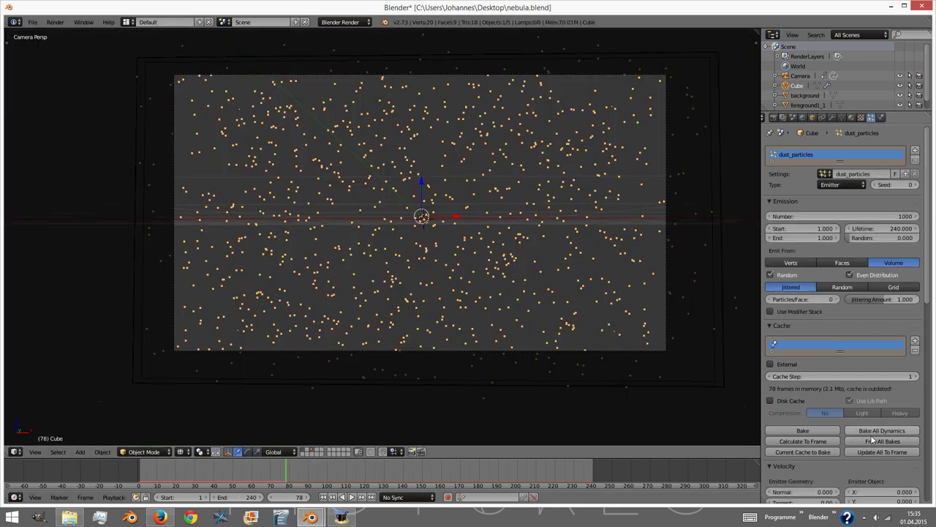
left_click(871, 216)
type("250")
key("Return")
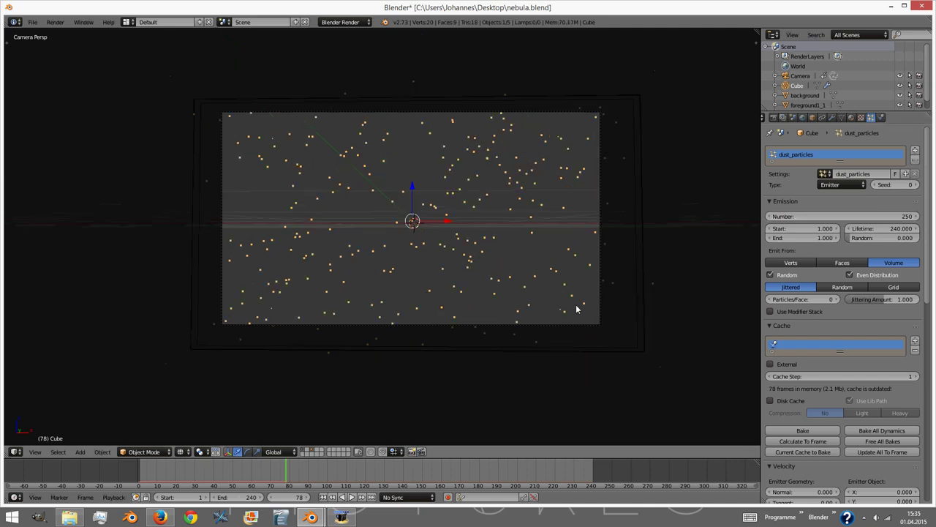
key("F12")
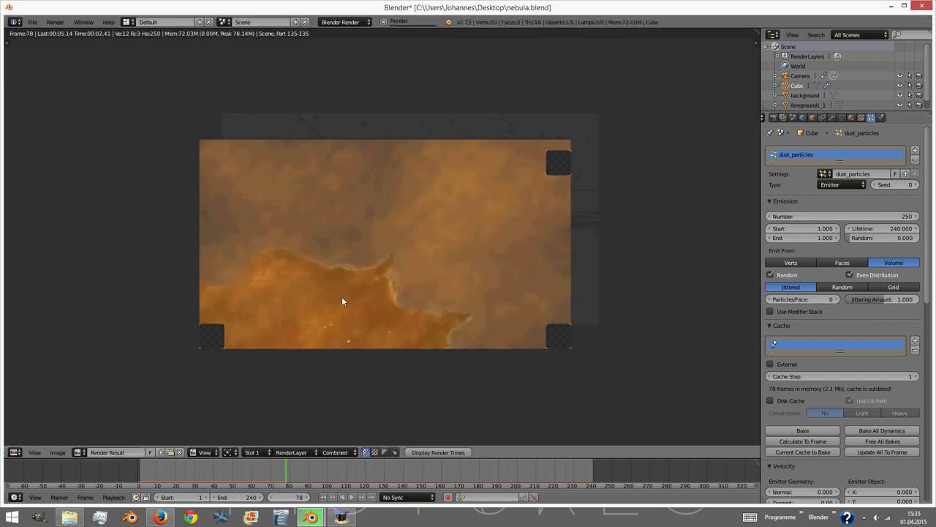
key("Escape")
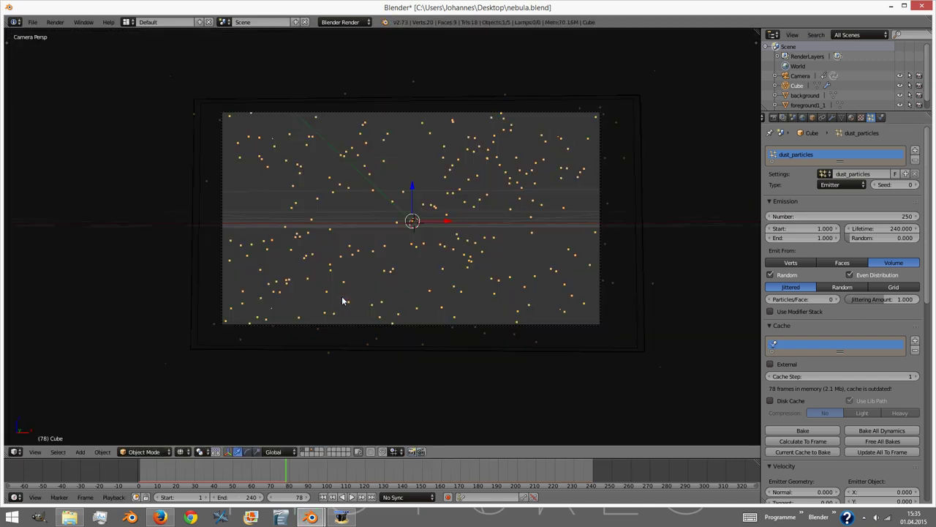
- Duplicate the particle cube in place and move the copy to the fourth layer
middle_click_drag(377, 315, 452, 336)
scroll(458, 313, "down", 3)
key("shift+d")
right_click(452, 337)
key("x")
left_click(461, 348)
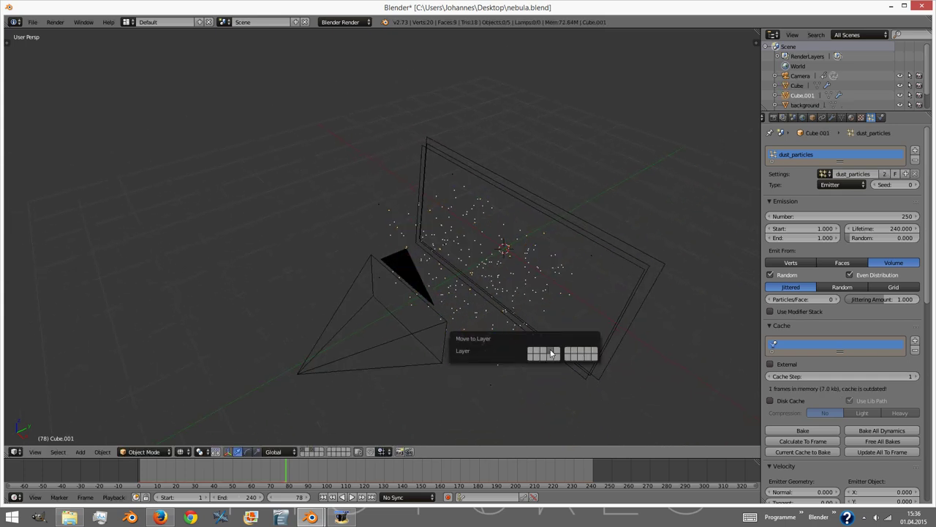
- Show only the fourth layer and save the scene, overwriting nebula.blend
left_click(317, 452)
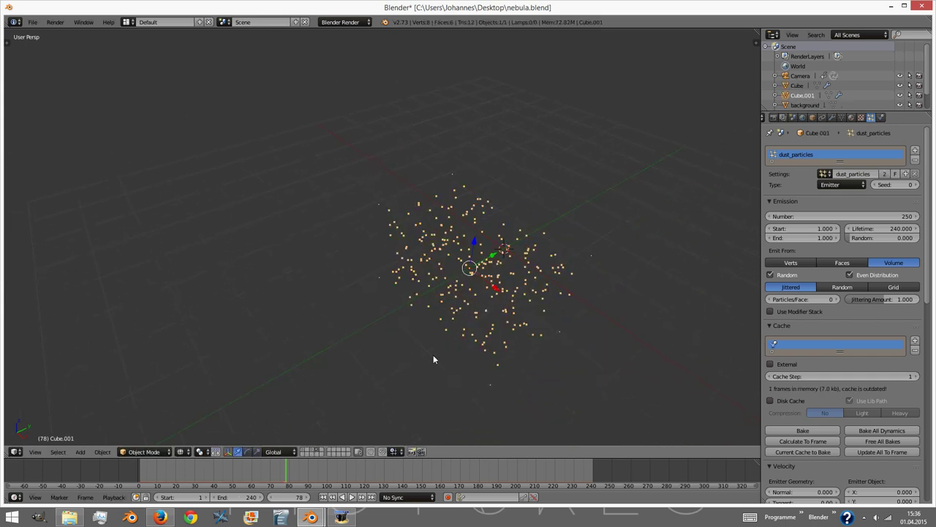
key("ctrl+s")
left_click(473, 291)
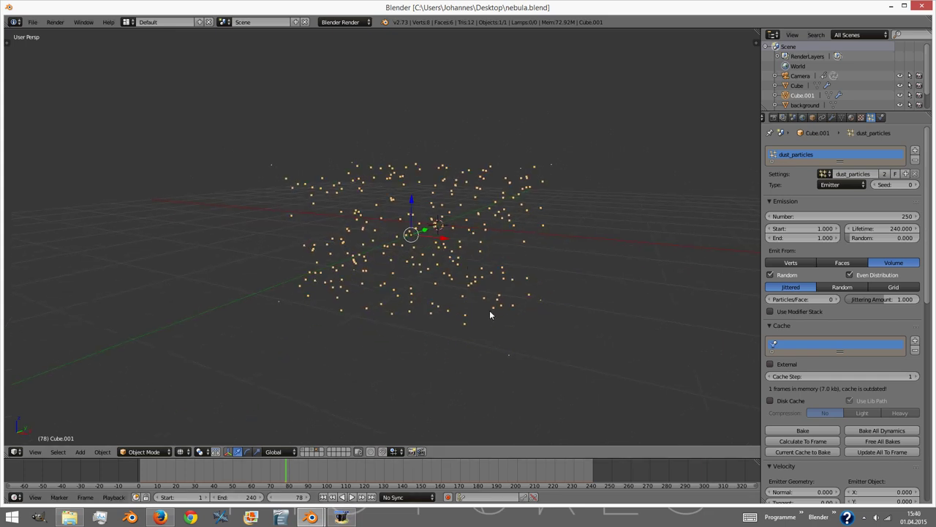
- Make the duplicated cube's particle settings single-user and rename its particle system to stardust
left_click(885, 174)
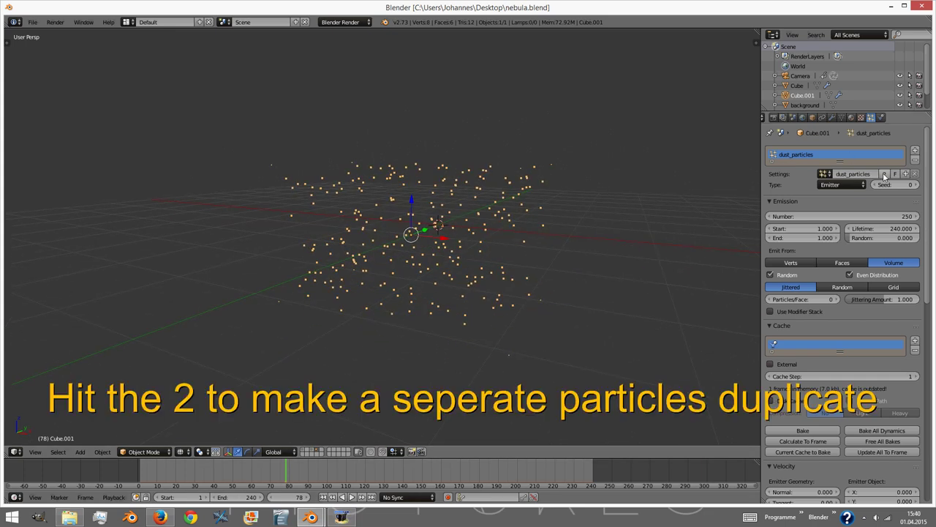
double_click(806, 155)
type("stardust")
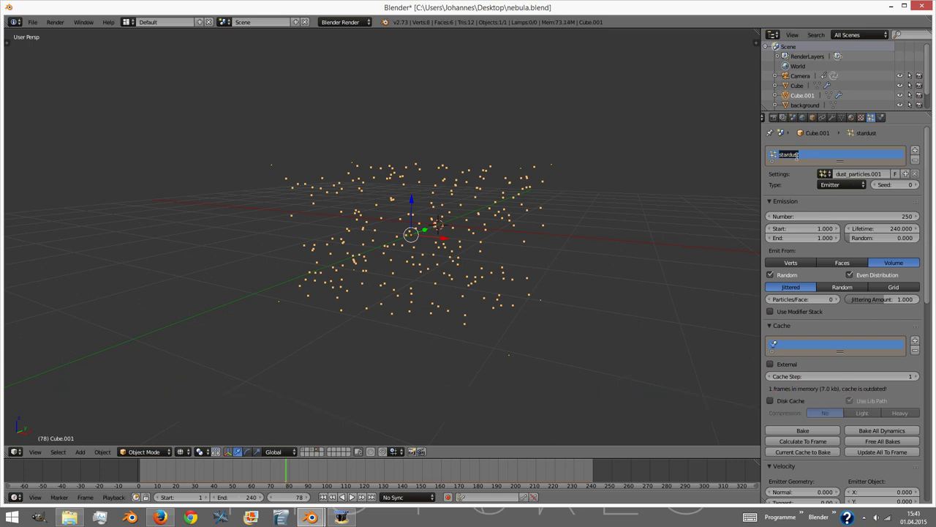
- Name the duplicated cube's particle settings stardust and set the emission number to 32
key("ctrl+c")
key("ctrl+v")
left_click(821, 216)
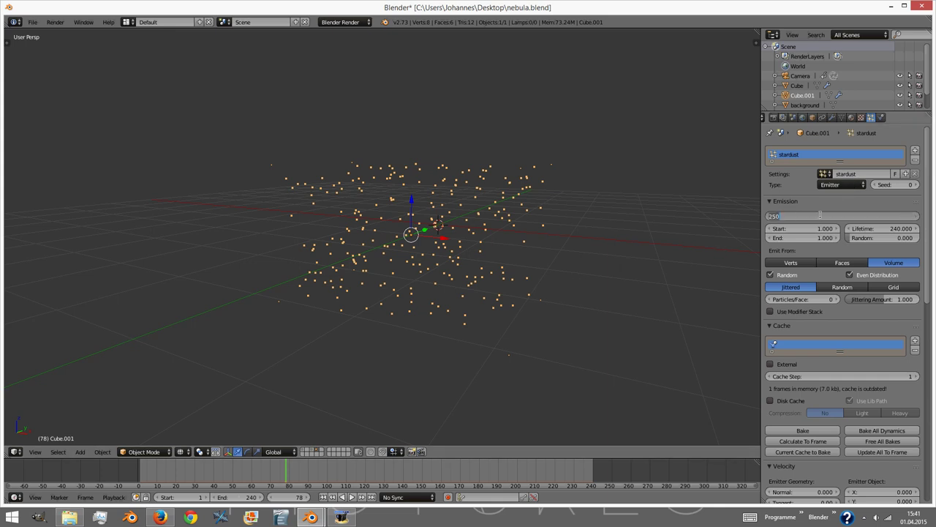
type("32")
key("Return")
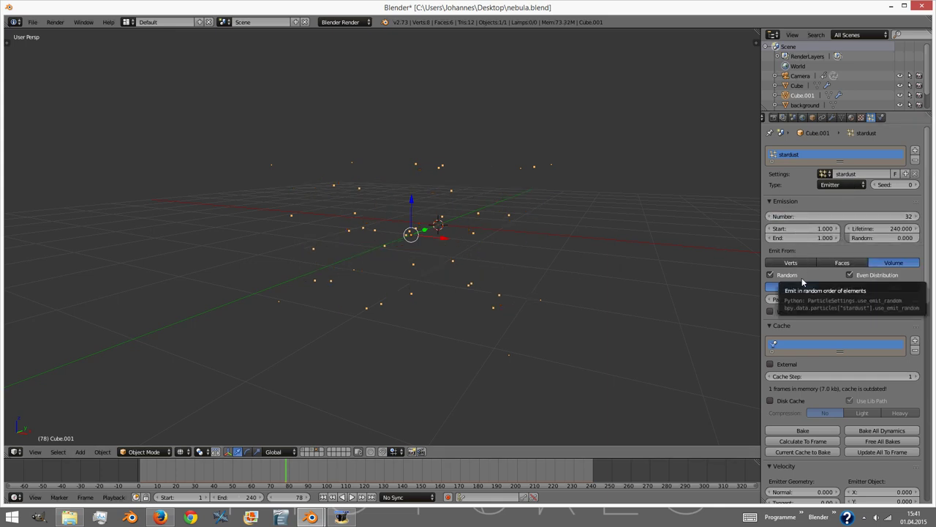
- Remove the duplicated cube's inherited material and give it a new material named stardust
scroll(827, 341, "down", 12)
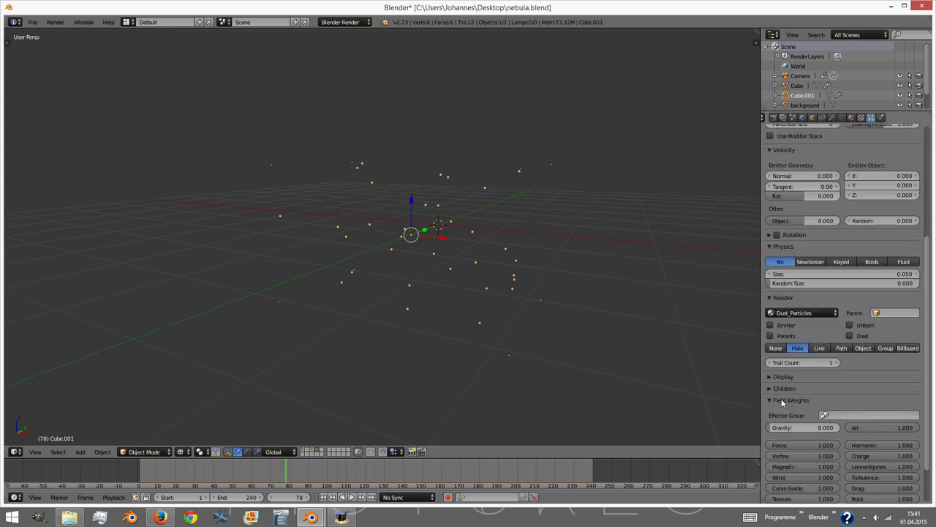
left_click(852, 118)
left_click(923, 159)
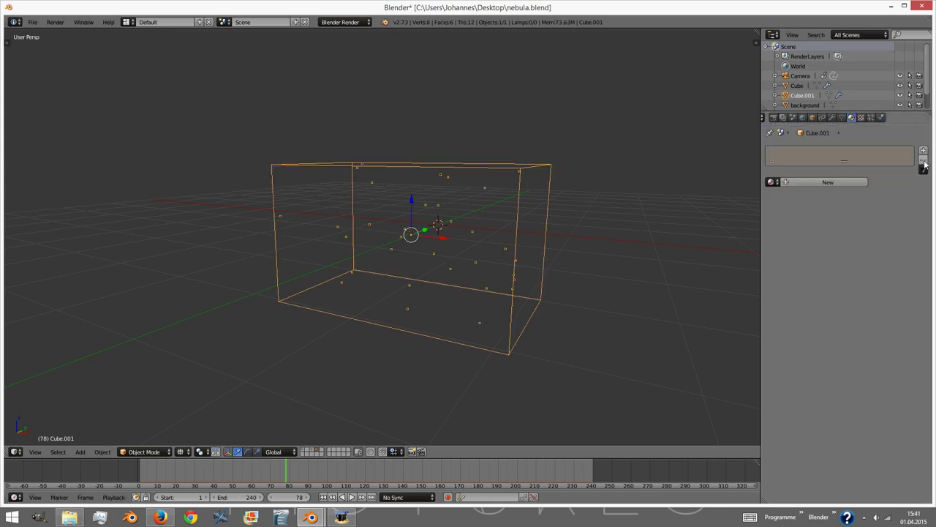
left_click(801, 182)
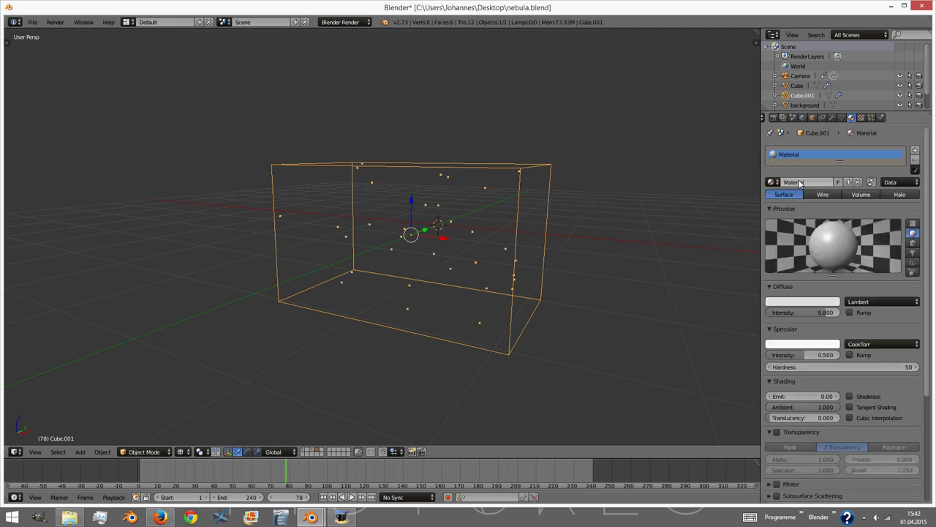
left_click(801, 184)
key("BackSpace")
type("stardust")
key("Return")
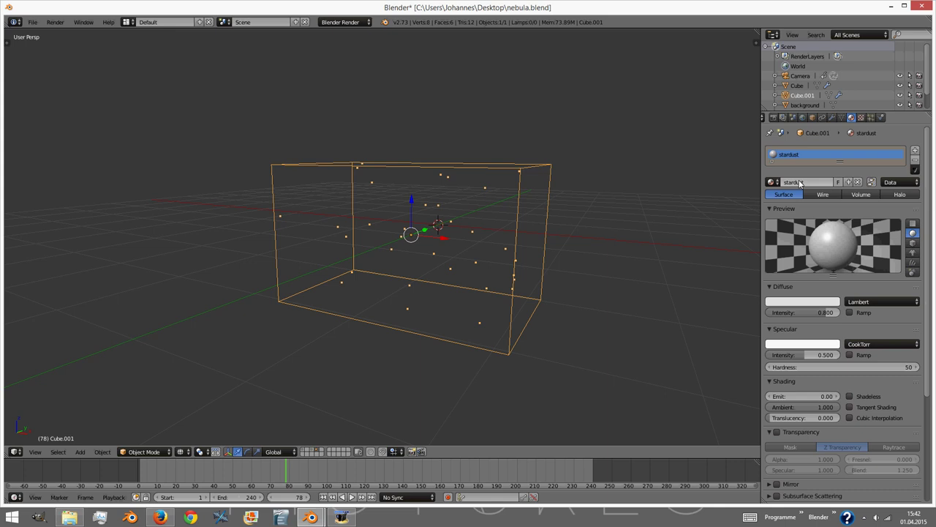
- Make the stardust material a Halo with an alpha of 0.72 and a size of 0.012
left_click(907, 194)
left_click(803, 301)
type(".72")
key("Return")
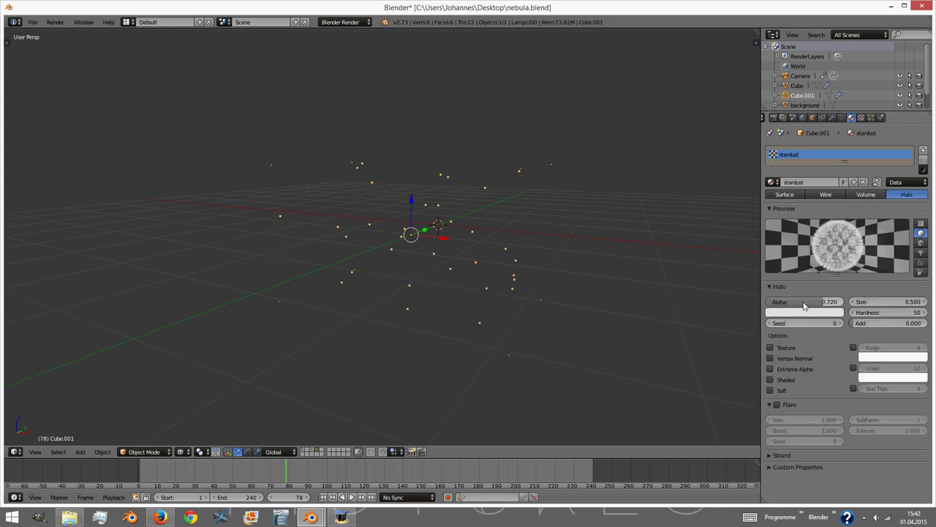
left_click(887, 301)
type("0.012")
key("Return")
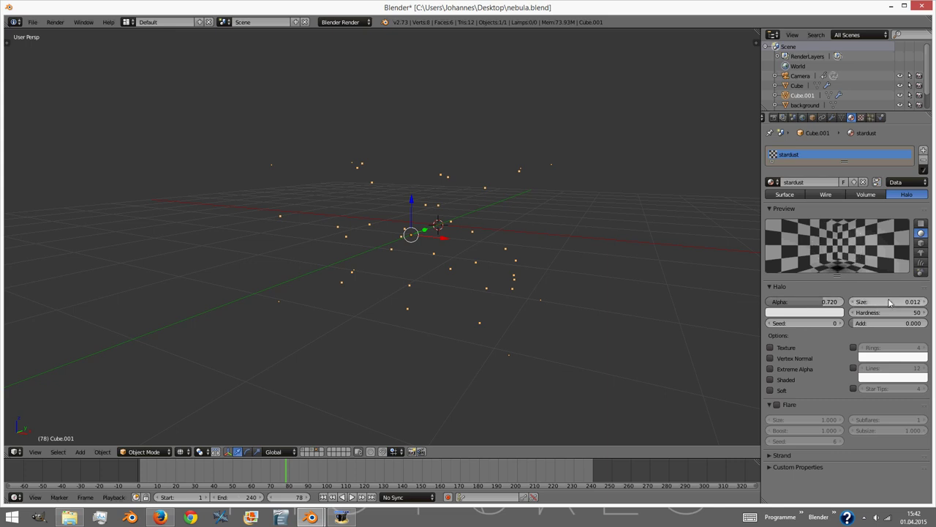
- Give the stardust halo a light tan colour, a hardness of 127 and an Add value of 1.000
left_click(803, 313)
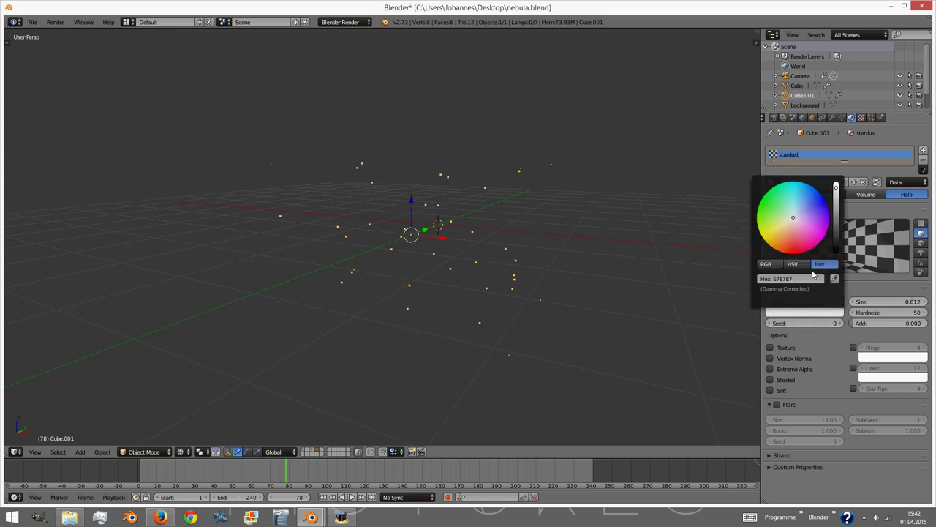
left_click(787, 279)
key("BackSpace")
key("Return")
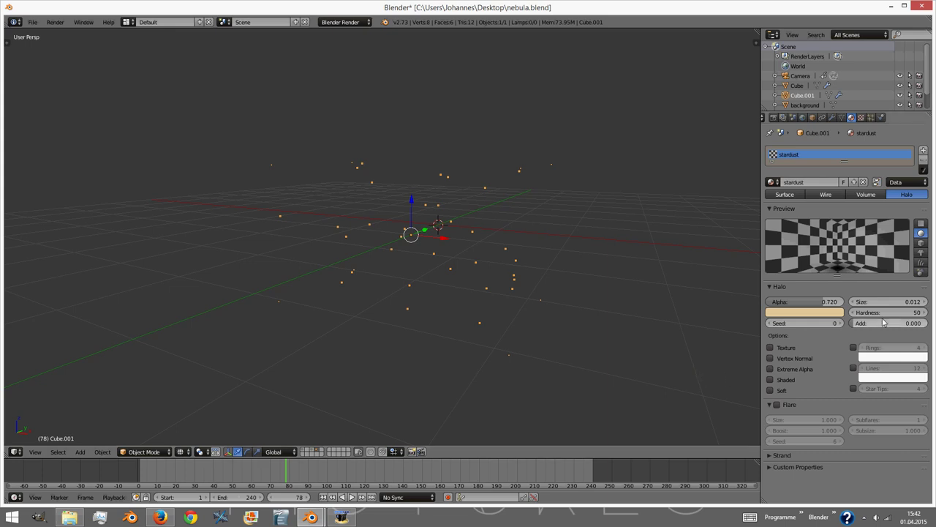
left_click(879, 312)
key("Return")
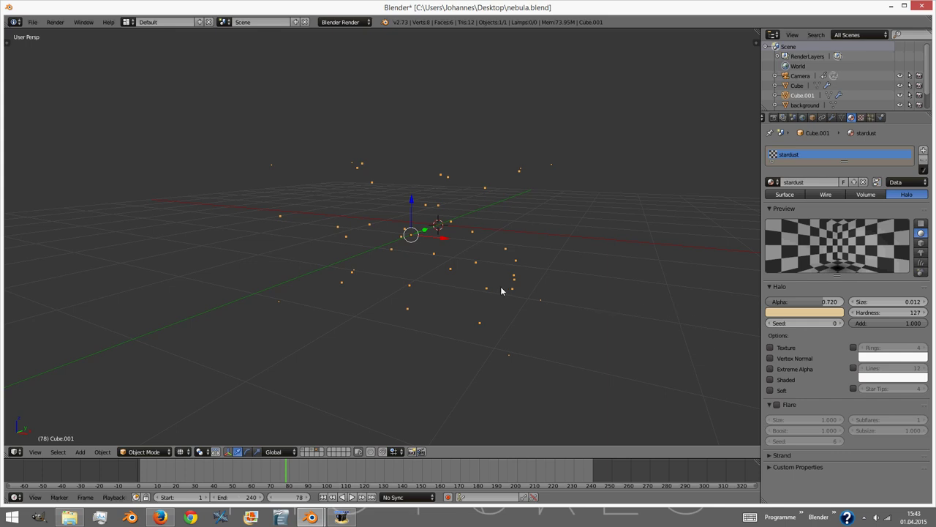
- Test-render the stardust from the camera, inspect it, and save the scene over nebula.blend
key("KP_0")
key("F12")
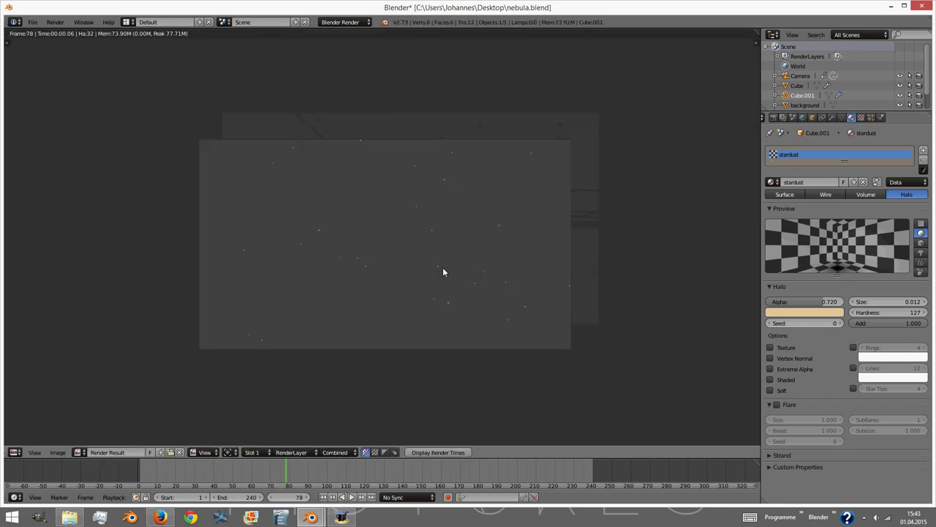
scroll(364, 272, "up", 3)
scroll(364, 272, "down", 2)
key("Escape")
middle_click_drag(487, 259, 472, 273)
key("ctrl+s")
left_click(441, 303)
- Add a Blend texture to the stardust material with a colour ramp and Spherical progression
left_click(861, 117)
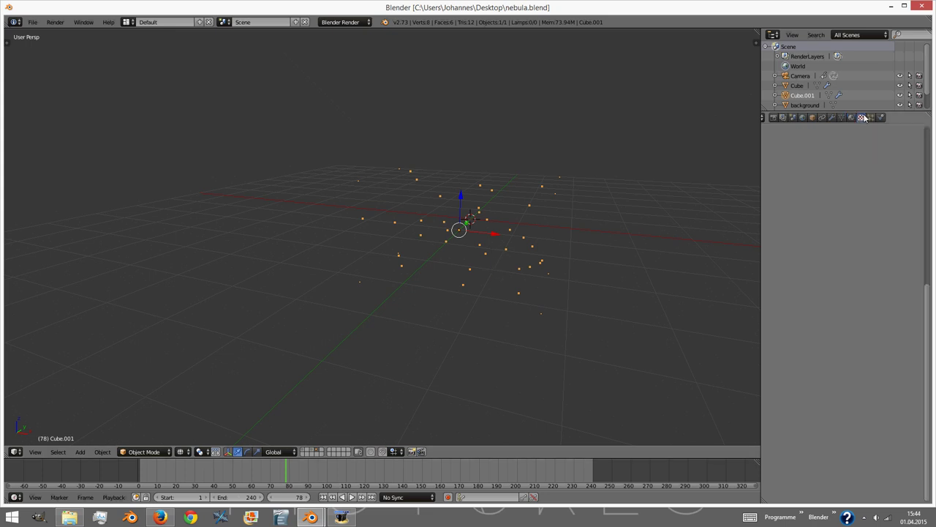
left_click(861, 217)
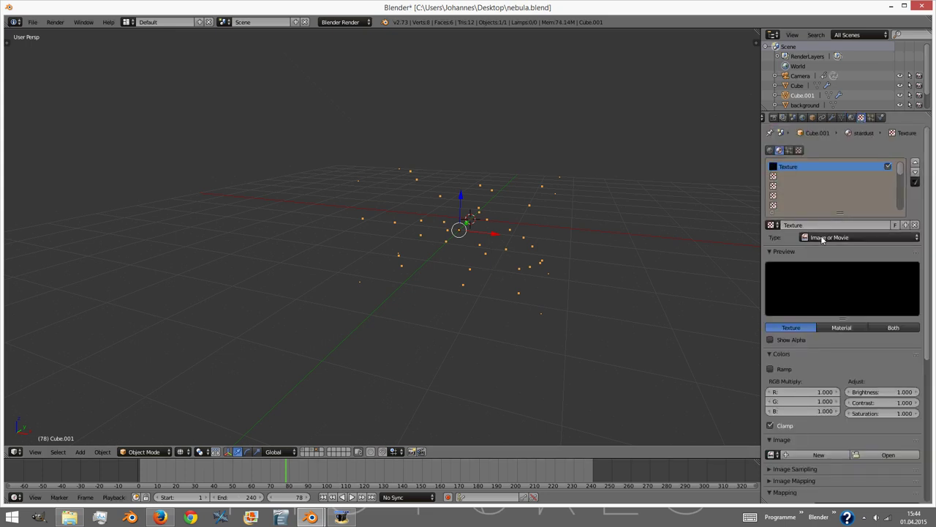
left_click(822, 235)
left_click(823, 216)
left_click(772, 369)
scroll(869, 372, "down", 3)
left_click(841, 417)
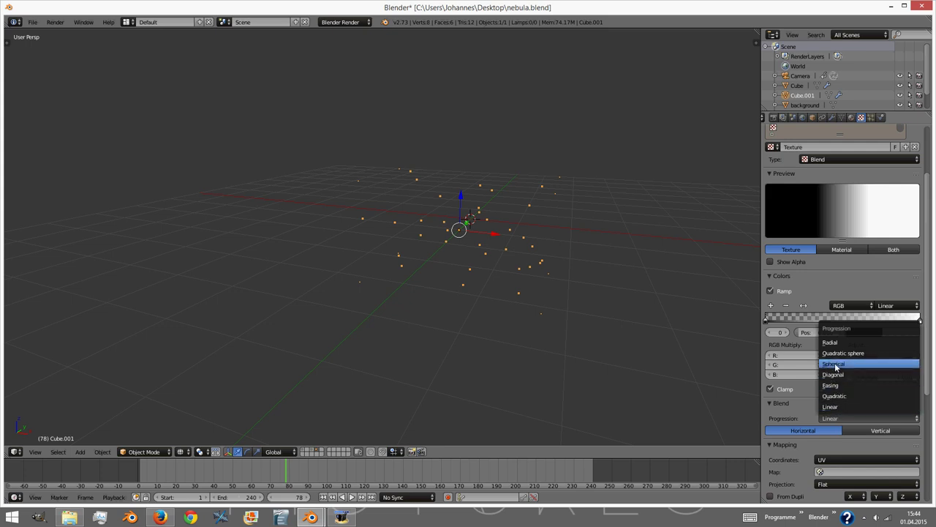
left_click(832, 363)
- Test-render the stardust and enable the Texture option for its halo material
key("F12")
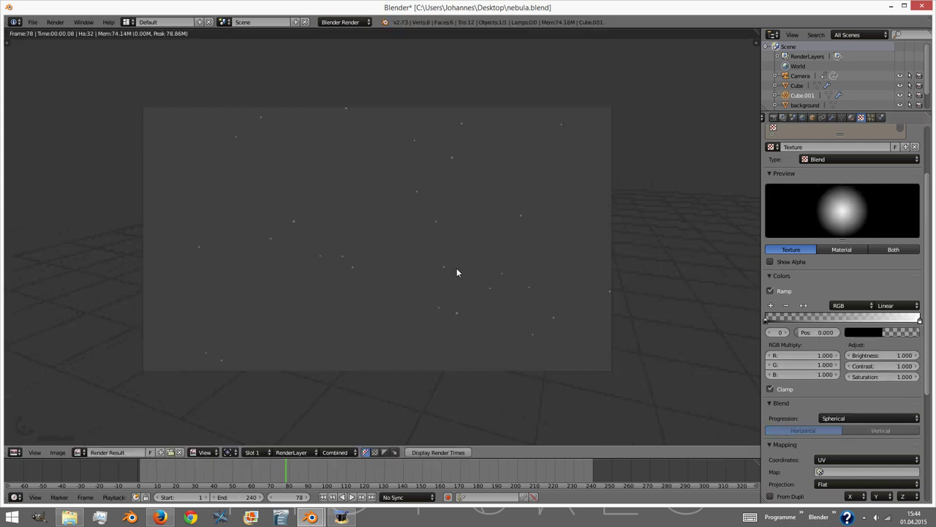
left_click(851, 117)
left_click(770, 347)
scroll(505, 298, "up", 4)
scroll(505, 299, "down", 3)
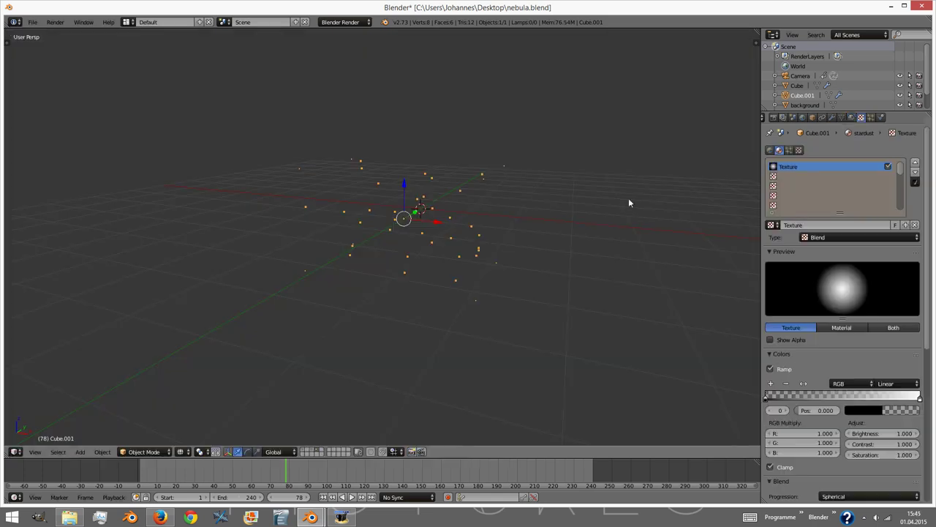
left_click(850, 117)
left_click(861, 117)
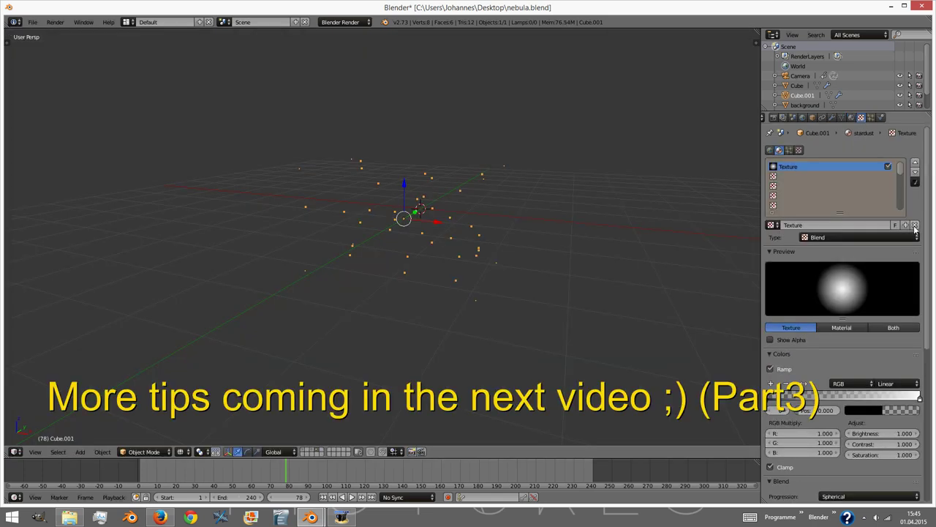
left_click(851, 117)
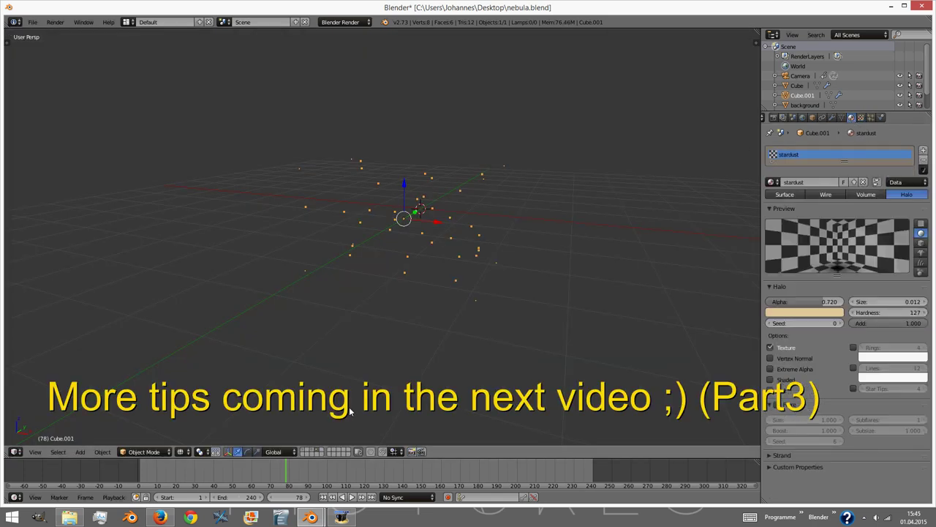
- Show the image-plane and particle layers together with Texture viewport shading and select the foreground plane
left_click(306, 450)
middle_click_drag(512, 236, 465, 232)
left_click(183, 452)
left_click(199, 408)
right_click(405, 270)
middle_click_drag(404, 269, 406, 211)
middle_click_drag(474, 257, 522, 266)
right_click(436, 256, "shift")
key("h")
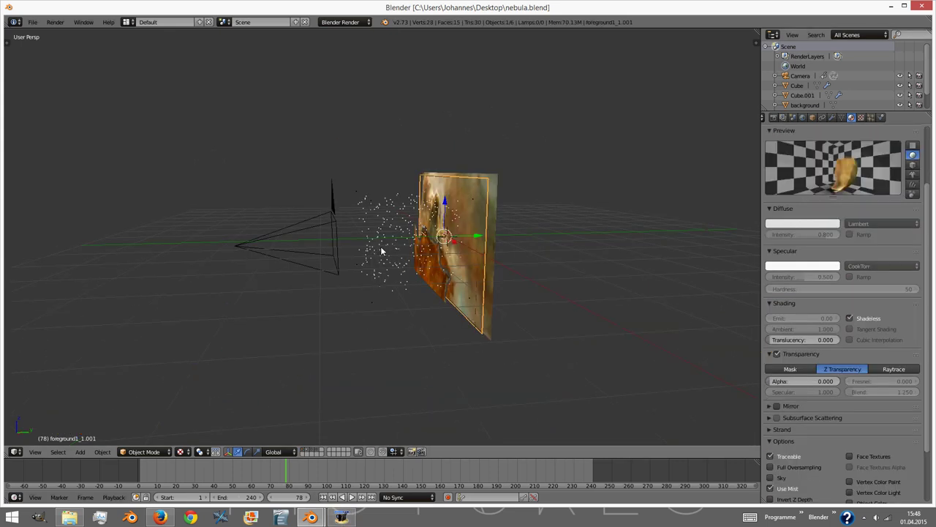
- Render the complete scene from the camera view and inspect the particles over the nebula planes
middle_click_drag(382, 251, 443, 253)
key("KP_0")
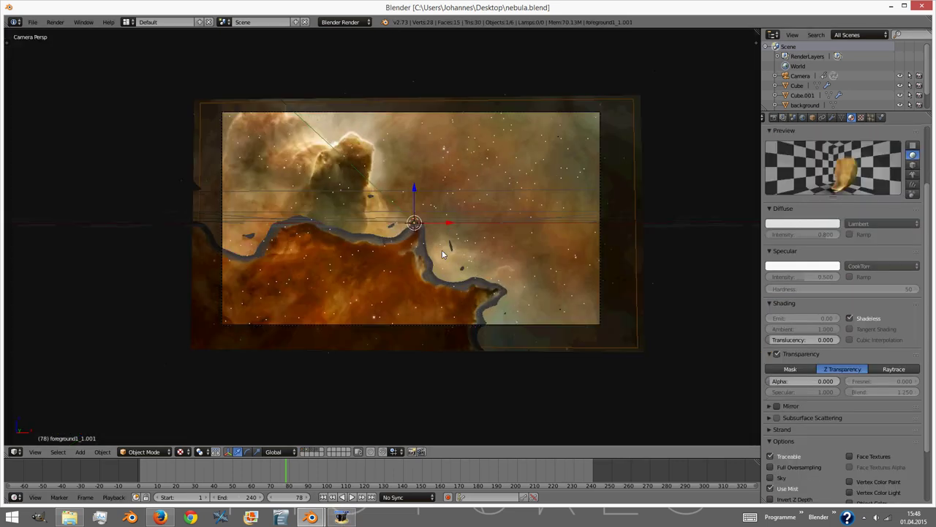
key("F12")
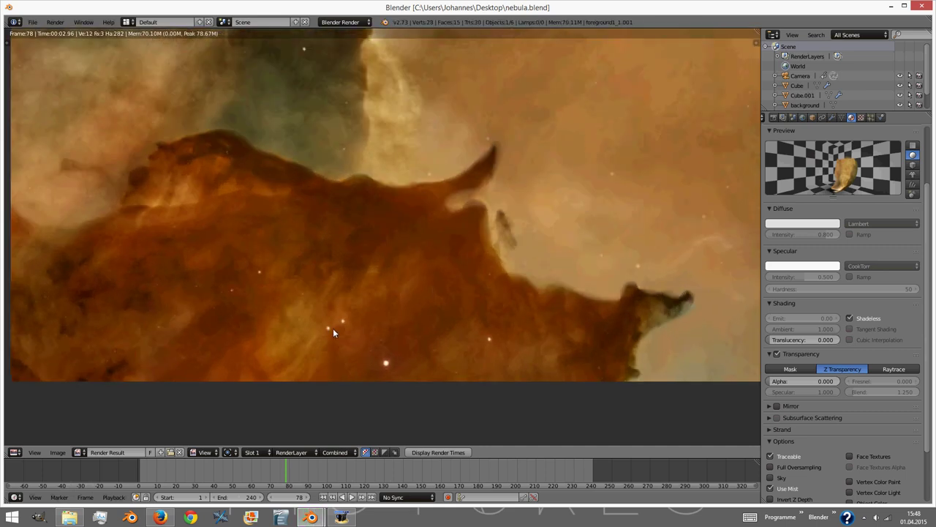
scroll(444, 262, "down", 3)
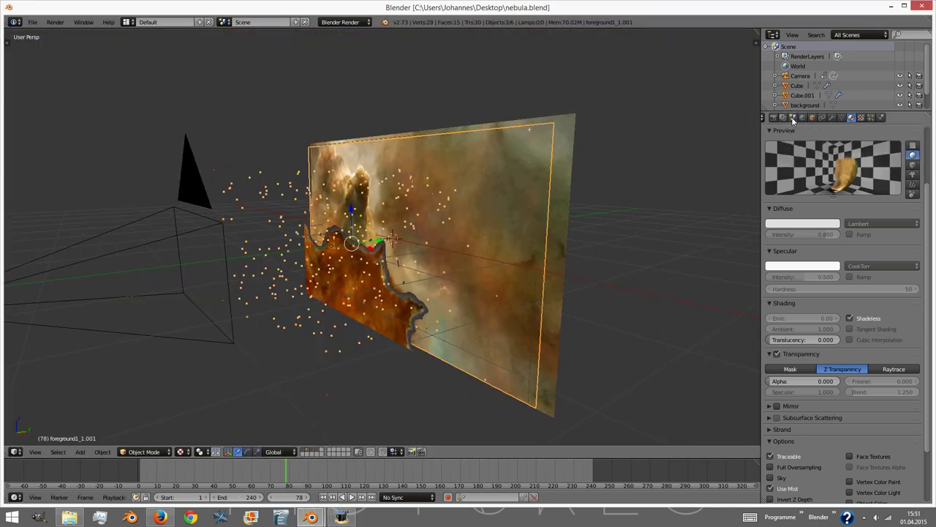
- Add three more render layers to the scene
left_click(784, 118)
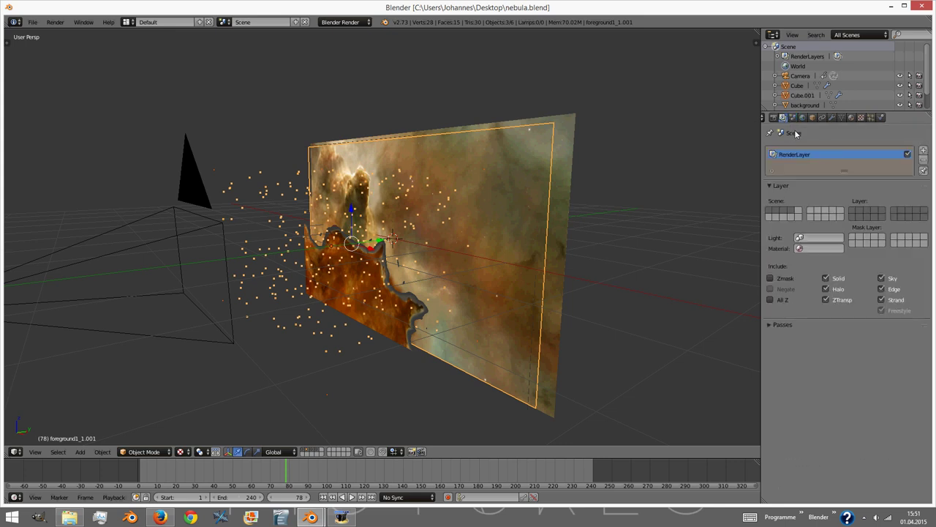
left_click(923, 151)
left_click(923, 151)
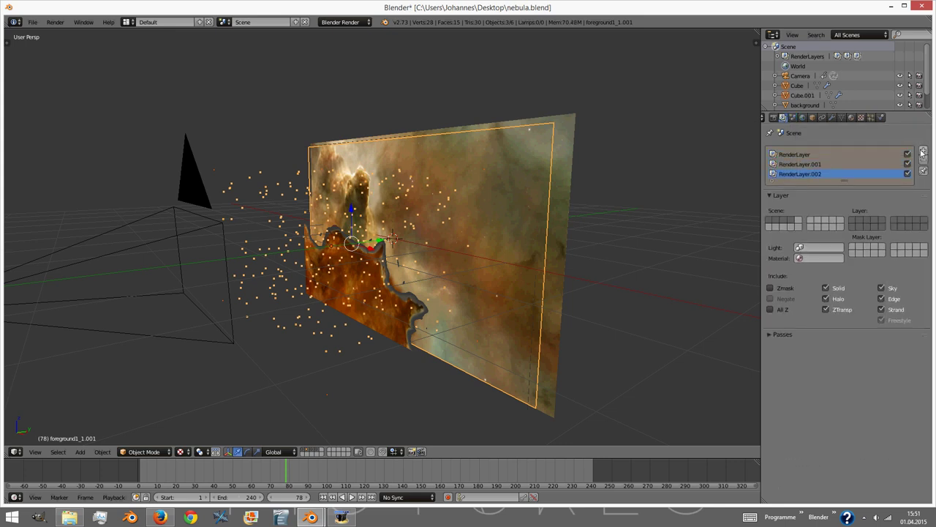
left_click(924, 151)
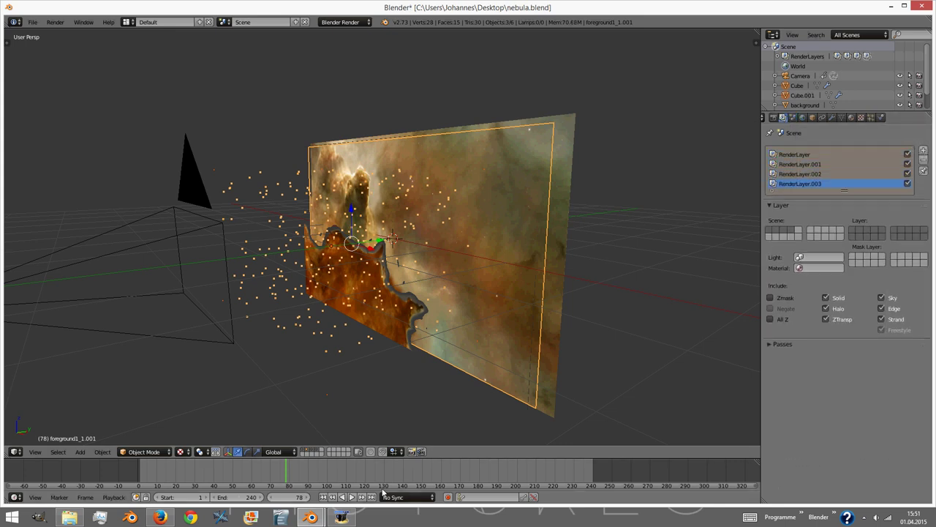
- Rename the four render layers Background, Foreground, Dust and Stardust
double_click(797, 155)
type("Background")
double_click(799, 164)
type("Foreground")
double_click(800, 174)
type("Dust")
key("Return")
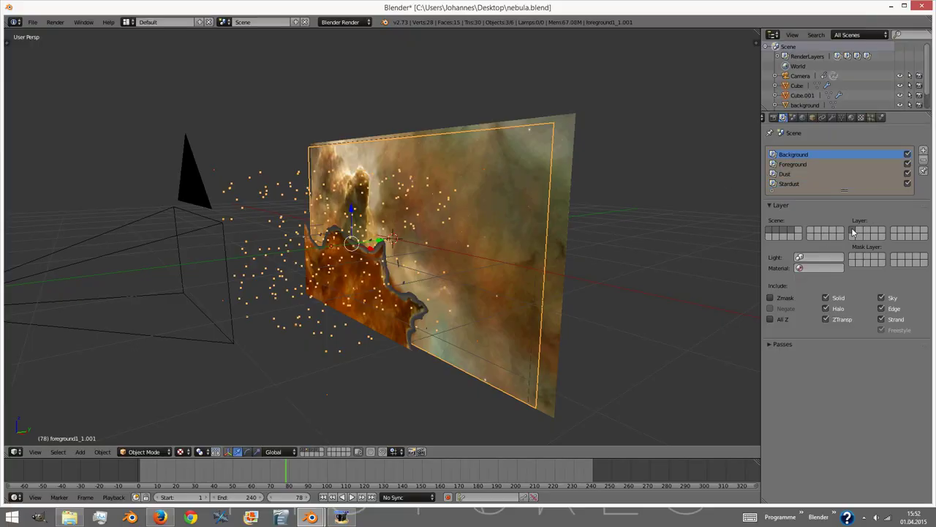
- Assign scene layers 1 to 4 to the Background, Foreground, Dust and Stardust render layers respectively, and exclude Sky from Stardust
left_click(803, 165)
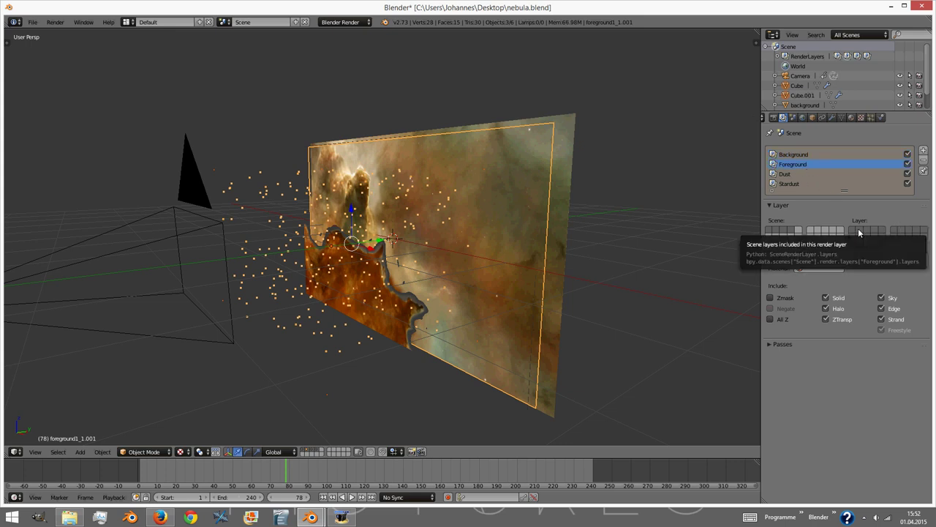
left_click(805, 174)
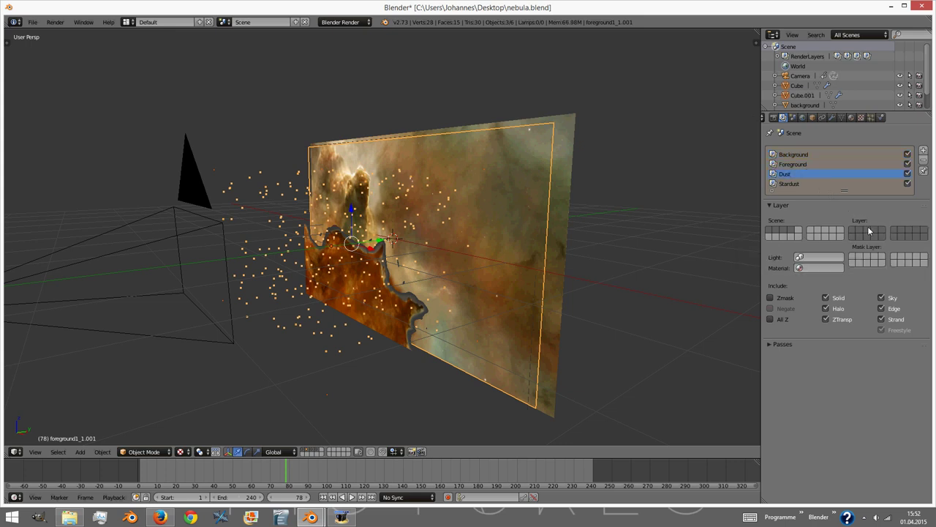
left_click(798, 184)
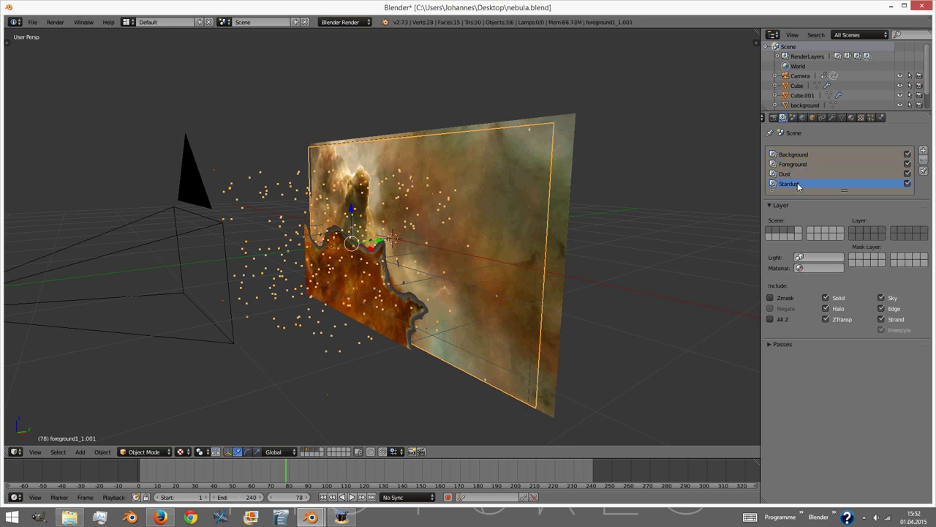
left_click(874, 227)
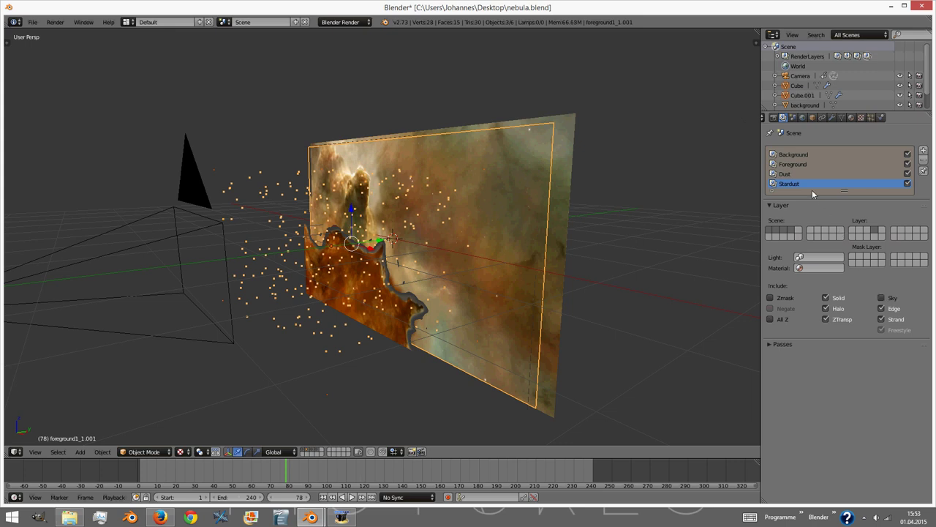
left_click(881, 299)
- Set the render's alpha mode to Transparent and render the current frame
left_click(774, 118)
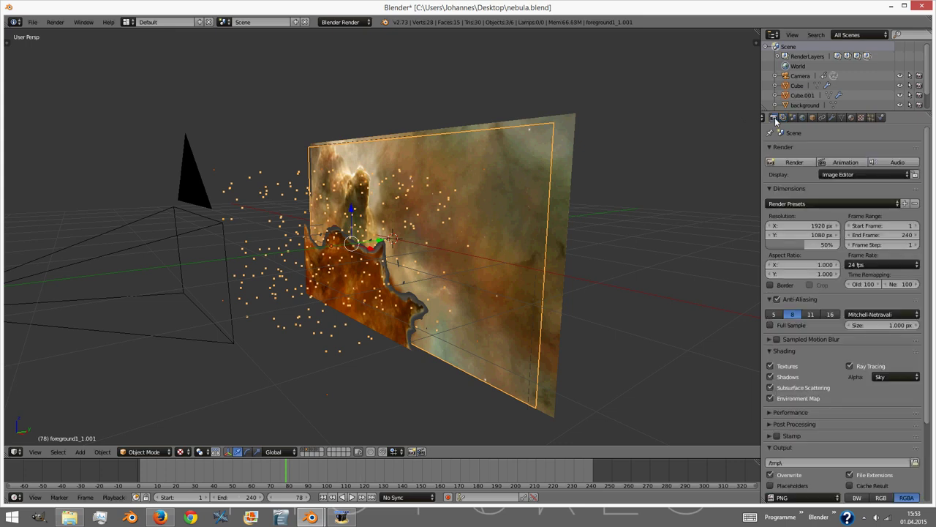
scroll(851, 301, "down", 2)
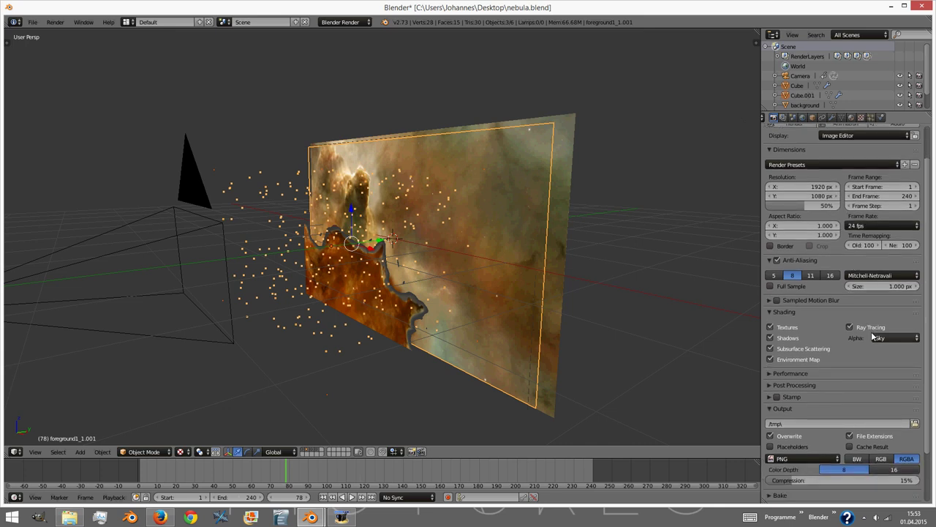
left_click(879, 338)
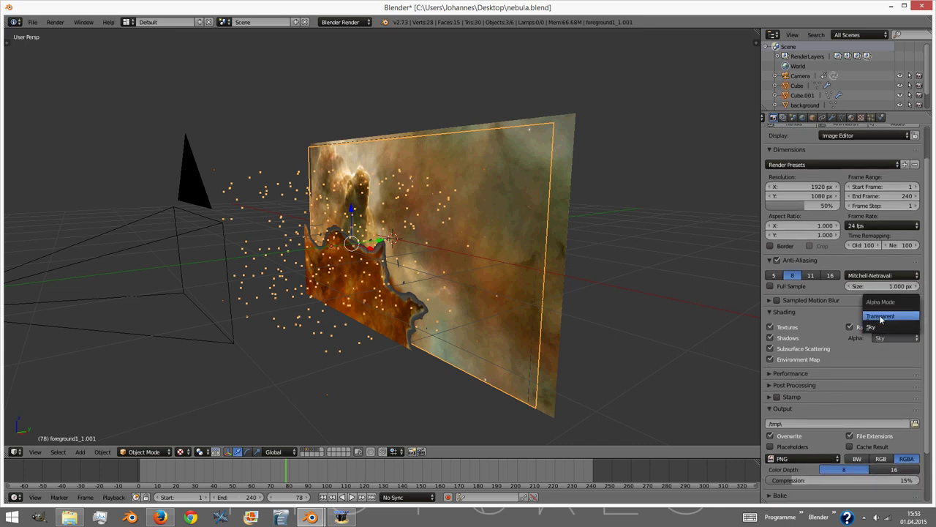
left_click(881, 317)
key("F12")
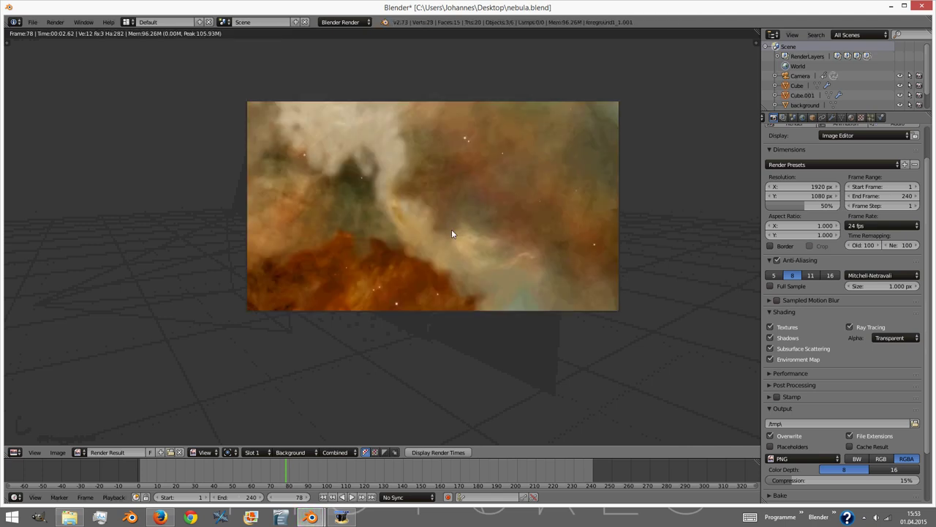
- Close the render view, switch to the Compositing screen layout, and enable Use Nodes with the Backdrop
key("Escape")
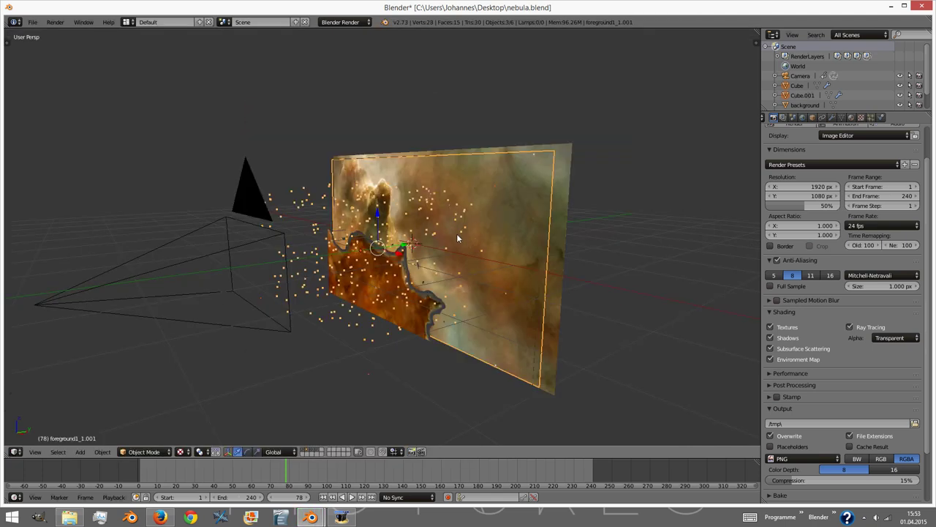
middle_click_drag(487, 253, 528, 266)
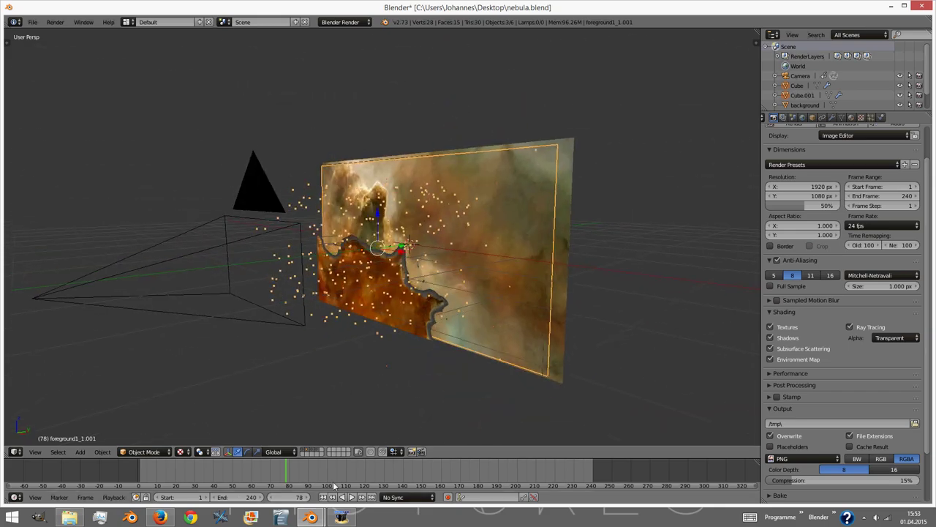
left_click(15, 451)
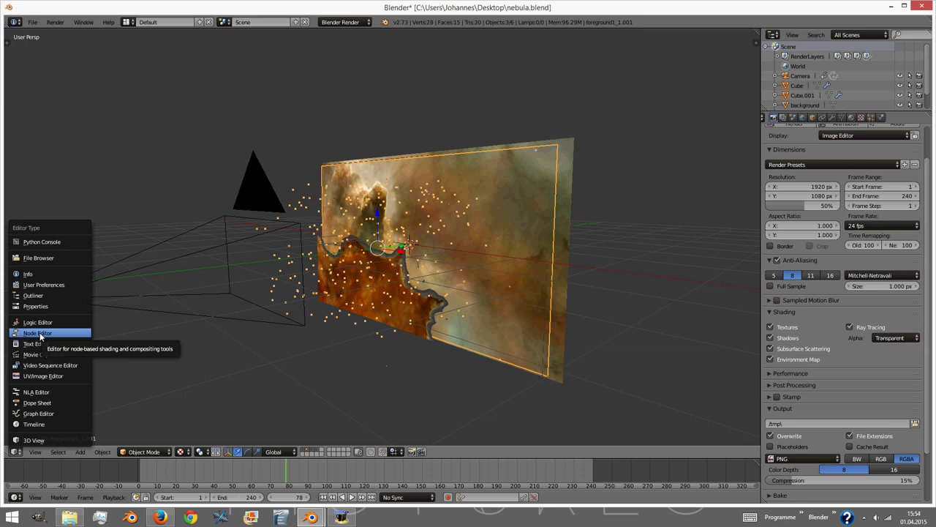
left_click(126, 22)
left_click(144, 56)
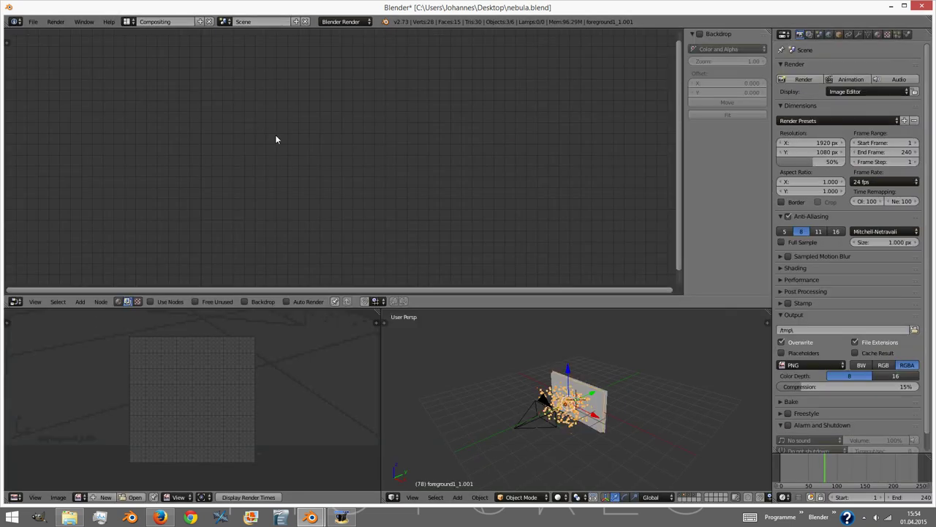
left_click(152, 301)
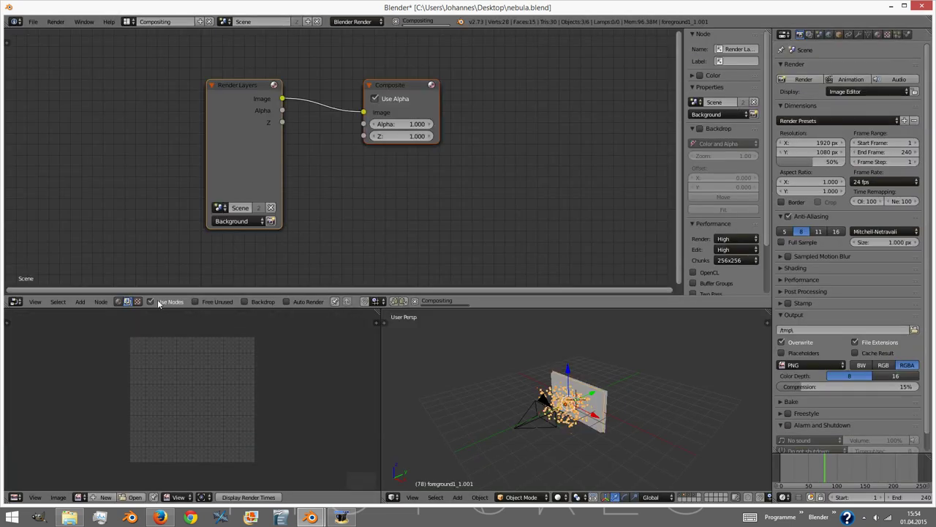
left_click(245, 302)
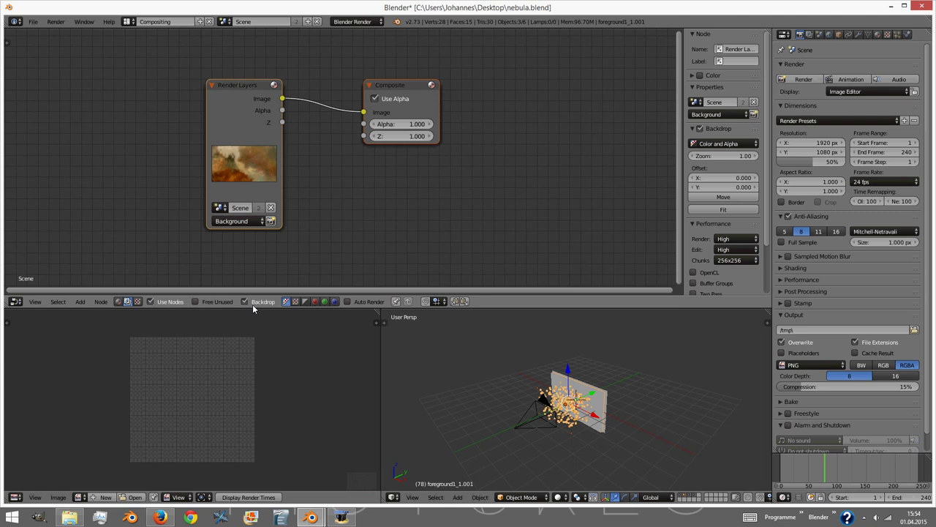
- Render the current frame and move the Render Layers node farther away from the Composite node
scroll(525, 235, "down", 2)
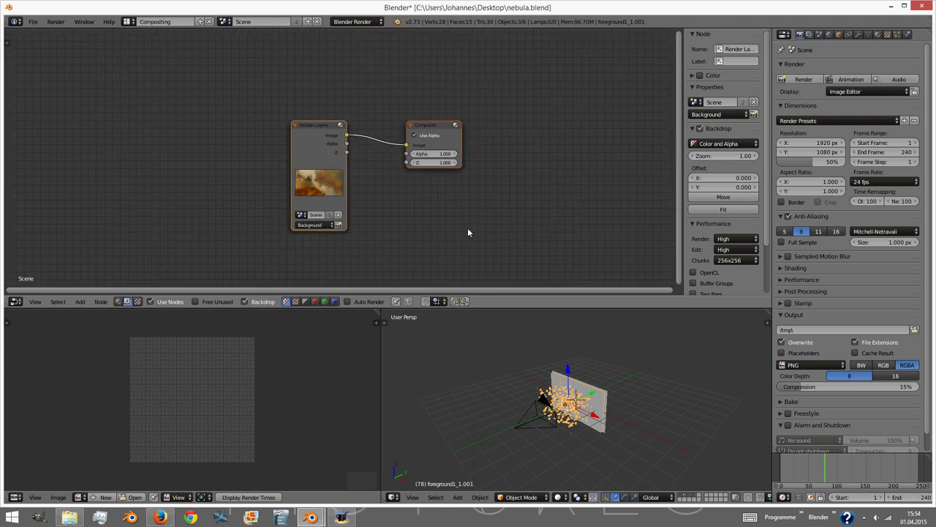
key("F12")
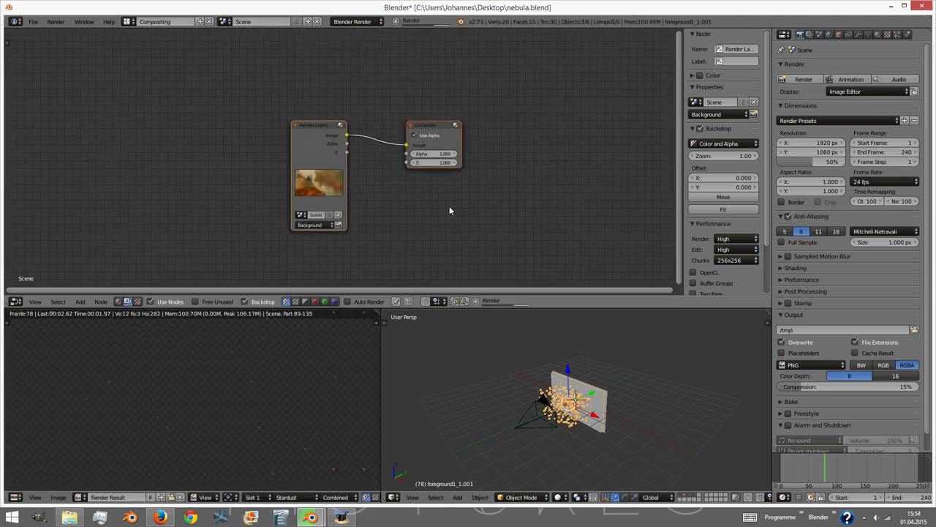
scroll(449, 211, "down", 1)
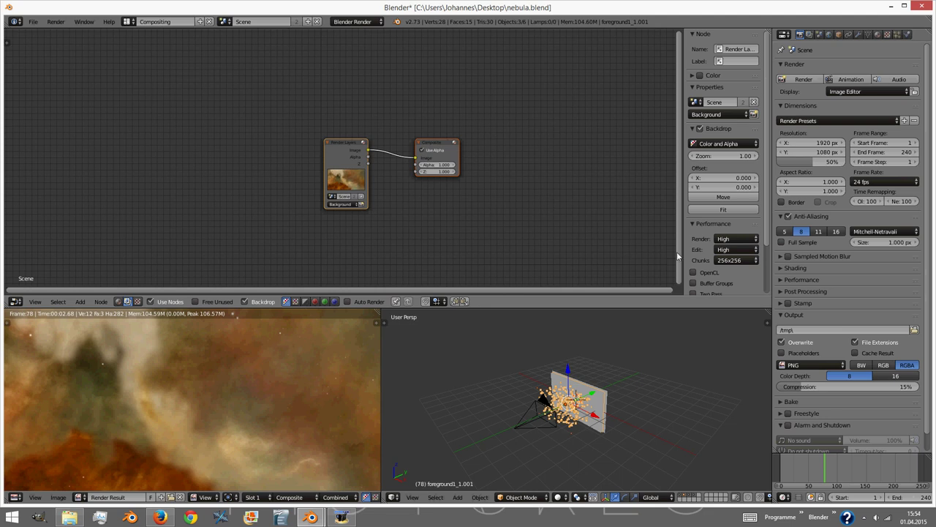
left_click_drag(336, 164, 210, 171)
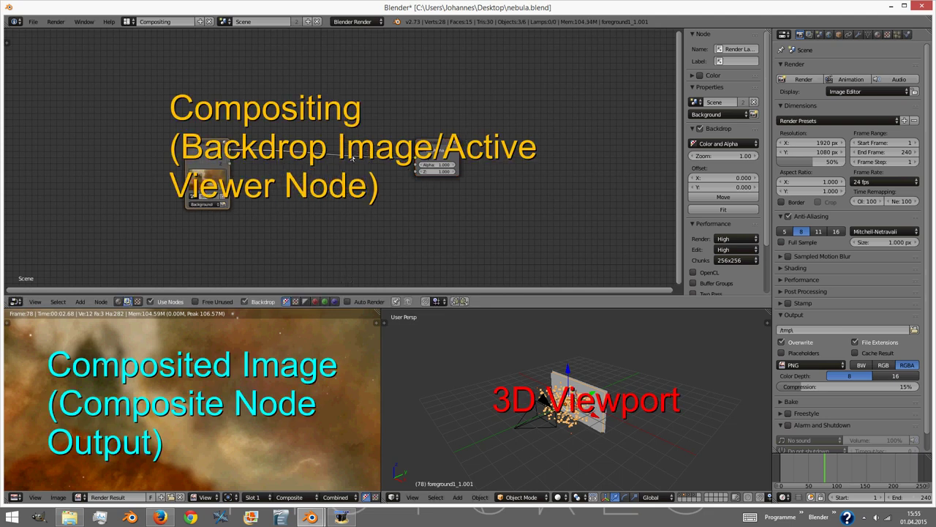
- Add a Viewer node above the Composite node and feed it the Render Layers image
key("shift+a")
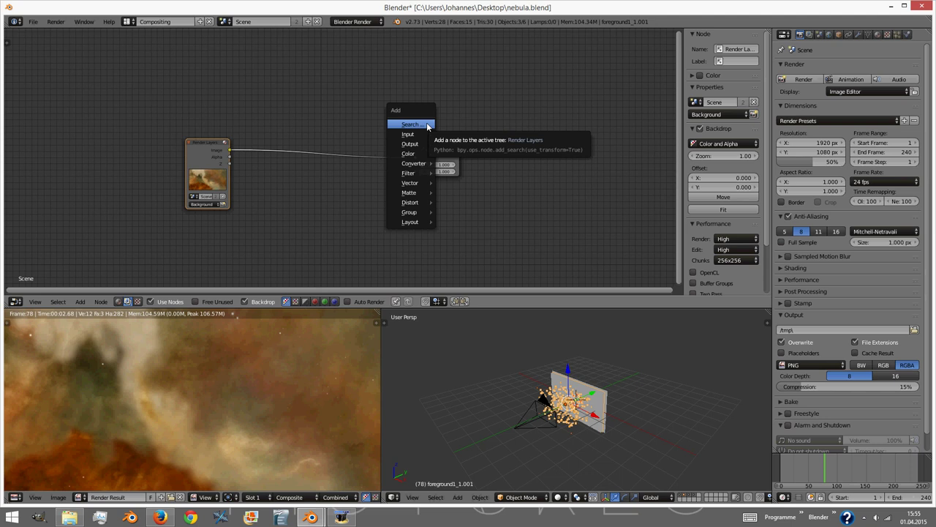
left_click(427, 124)
type("vi")
left_click(441, 145)
left_click(436, 120)
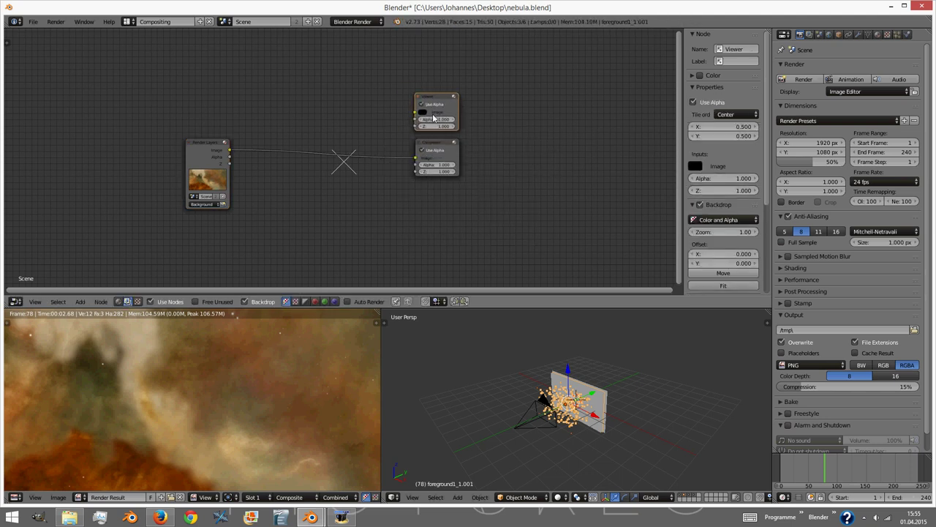
left_click(207, 161, "ctrl+shift")
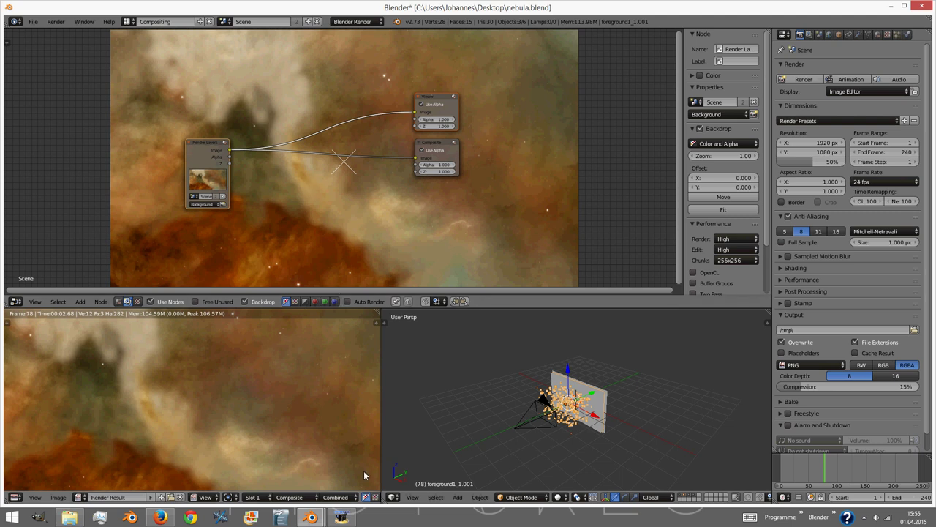
- Cut the link into the Viewer node and reconnect it manually from the Render Layers image output
left_click_drag(230, 150, 374, 144)
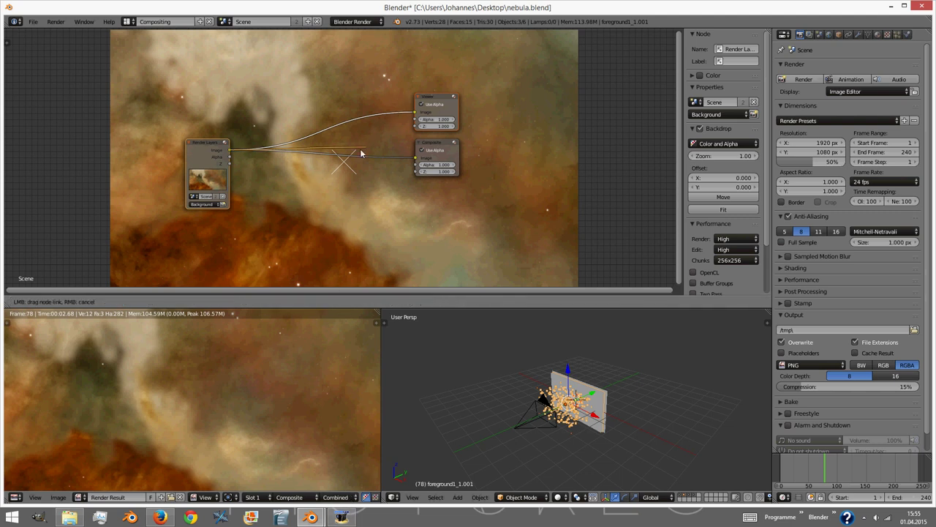
left_click_drag(414, 113, 414, 114)
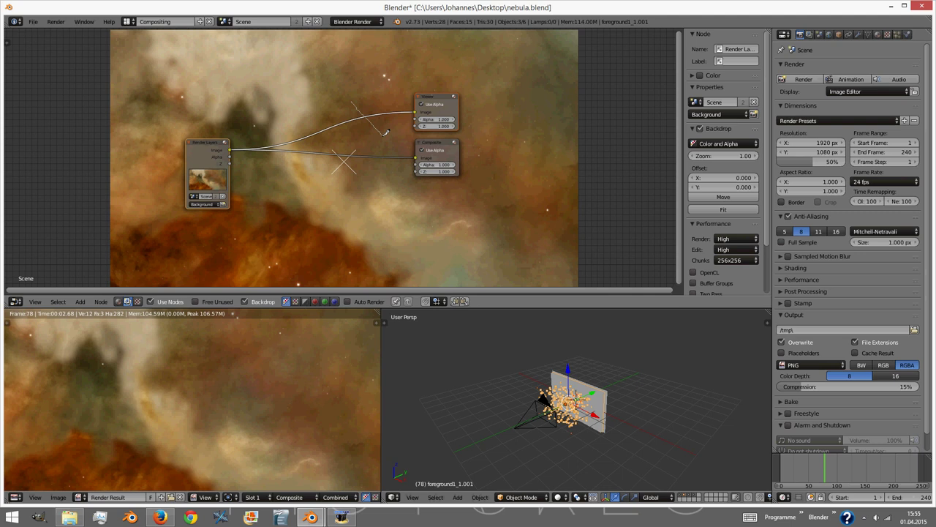
right_click_drag(387, 132, 386, 133, "ctrl")
left_click_drag(230, 150, 325, 139)
left_click_drag(413, 114, 413, 113)
- Zoom the compositor backdrop out and back in to a zoom of 1.00
scroll(373, 210, "down", 1)
key("v")
key("v")
key("v")
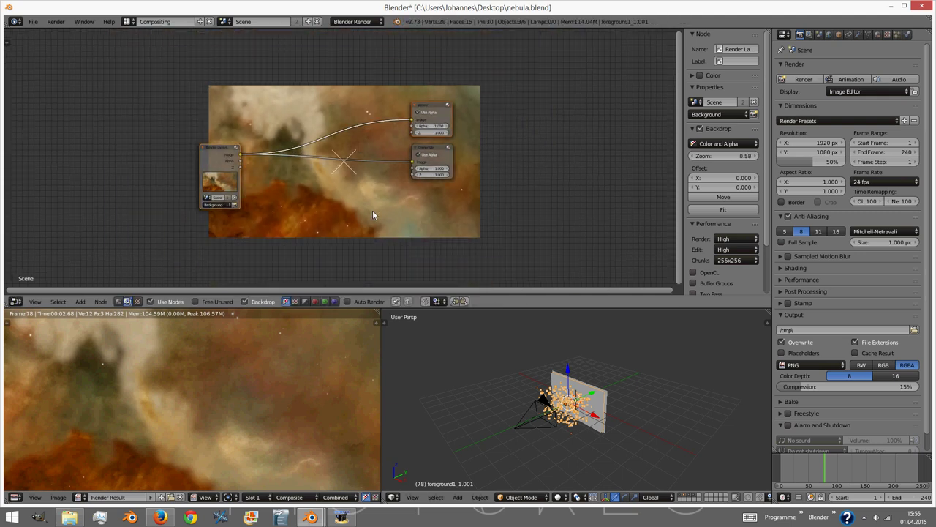
key("alt+v")
key("alt+v")
key("alt+v")
scroll(738, 222, "down", 2)
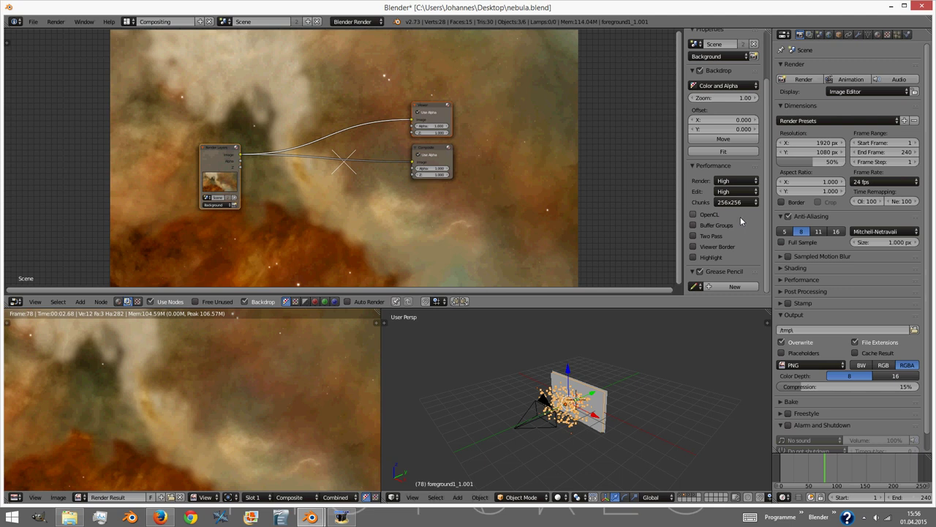
- Duplicate the Render Layers node until four of them are stacked in a vertical column
scroll(230, 195, "down", 1)
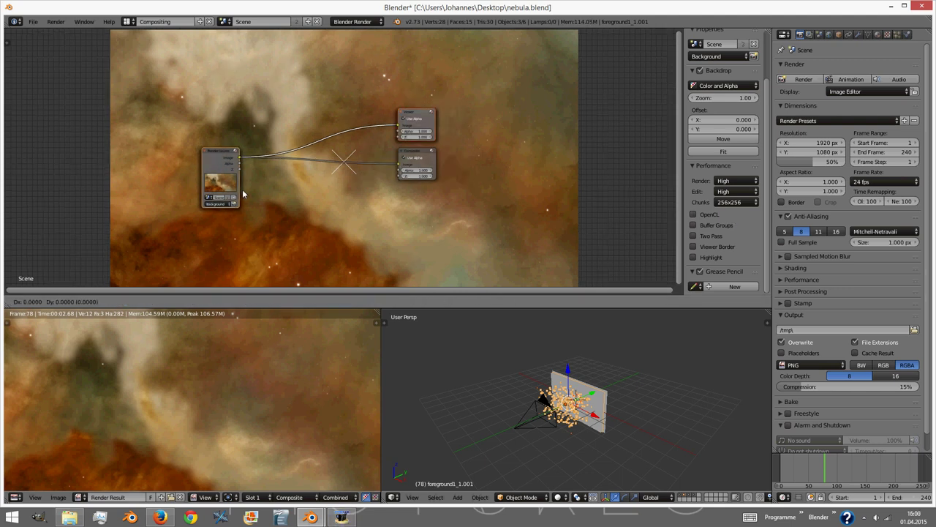
scroll(246, 189, "down", 1)
key("shift+d")
left_click(265, 209)
right_click(390, 157)
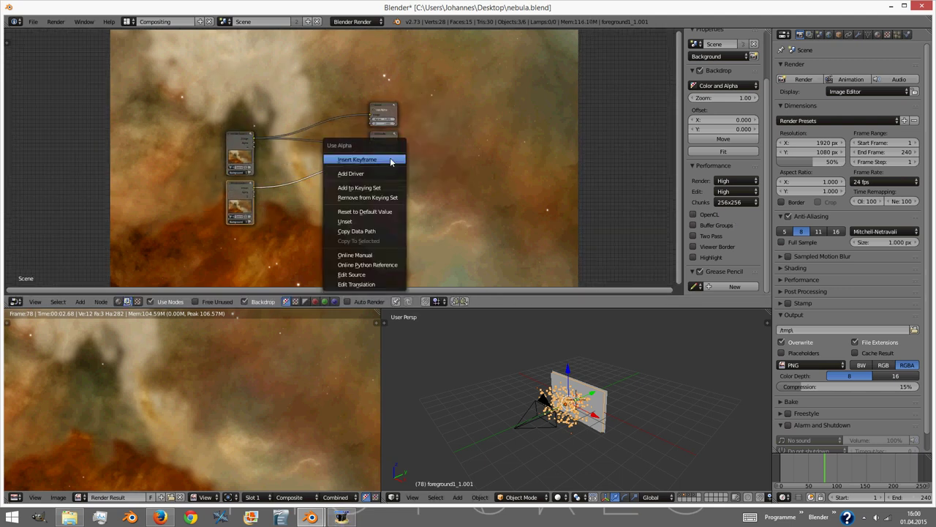
left_click(395, 166)
key("x")
left_click(245, 187)
middle_click_drag(245, 187, 251, 115)
key("shift+d")
key("y")
left_click(369, 223)
- Assign the stacked Render Layers nodes, from highest to lowest, to Stardust, Dust, Foreground and Background
scroll(344, 256, "up", 3)
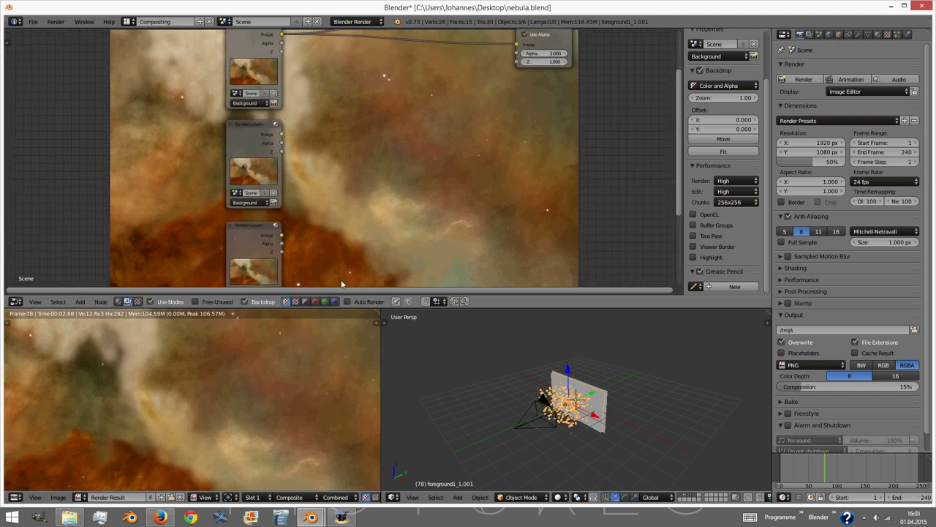
middle_click_drag(338, 255, 360, 120)
left_click(271, 171)
left_click(270, 154)
middle_click_drag(270, 155, 270, 214)
left_click(270, 128)
left_click(270, 103)
left_click(265, 130)
middle_click_drag(342, 95, 301, 125)
left_click(258, 94)
scroll(340, 191, "down", 8)
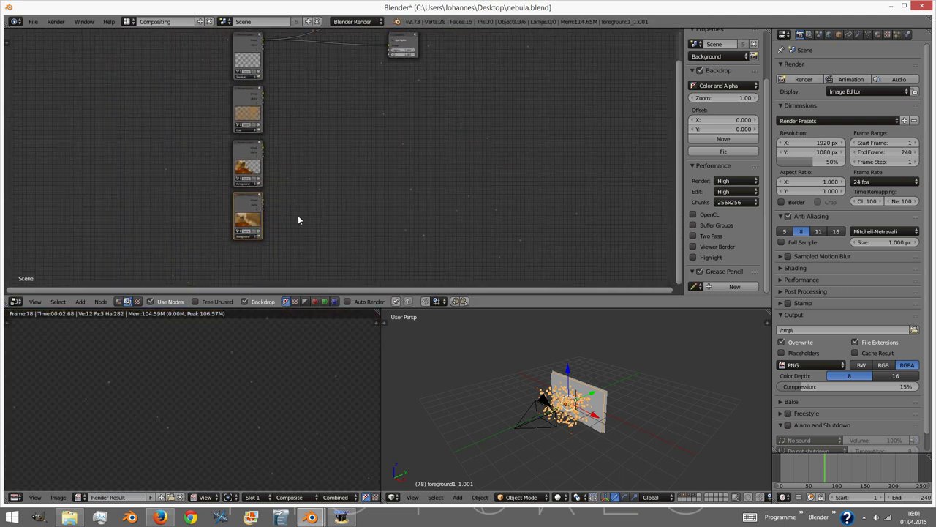
- Add an Alpha Over node and connect the Background image to its first image input and the Foreground to its second
scroll(314, 219, "up", 6)
key("space")
key("Escape")
key("shift+a")
left_click(349, 220)
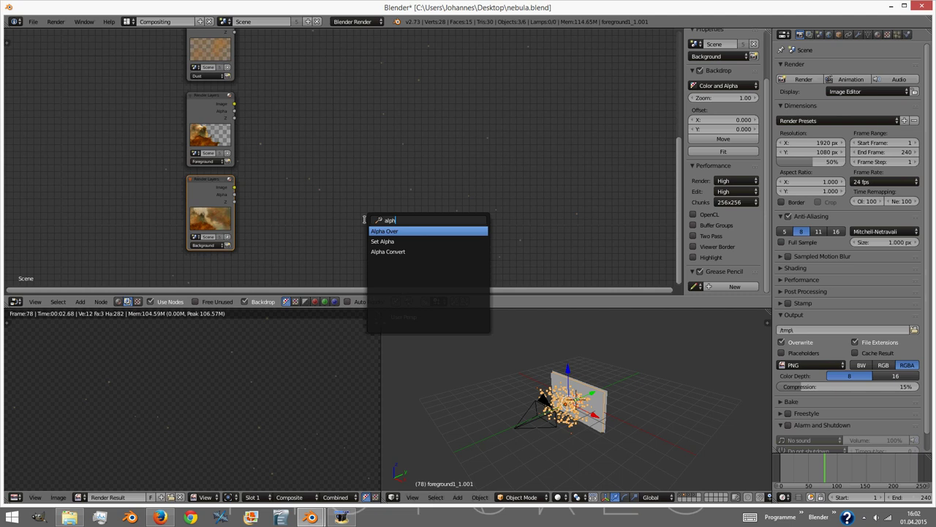
type("alph")
key("Return")
left_click(395, 142)
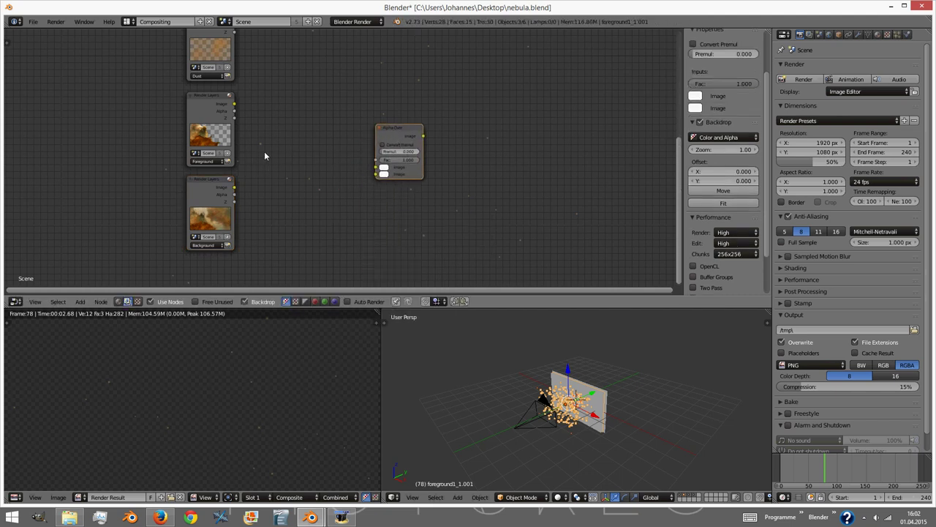
left_click_drag(234, 108, 234, 107)
left_click_drag(349, 171, 374, 168)
left_click_drag(234, 187, 378, 173)
- Move the Viewer node beyond the Alpha Over node and connect the Alpha Over output to it
scroll(384, 167, "down", 6)
middle_click_drag(435, 139, 334, 188)
left_click(315, 36)
key("g")
left_click(392, 196)
left_click(281, 203)
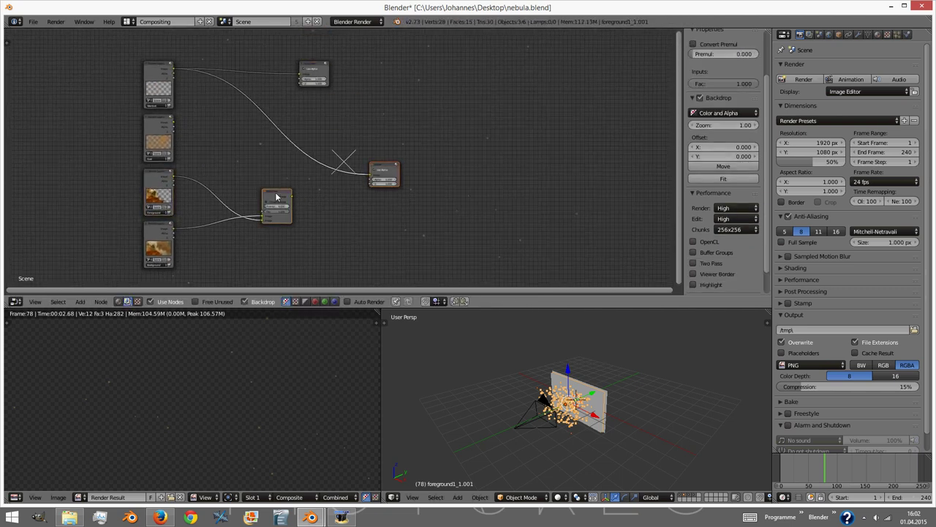
left_click_drag(291, 196, 378, 172)
left_click(380, 169)
scroll(375, 176, "up", 2)
middle_click_drag(375, 188, 421, 168)
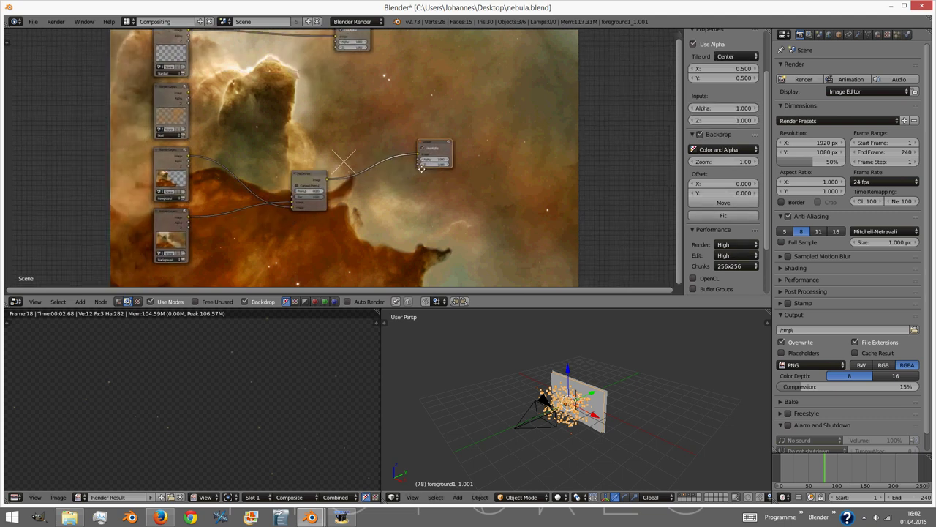
- Layer the Dust render over the first composite with a duplicated Alpha Over node and link its output to the Viewer
left_click(292, 206)
scroll(414, 142, "down", 1)
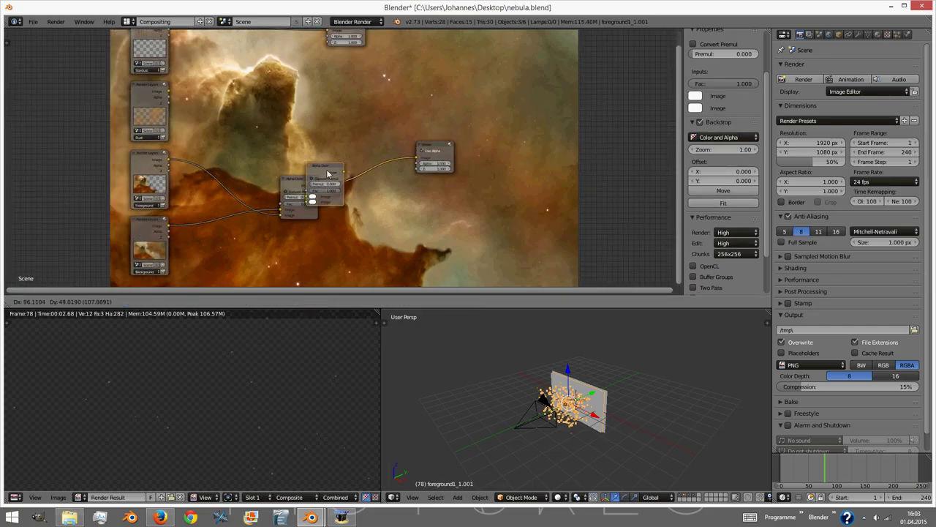
key("shift+d")
left_click_drag(170, 90, 378, 136)
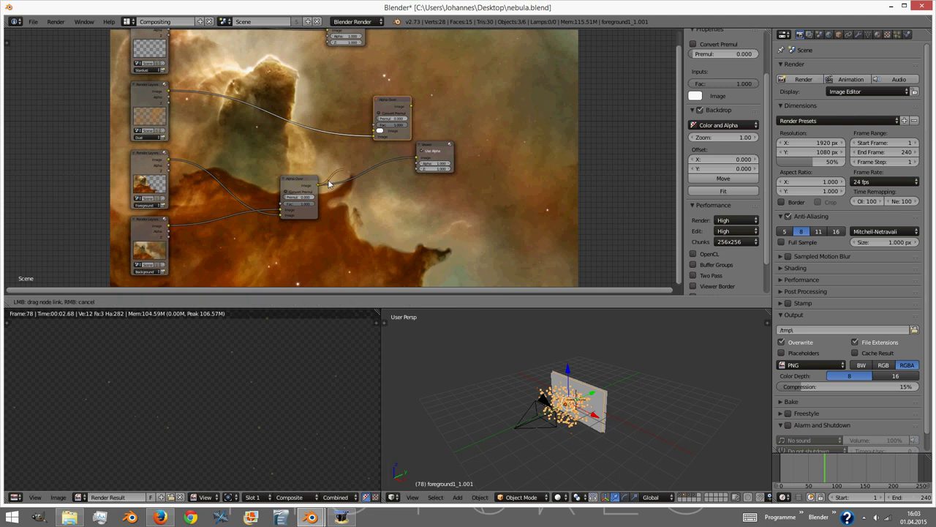
left_click_drag(318, 183, 378, 131)
left_click_drag(438, 152, 533, 103)
left_click_drag(412, 106, 514, 112)
- Duplicate the Alpha Over node again and use it to layer the Stardust render over the Dust composite
scroll(425, 79, "down", 1)
middle_click_drag(406, 95, 383, 205)
left_click(383, 206)
key("shift+d")
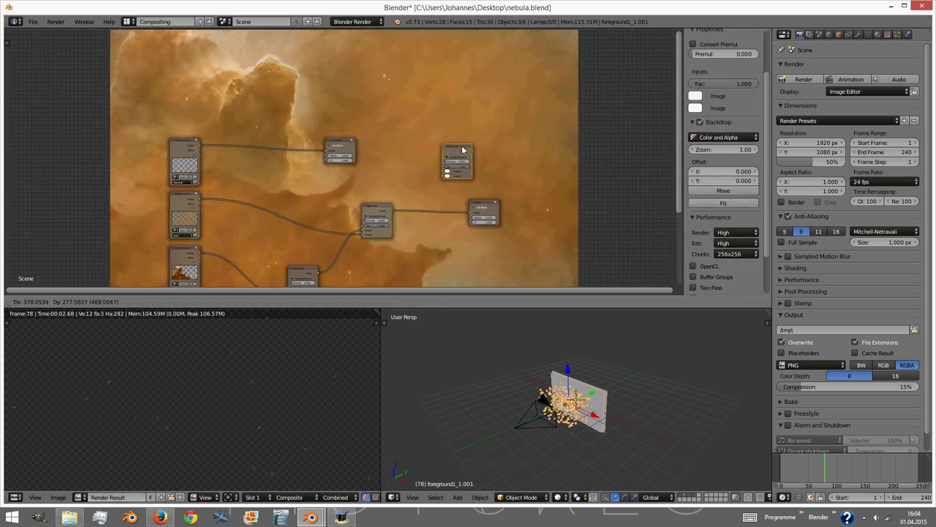
left_click(466, 149)
scroll(292, 160, "up", 1)
scroll(278, 179, "up", 1)
left_click_drag(429, 229, 500, 179)
left_click_drag(166, 142, 500, 182)
left_click_drag(167, 141, 499, 184)
- Move the Composite node beside the Viewer and connect the last Alpha Over output to both nodes
left_click_drag(365, 134, 511, 99, "alt")
scroll(466, 92, "down", 1)
middle_click_drag(476, 110, 339, 83)
left_click_drag(341, 80, 503, 125)
left_click_drag(388, 125, 501, 137)
left_click_drag(406, 186, 533, 167)
scroll(424, 217, "down", 1)
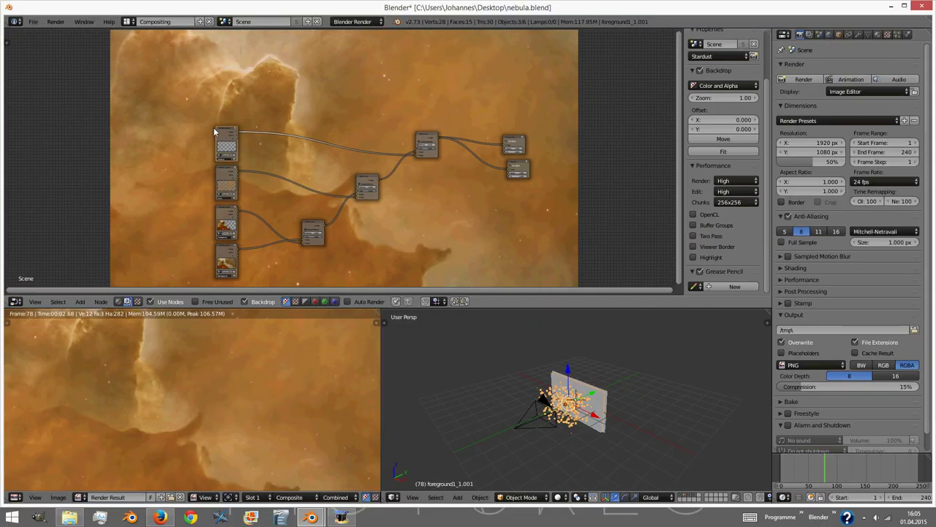
- Move the four Render Layers nodes horizontally away from the Alpha Over nodes to make room between them
left_click_drag(229, 269, 241, 272)
key("g")
key("x")
left_click(161, 230)
- Insert a Bright/Contrast node into the link coming from the Background render layer
middle_click_drag(178, 233, 367, 176)
scroll(340, 200, "up", 10)
key("shift+a")
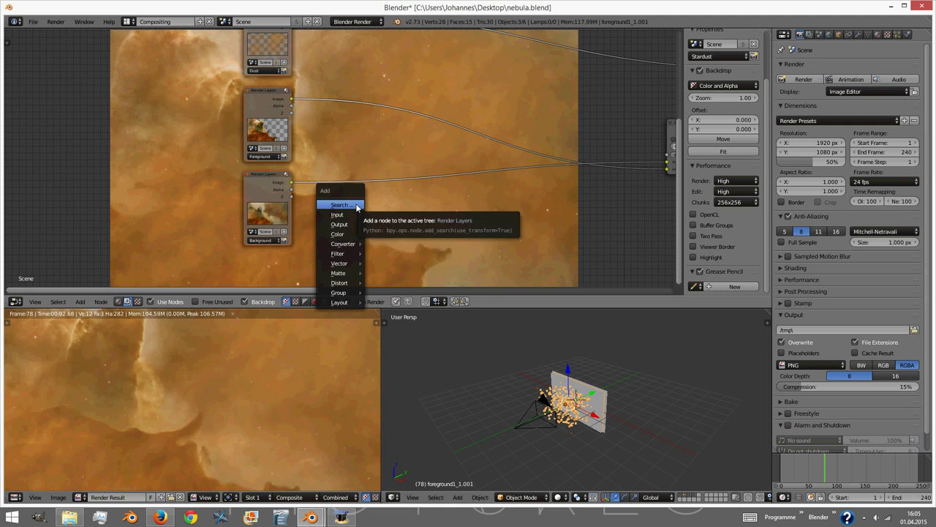
mouse_move(345, 234)
left_click(398, 309)
left_click(348, 203)
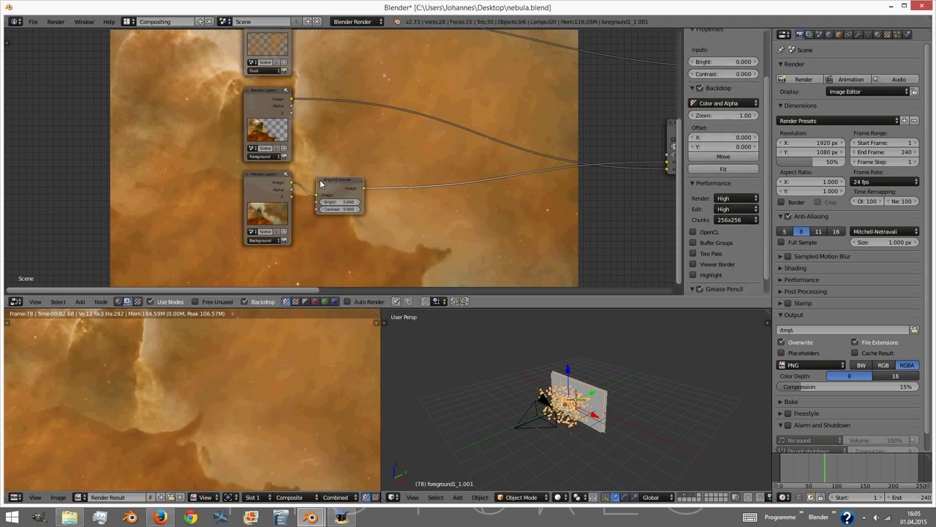
- Insert a Glare node directly after the Background's Bright/Contrast node
key("shift+a")
mouse_move(376, 254)
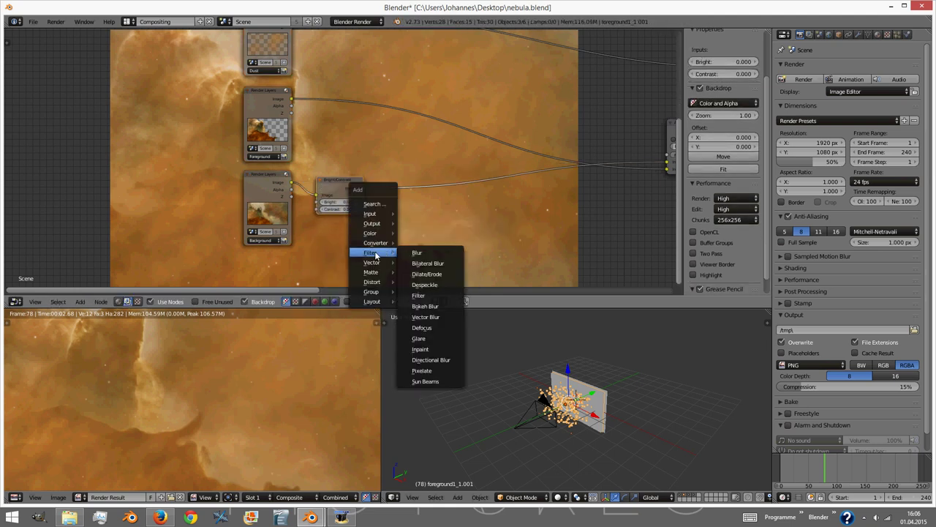
left_click(422, 338)
left_click(378, 179)
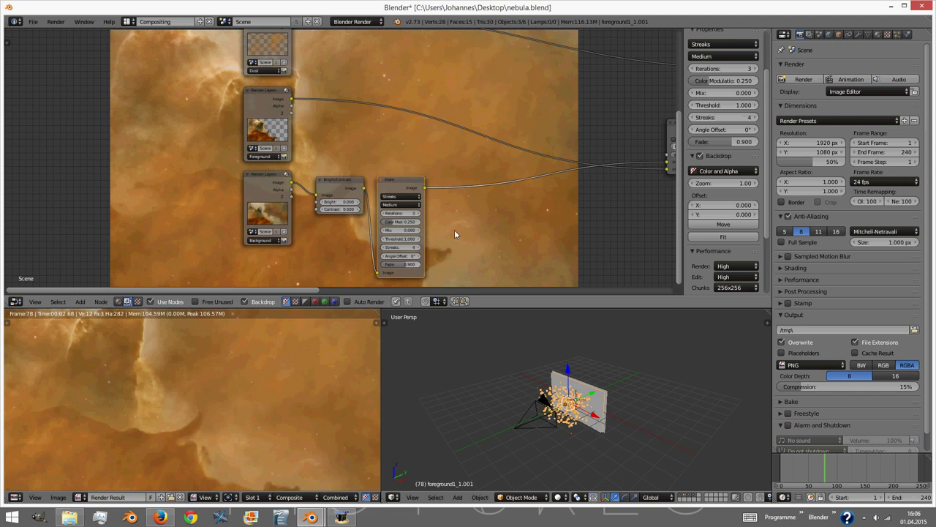
- Insert a Filter node after the Background's Glare node and set its filter type to Sobel
key("shift+a")
mouse_move(456, 234)
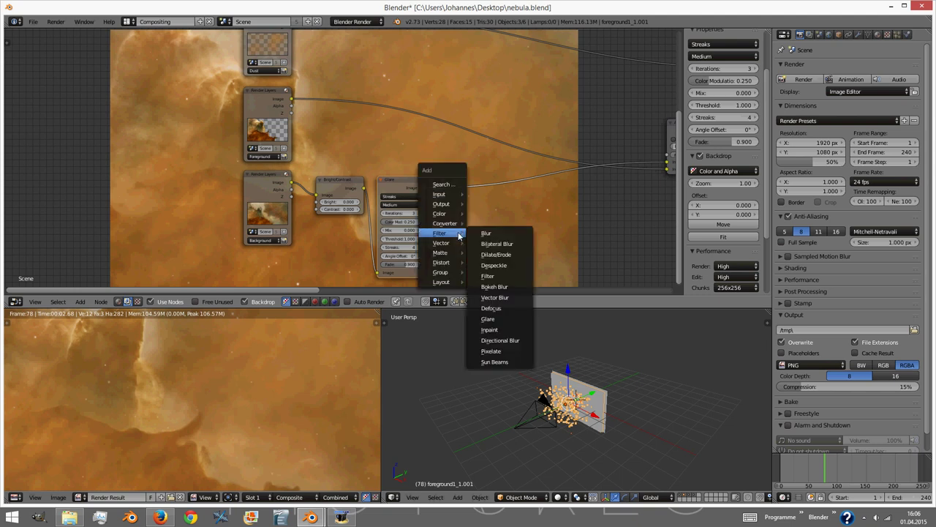
left_click(495, 277)
left_click(453, 188)
left_click(458, 195)
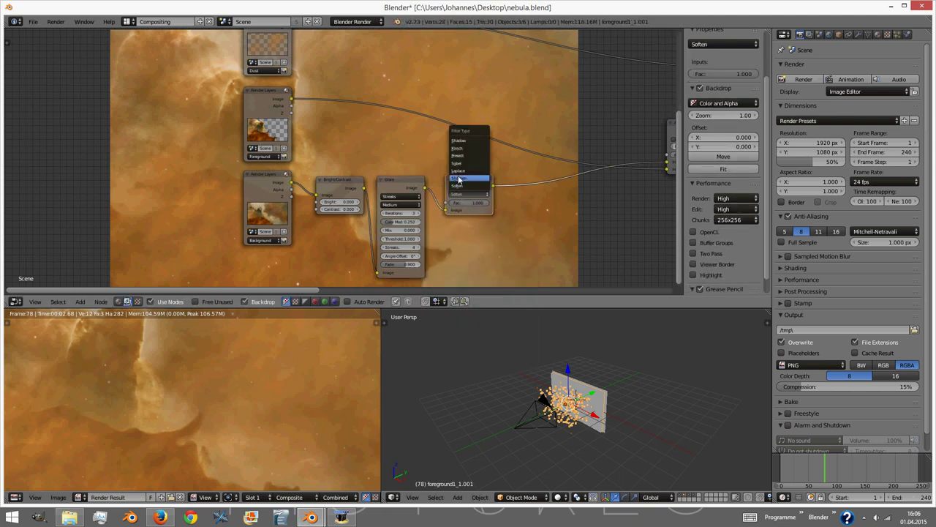
left_click(459, 164)
scroll(511, 224, "up", 3)
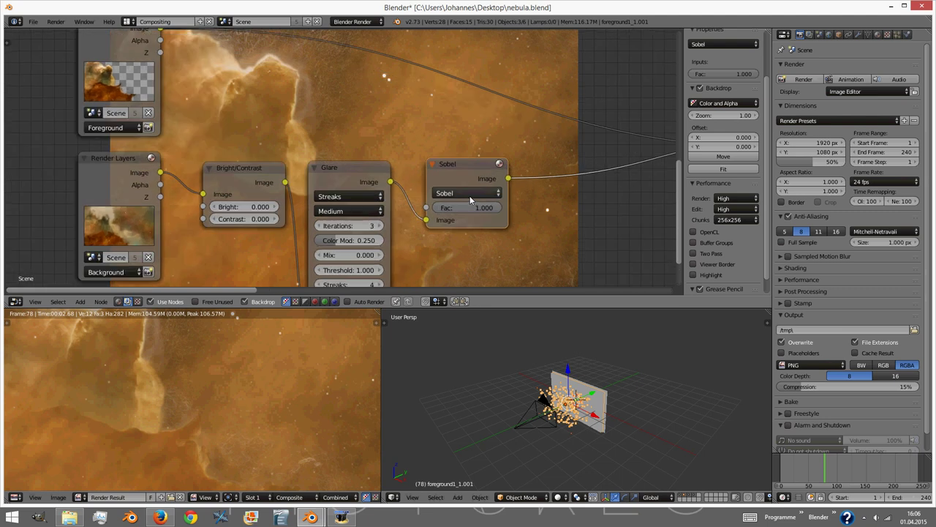
- Insert a Lens Distortion node after the Background's Sobel node
scroll(511, 223, "down", 2)
scroll(511, 224, "down", 2)
middle_click_drag(478, 221, 433, 175)
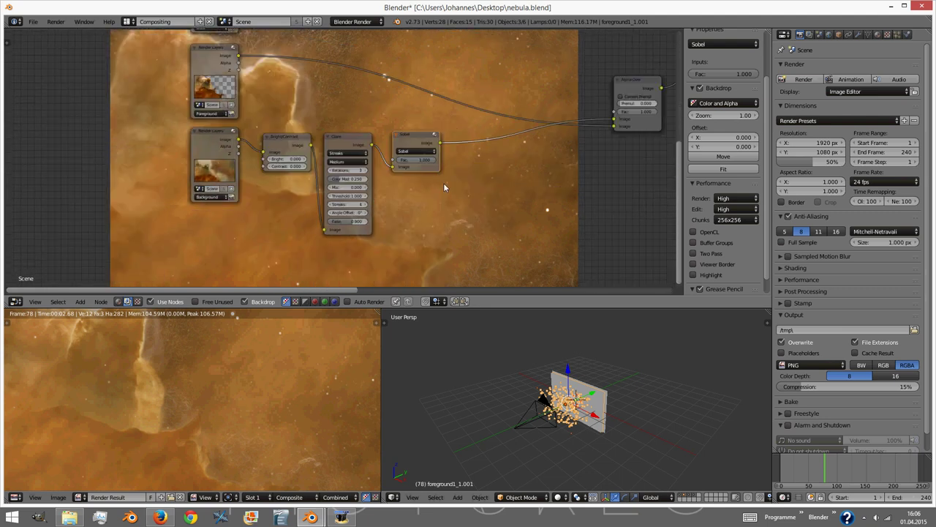
key("shift+a")
mouse_move(441, 224)
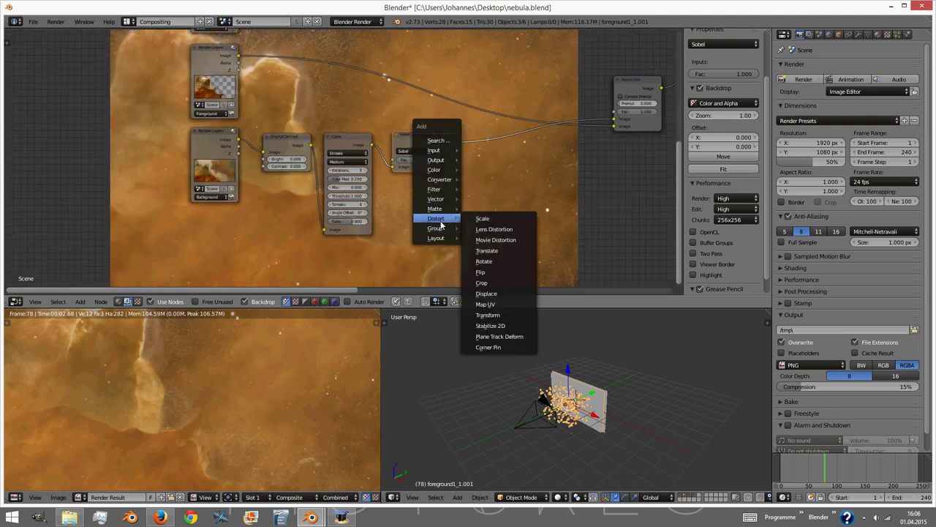
left_click(494, 230)
left_click(468, 159)
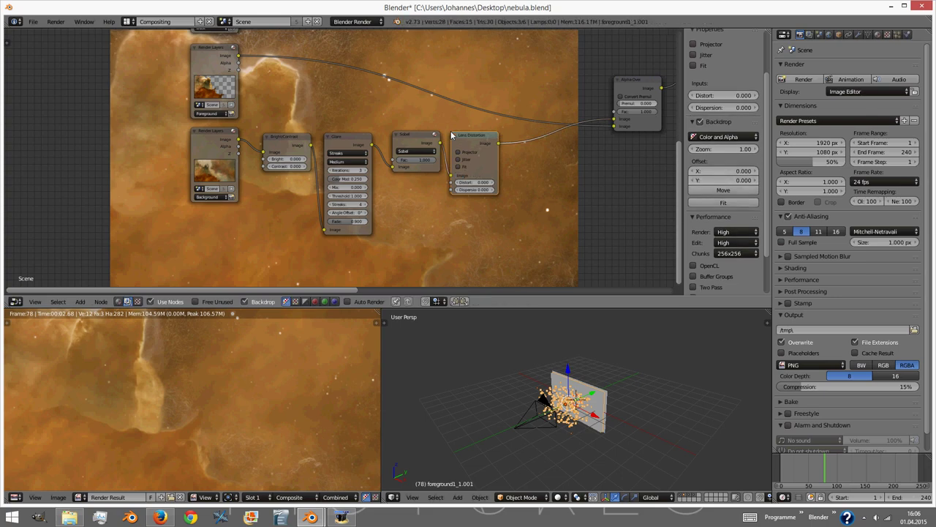
- Set the Background's Bright to 0.1 and Contrast to 0.3, and its Glare threshold to 0.15
scroll(415, 169, "up", 3)
scroll(415, 169, "up", 1)
middle_click_drag(174, 211, 218, 199)
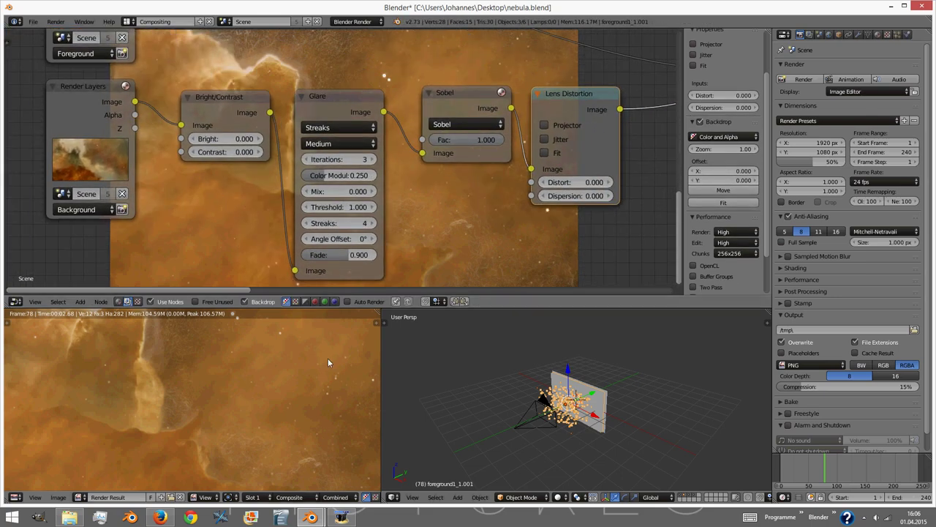
left_click(240, 153)
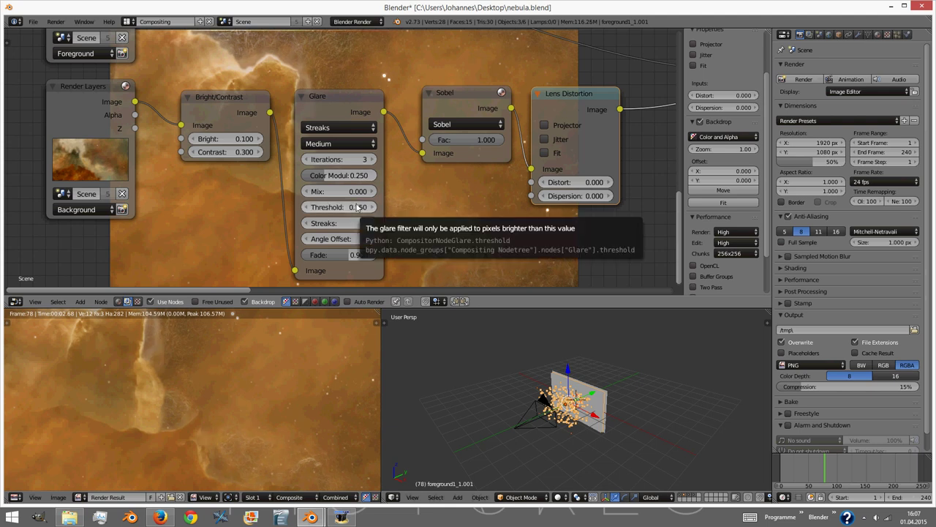
- Set the Background's Sobel factor to 0.1 and its Lens Distortion to Distort -0.15 and Dispersion 0.05
left_click(459, 139)
type(".1")
key("Return")
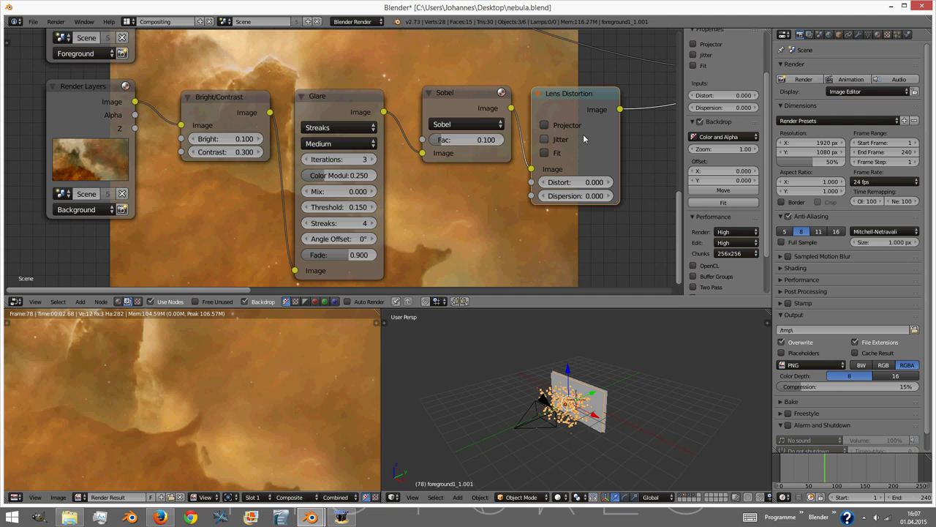
type("-0.15")
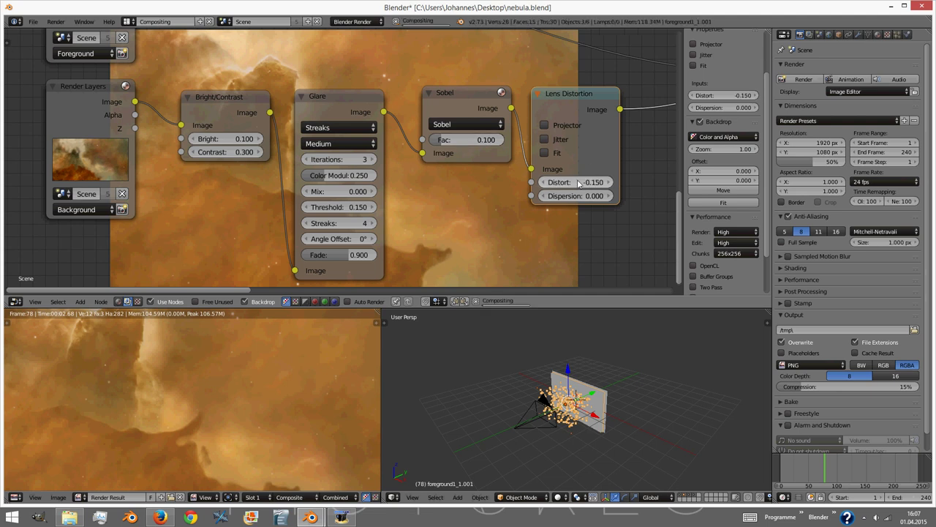
key("Return")
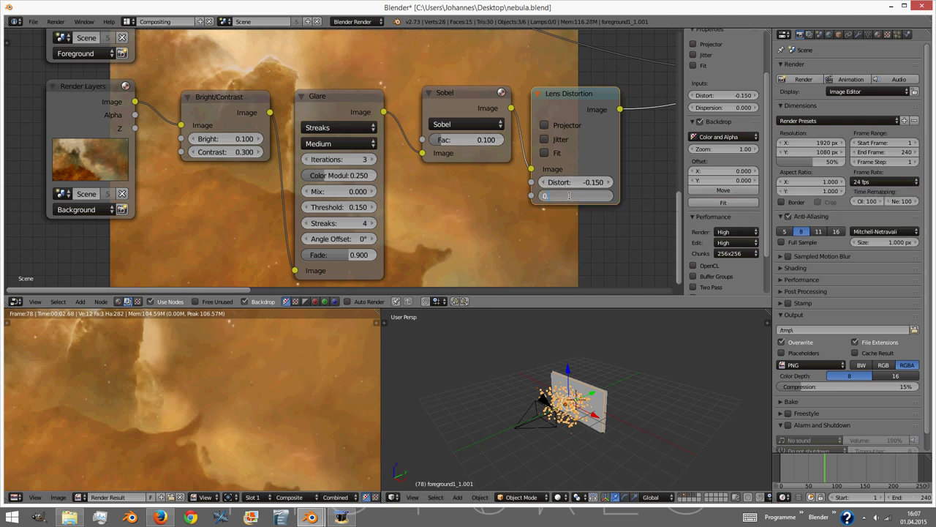
- Insert a Color Balance node between the Background's Lens Distortion node and the first Alpha Over node
scroll(410, 208, "down", 3)
key("shift+a")
mouse_move(370, 131)
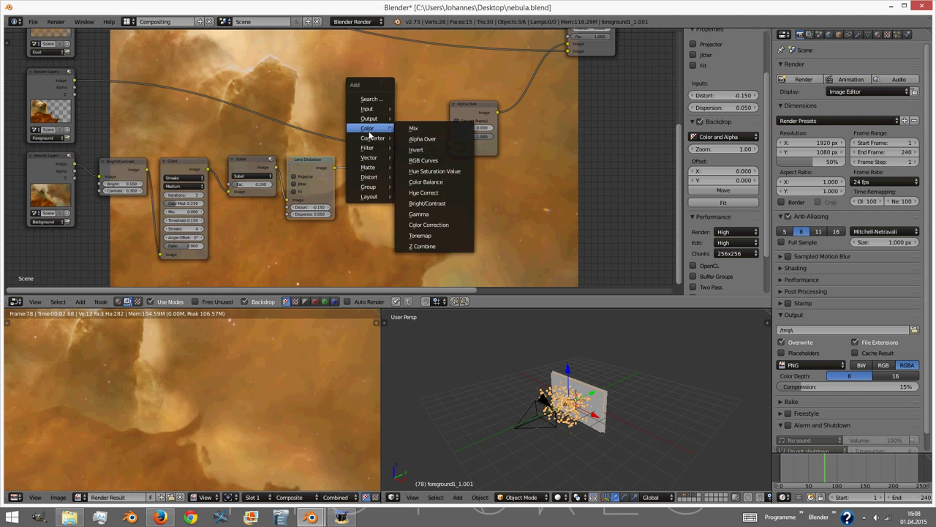
left_click(432, 181)
left_click(370, 186)
scroll(468, 103, "down", 5)
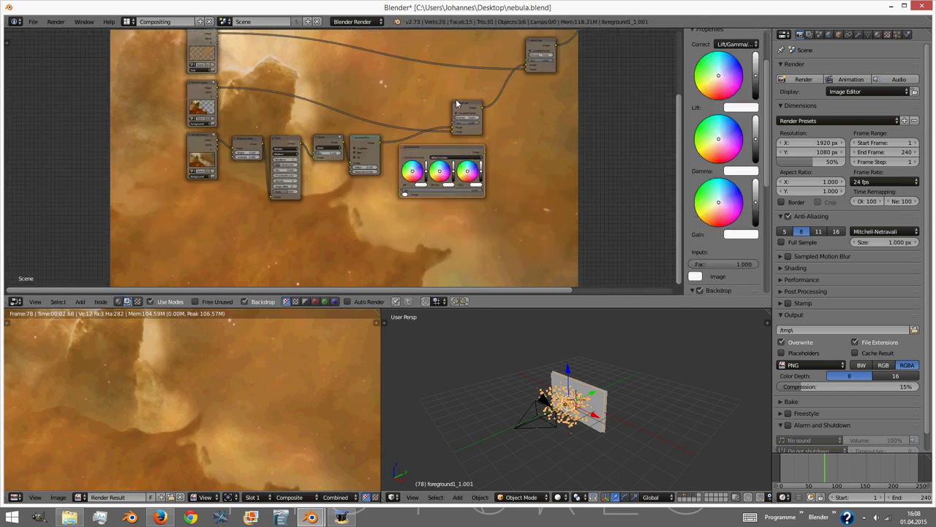
scroll(256, 222, "up", 5)
left_click_drag(252, 223, 314, 217)
- Shift the Lift and Gamma colours of the Background's Color Balance node slightly towards blue
scroll(314, 218, "up", 4)
scroll(479, 230, "down", 3)
mouse_move(477, 230)
middle_mouse_down()
mouse_move(329, 213)
mouse_move(463, 213)
middle_mouse_up()
scroll(281, 203, "up", 5)
left_click_drag(278, 204, 280, 202)
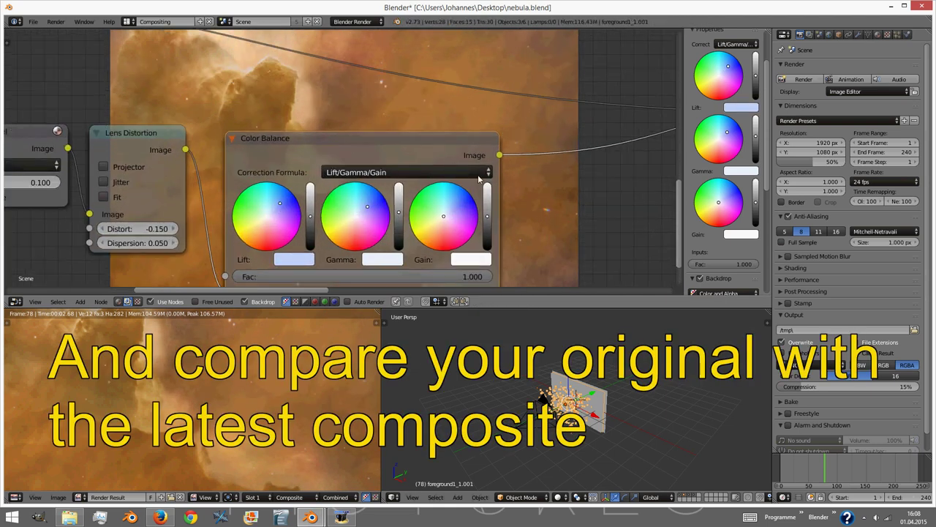
- Add a Viewer node and link the Background render layer's Image output directly to it
scroll(541, 166, "down", 3)
middle_click_drag(541, 166, 322, 157)
scroll(328, 182, "down", 5)
middle_click_drag(287, 237, 359, 217)
key("shift+a")
mouse_move(356, 215)
left_click(395, 218)
left_click_drag(118, 153, 136, 227)
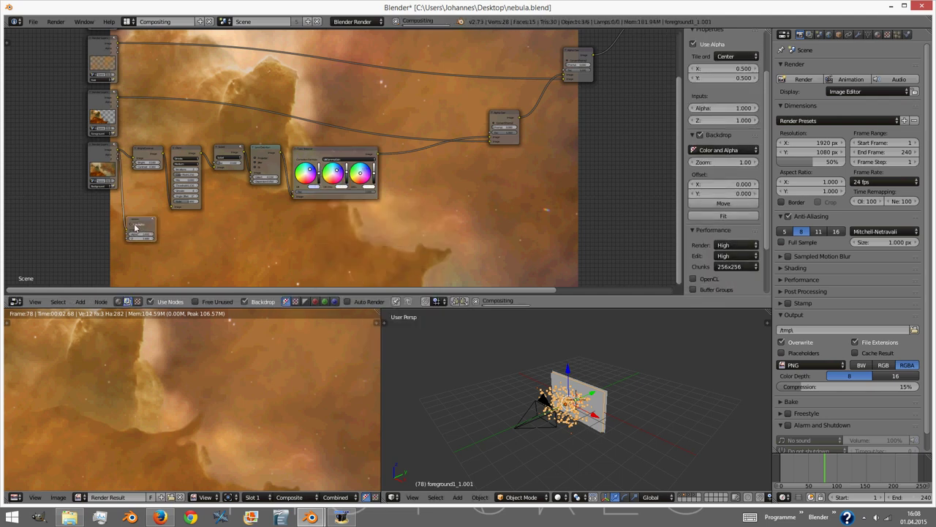
- Link a duplicate Viewer to the Color Balance output, compare it with the original Background, and remove the comparison Viewers
key("shift+d")
left_click(447, 181)
left_click_drag(378, 154, 405, 181)
left_click(133, 222)
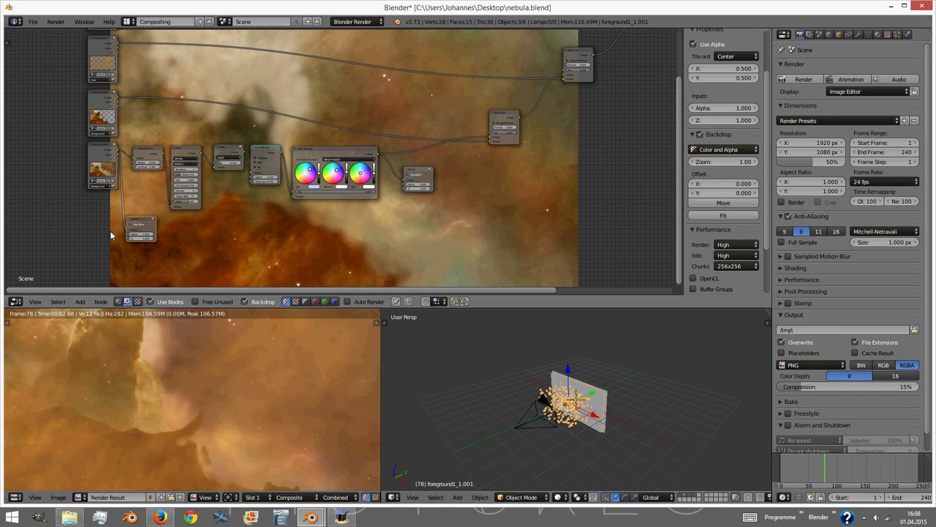
key("x")
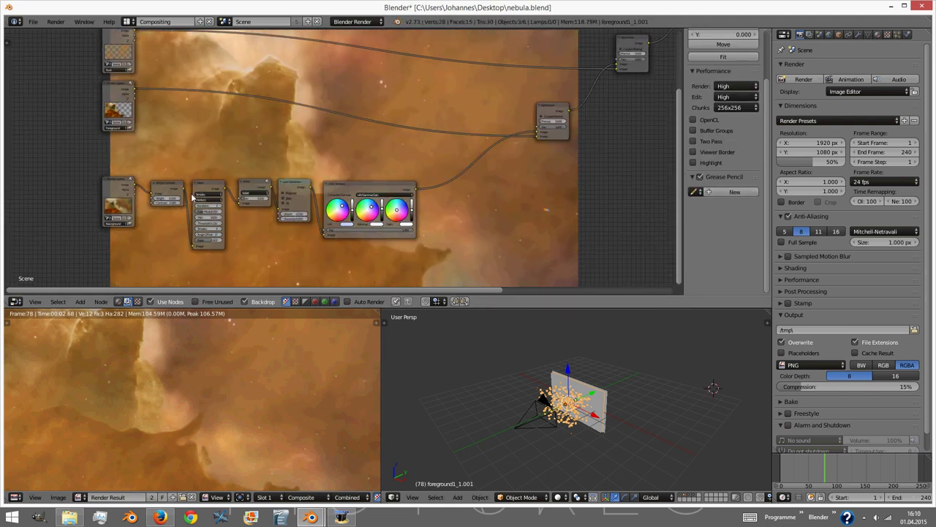
- Duplicate the Background's Bright/Contrast, Glare and Sobel nodes and link the copies between the Foreground render layer and Alpha Over
scroll(182, 191, "up", 4)
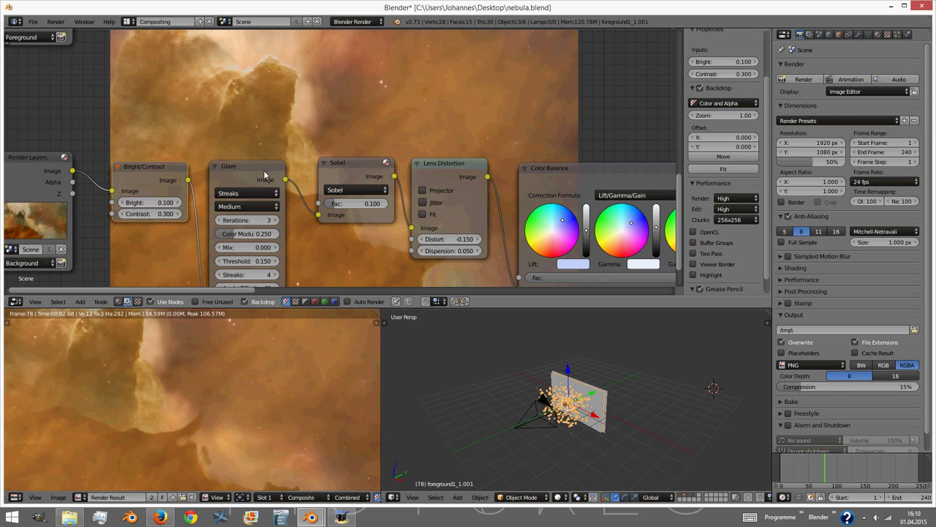
left_click(256, 167)
left_click(348, 170)
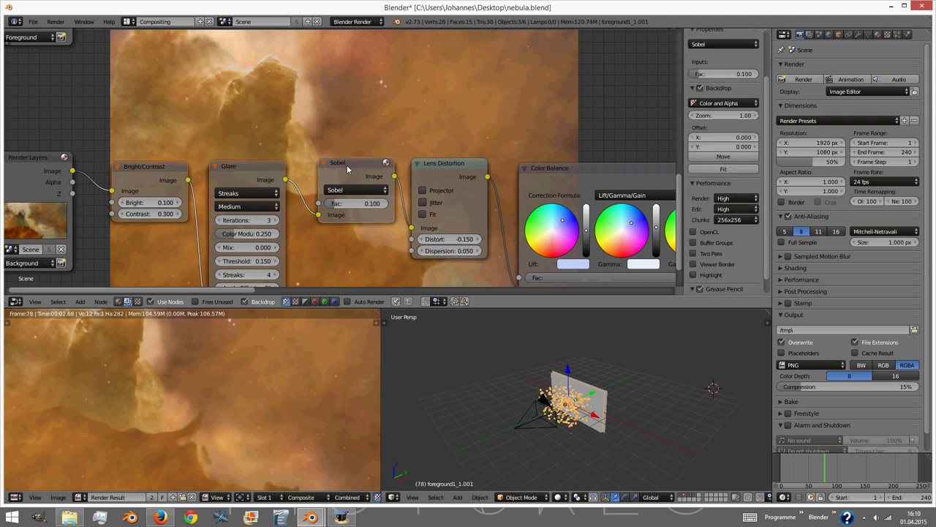
scroll(343, 172, "down", 4)
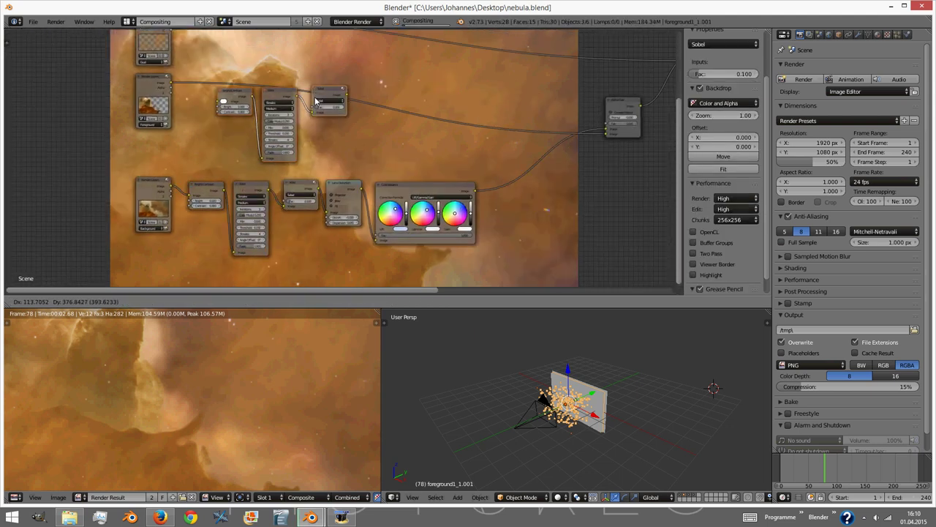
left_click(323, 89)
left_click_drag(170, 83, 225, 94)
left_click_drag(351, 92, 607, 134)
- Insert a duplicate of the Background's Color Balance after the Foreground's Sobel node and move the first Alpha Over closer
middle_click_drag(508, 136, 382, 157)
left_click(297, 207)
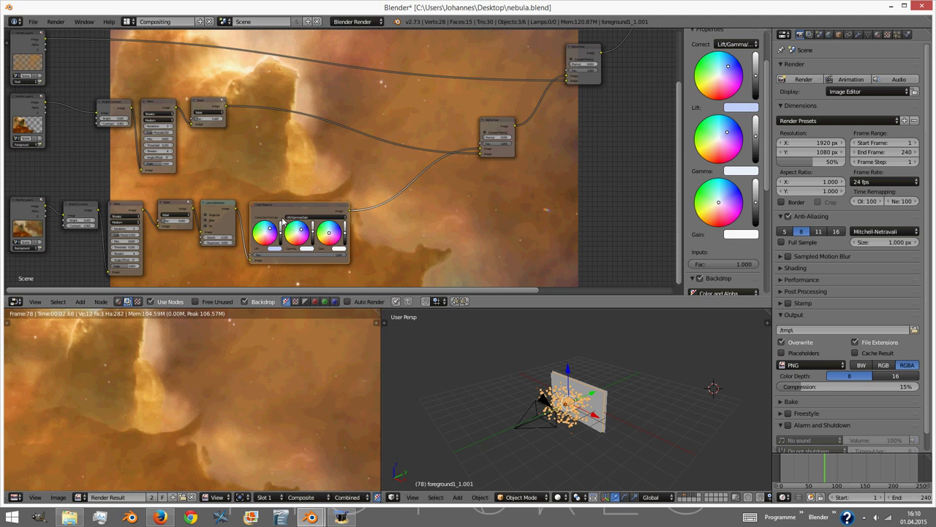
key("shift+d")
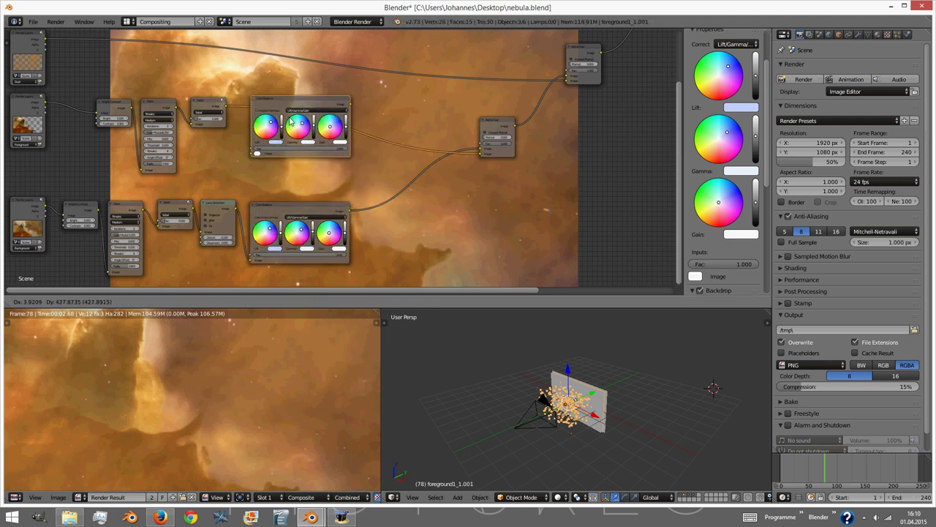
left_click(299, 126)
middle_click_drag(356, 132, 265, 139)
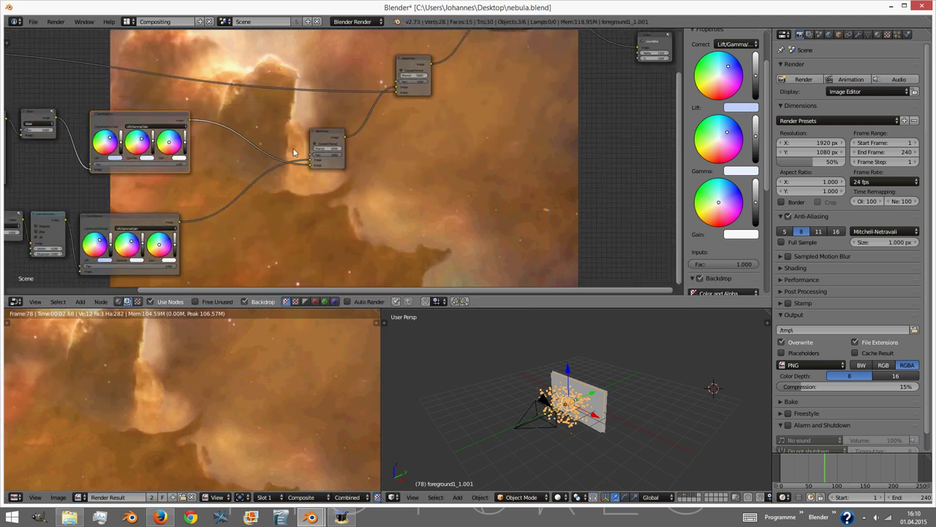
left_click_drag(319, 139, 260, 158)
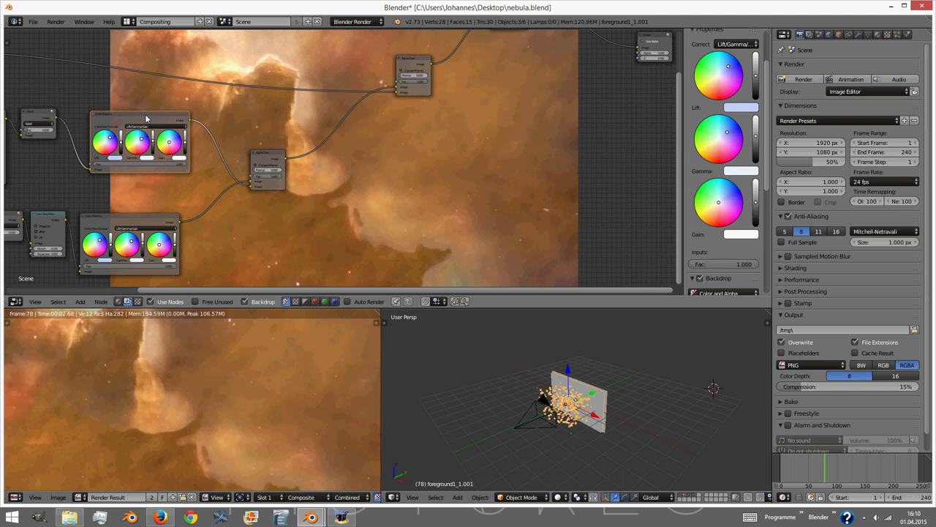
- Try placing another Color Balance duplicate after the first Alpha Over node, cancel the placement, and save the file
key("shift+d")
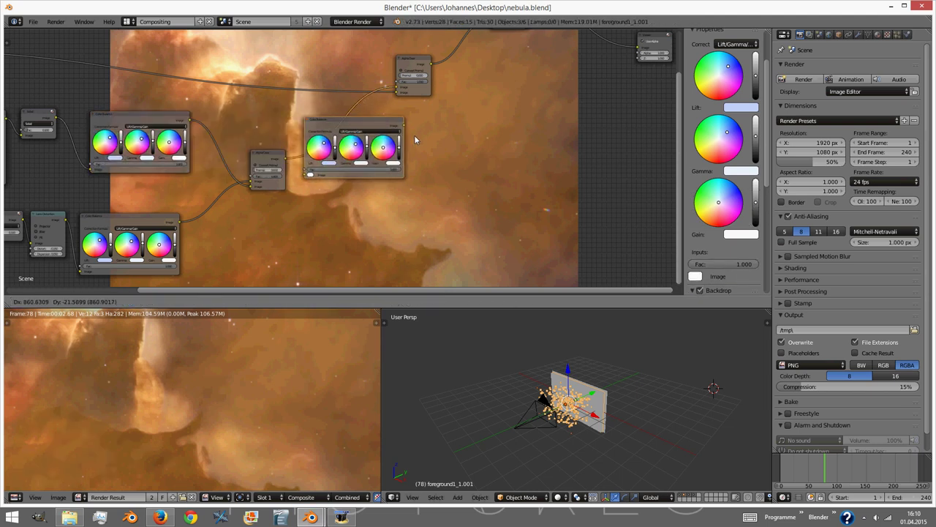
right_click(416, 115)
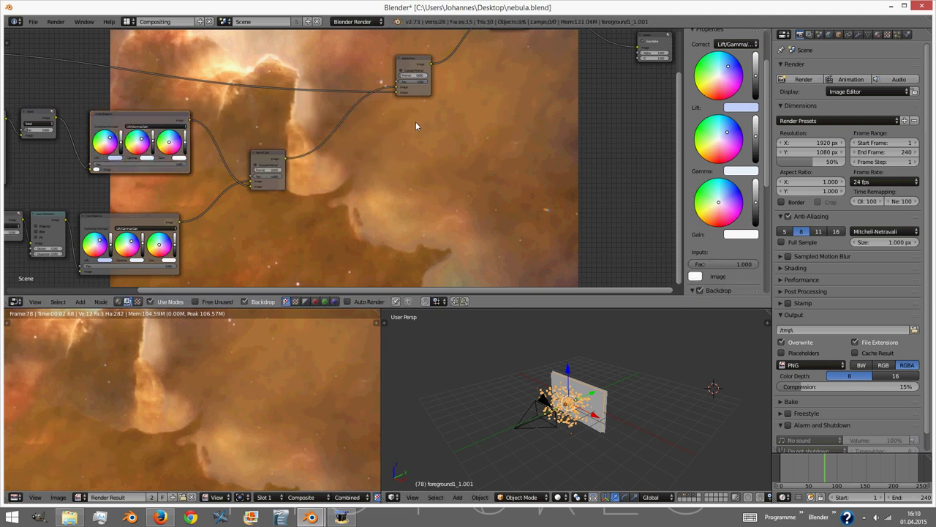
key("ctrl+s")
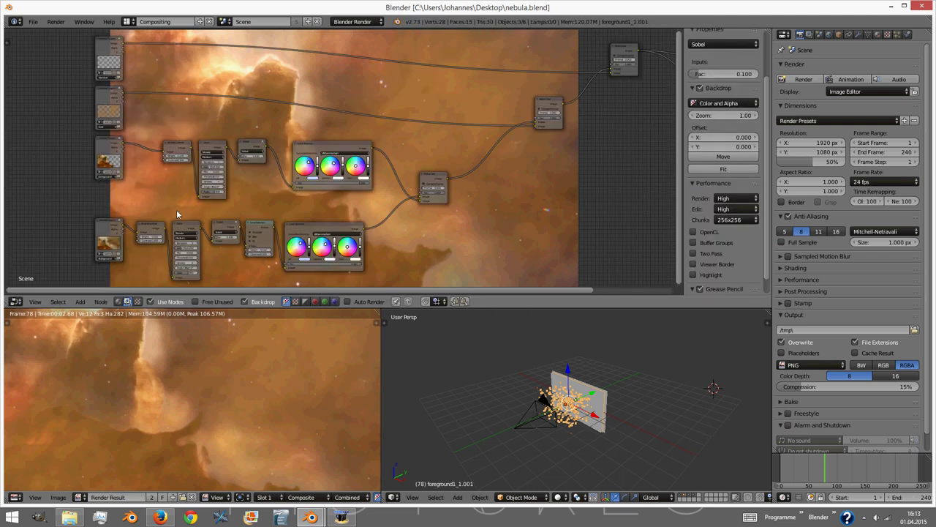
- Collapse all Foreground and Background effect nodes and save the file
right_click(164, 219)
key("b")
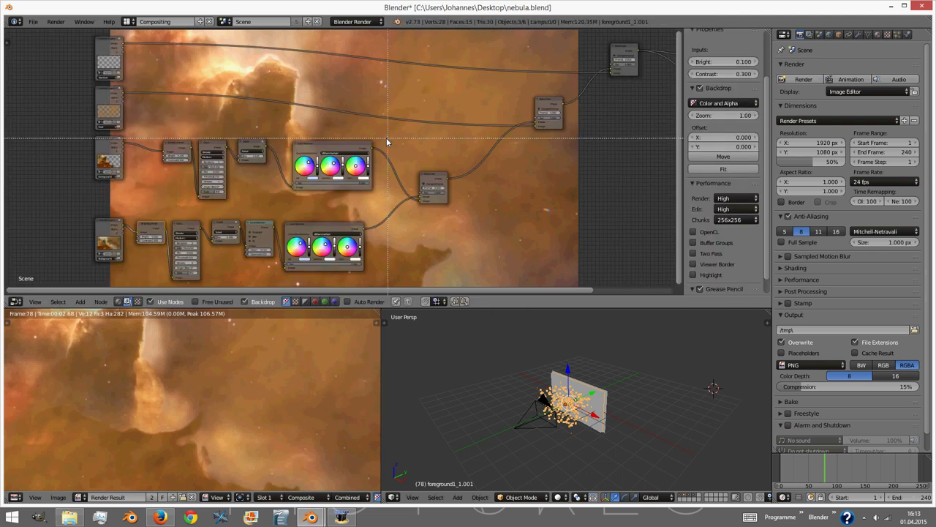
left_click_drag(384, 137, 224, 248)
key("h")
key("ctrl+s")
- Move the Foreground and Background render layers with their collapsed effect nodes down, and save the file
left_click(277, 180)
left_click(108, 157, "shift")
left_click(102, 227, "shift")
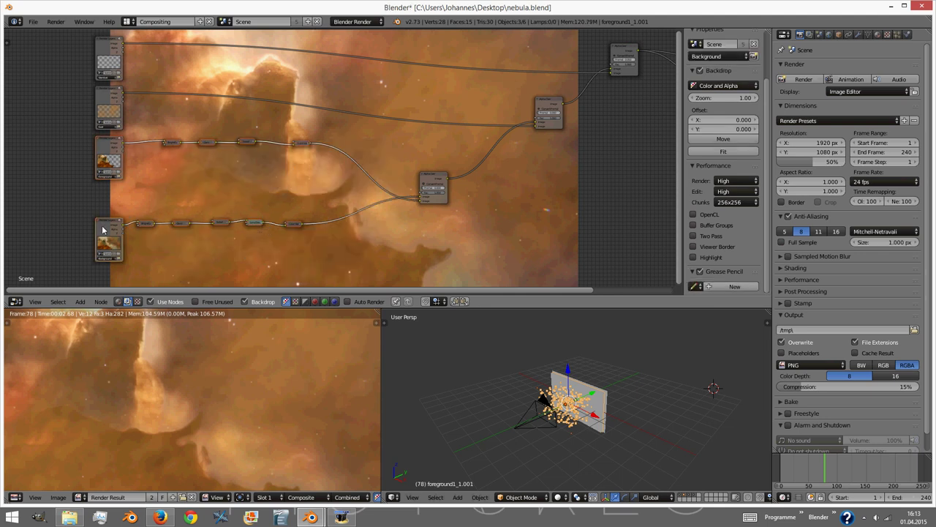
key("g")
left_click(170, 201)
key("ctrl+s")
left_click(170, 200)
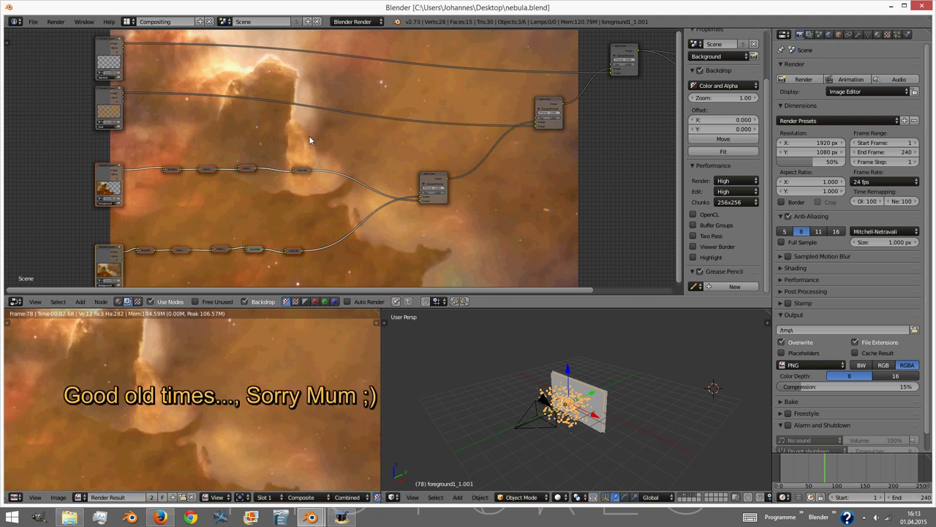
- Duplicate the Foreground's collapsed Bright/Contrast, Glare, Sobel and Color Balance nodes and place the copies beside the Dust render layer
scroll(423, 201, "down", 6)
middle_click_drag(423, 201, 345, 155)
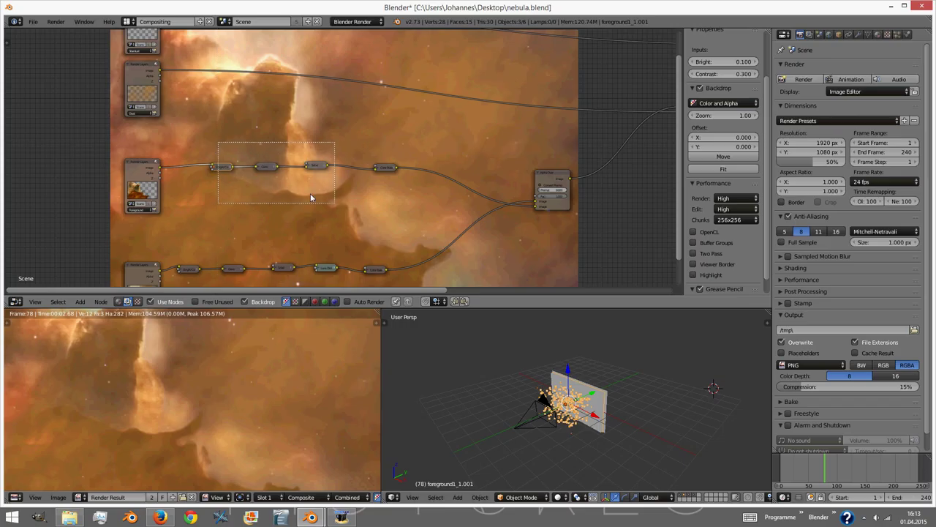
left_click_drag(311, 193, 392, 212)
key("shift+d")
left_click(341, 112)
- Link the Dust render layer's Image into the duplicated Bright/Contrast and the duplicated Color Balance into the second Alpha Over
left_click_drag(159, 70, 226, 84)
middle_click_drag(405, 87, 257, 99)
left_click_drag(260, 98, 531, 124)
- Expand the Dust layer's Glare node and set its threshold to 0
middle_click_drag(89, 98, 223, 143)
scroll(223, 143, "up", 4)
left_click(220, 141)
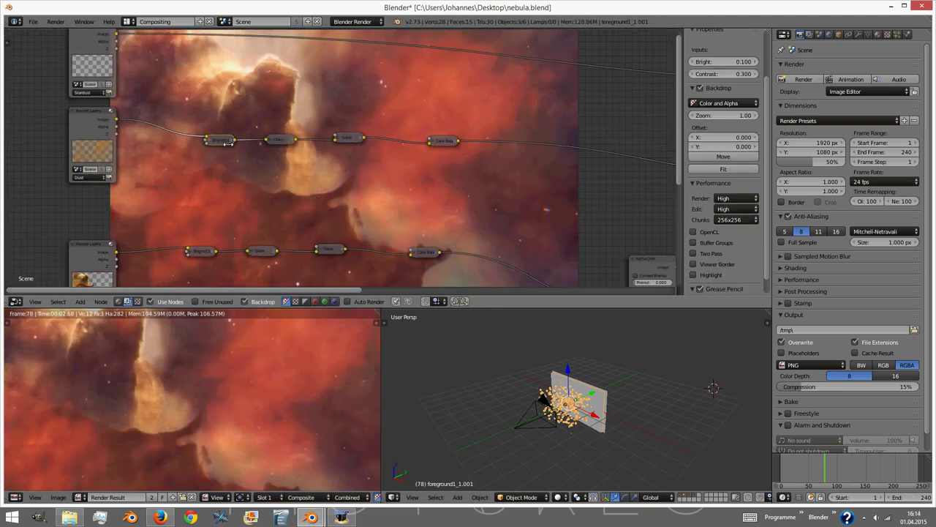
scroll(229, 146, "up", 2)
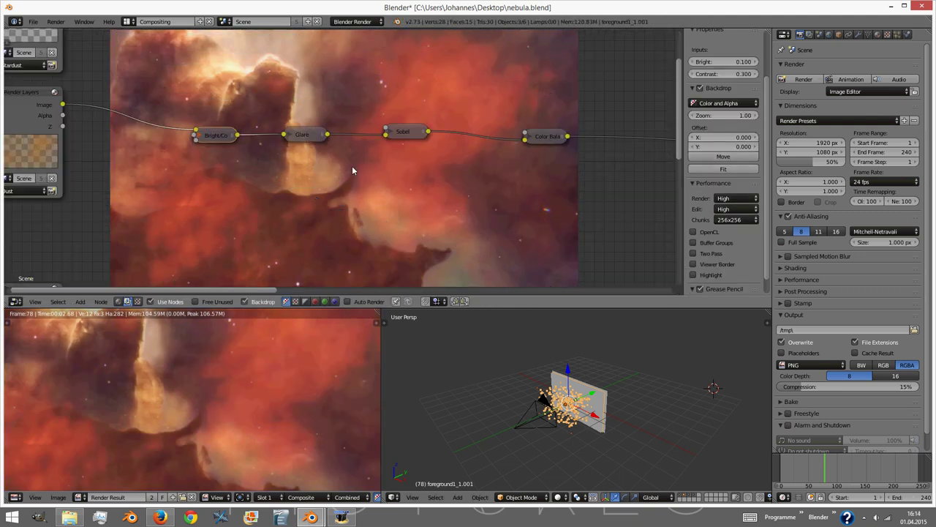
left_click(290, 134)
key("Return")
middle_click_drag(365, 236, 233, 194)
scroll(195, 183, "up", 3)
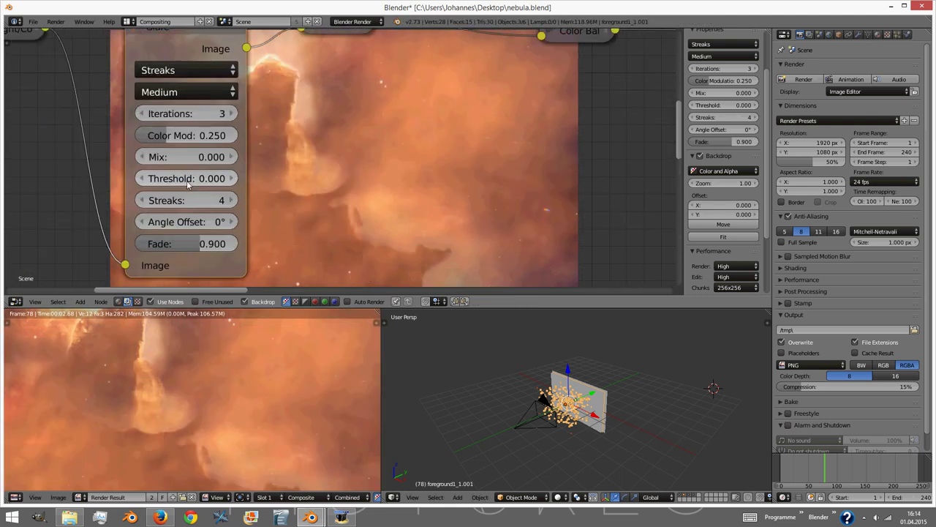
scroll(187, 184, "up", 1)
scroll(188, 183, "down", 4)
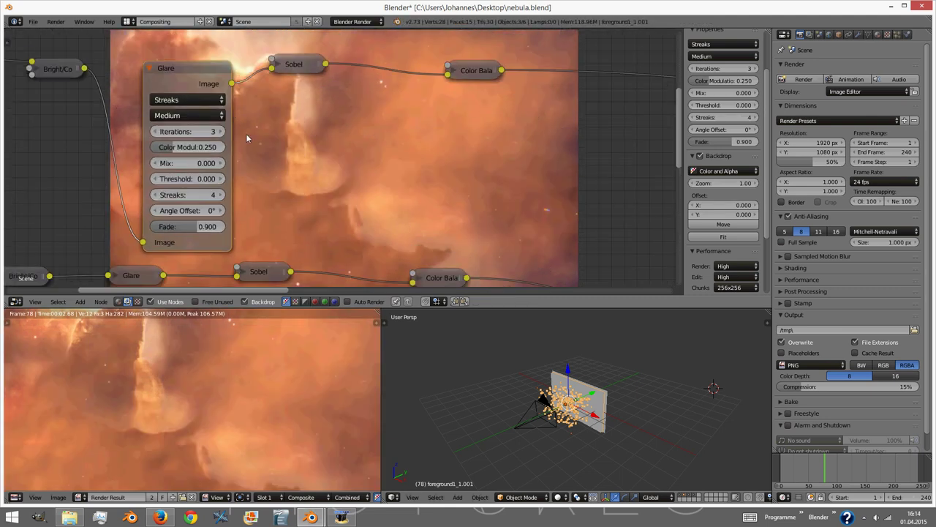
- Collapse the Dust layer's Glare node and change its Sobel filter to Laplace with a factor of 0.255, leaving it collapsed
key("h")
left_click(297, 65)
key("h")
left_click(315, 96)
left_click(308, 139)
left_click(313, 95)
left_click(302, 150)
mouse_move(298, 112)
left_mouse_down()
mouse_move(320, 111)
mouse_move(288, 112)
mouse_move(307, 113)
left_mouse_up()
left_click(315, 96)
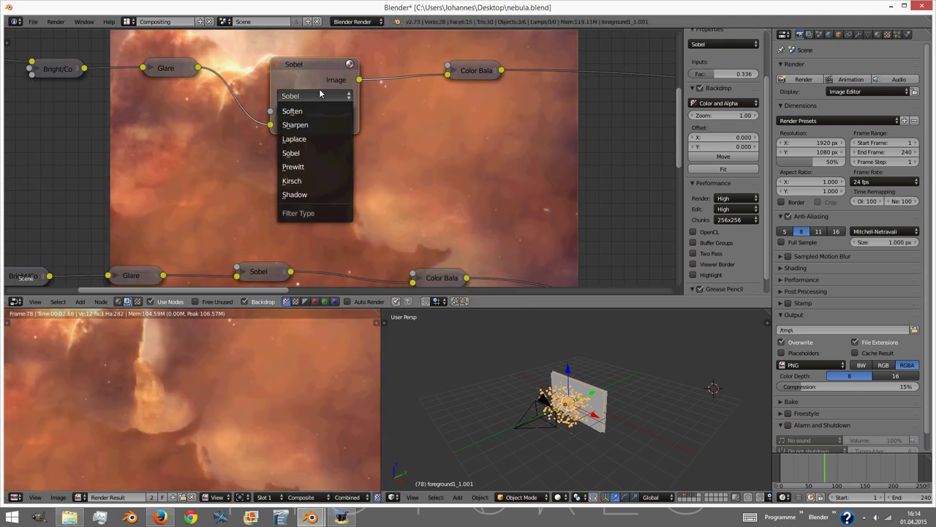
left_click(309, 138)
left_click(312, 111)
type(".255")
key("Return")
key("h")
- Expand the Dust layer's Color Balance node and tint its lift blue and its gamma light cyan
middle_click_drag(398, 125, 322, 143)
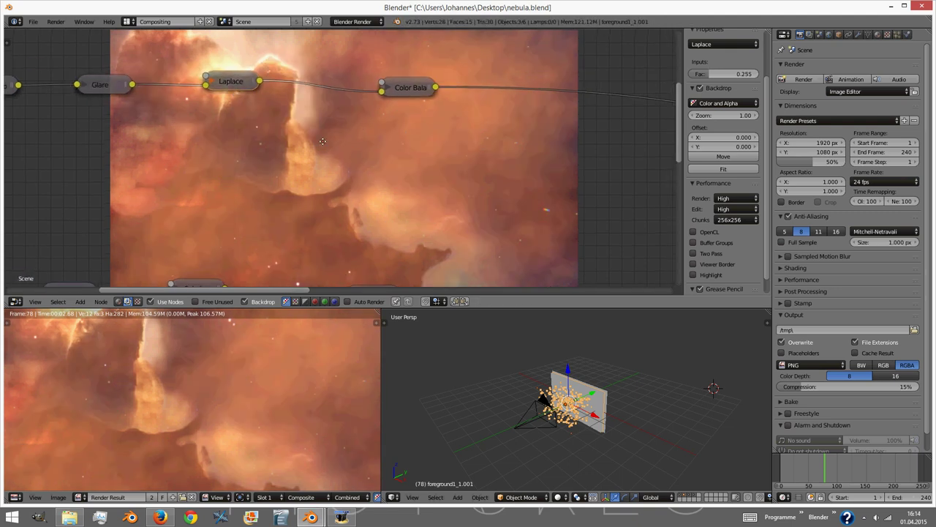
left_click(418, 88)
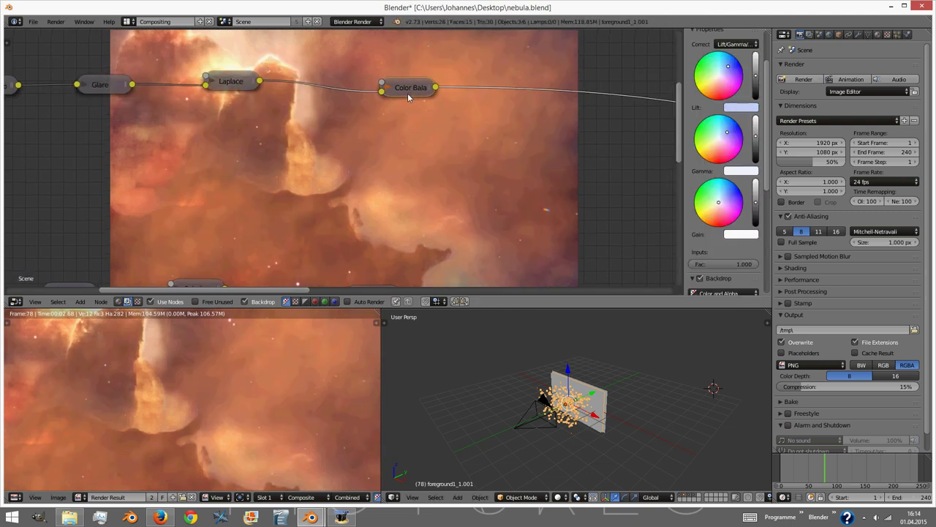
key("h")
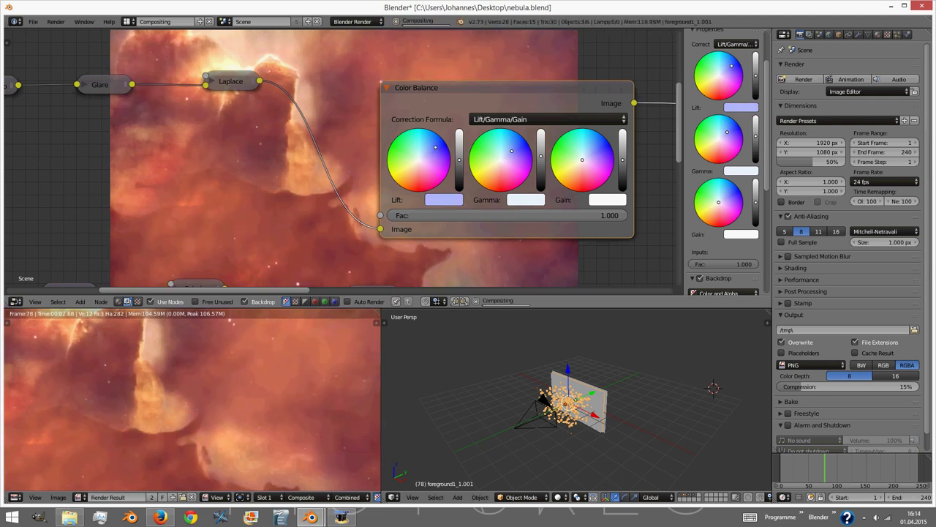
left_click_drag(436, 147, 434, 149)
middle_click_drag(293, 175, 82, 142)
scroll(483, 162, "down", 6)
middle_click_drag(483, 161, 392, 171)
scroll(392, 171, "up", 8)
left_click_drag(255, 145, 253, 144)
- Collapse the Dust layer's Color Balance node and save the file over the existing one
middle_click_drag(511, 157, 353, 148)
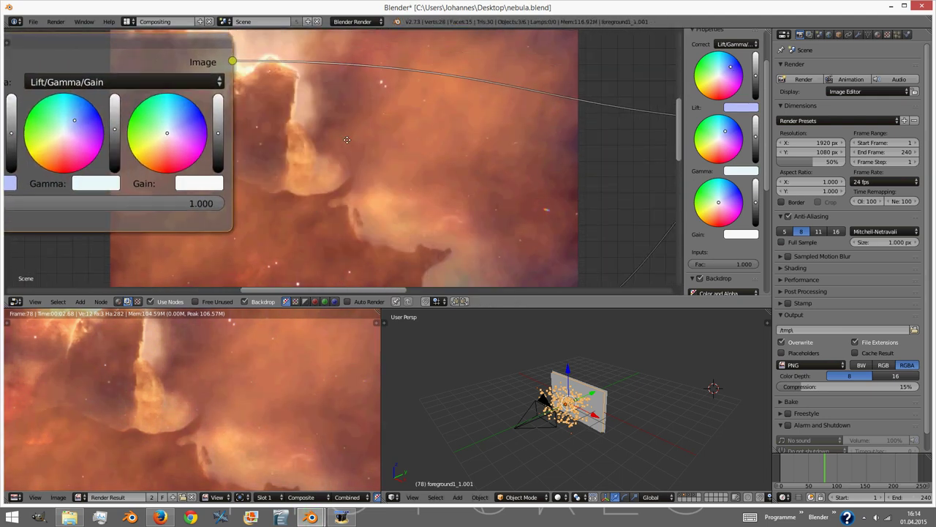
scroll(452, 198, "down", 4)
key("h")
key("ctrl+s")
left_click(454, 191)
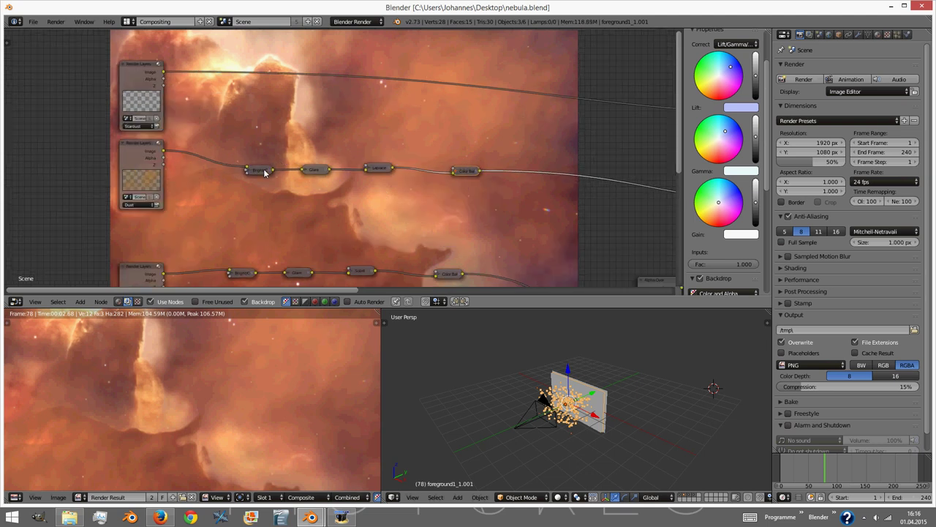
- Duplicate the Dust layer's Glare, Laplace and Color Balance nodes and place the copies beside the Stardust render layer
left_click(265, 172)
left_click(315, 170)
scroll(321, 172, "up", 1)
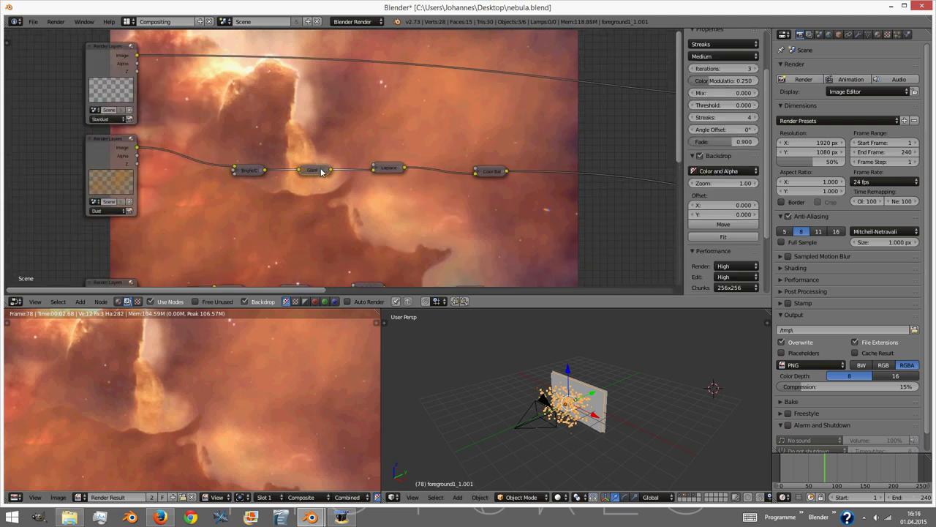
left_click(390, 170, "shift")
left_click(489, 173, "shift")
middle_click_drag(465, 156, 381, 210)
key("shift+d")
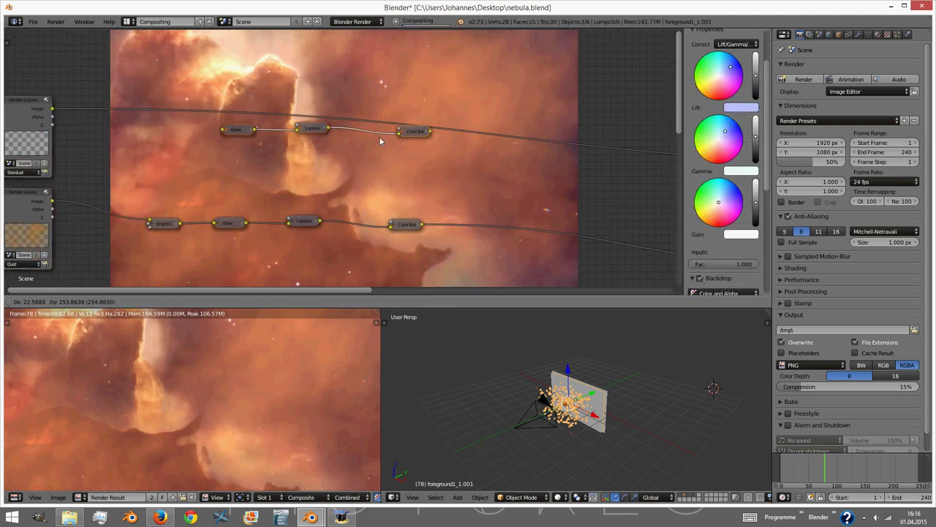
left_click(368, 131)
- Link the Stardust render layer's Image into the duplicated Glare and the duplicated Color Balance into the last Alpha Over
left_click_drag(52, 108, 81, 126)
left_click_drag(210, 128, 211, 128)
scroll(211, 129, "down", 5)
middle_click_drag(395, 139, 265, 127)
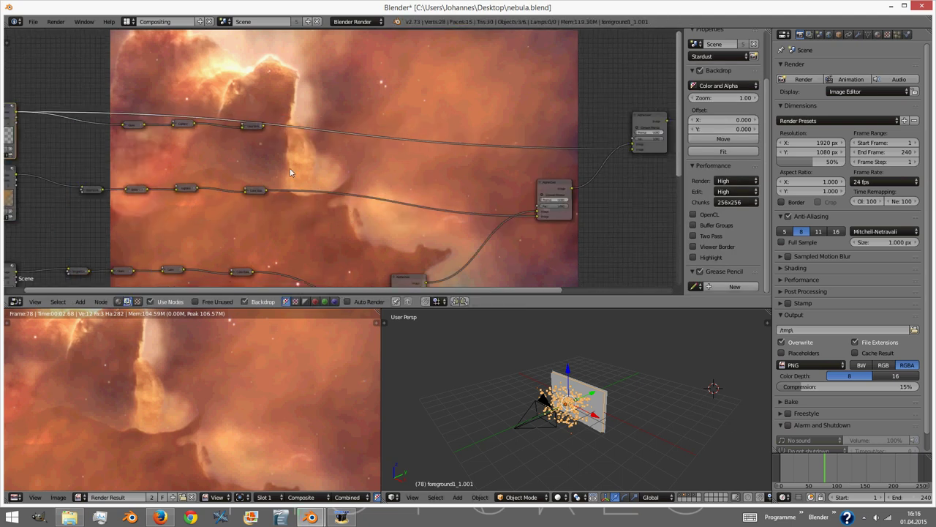
left_click_drag(263, 126, 632, 151)
- Change the Stardust chain's Laplace filter to Soften with a factor of 1 and save the file
middle_click_drag(82, 147, 260, 162)
scroll(314, 147, "up", 2)
scroll(318, 149, "up", 2)
left_click(282, 135)
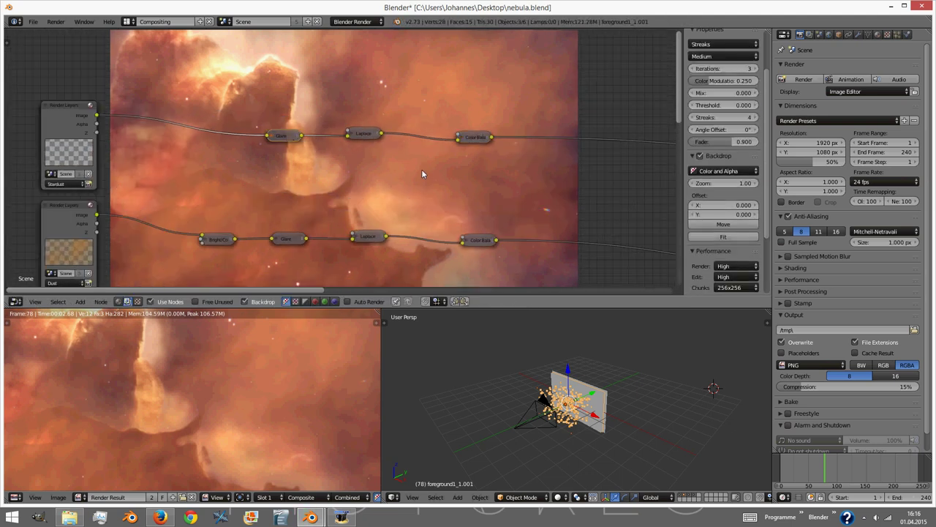
middle_click_drag(400, 177, 261, 190)
left_click(213, 149)
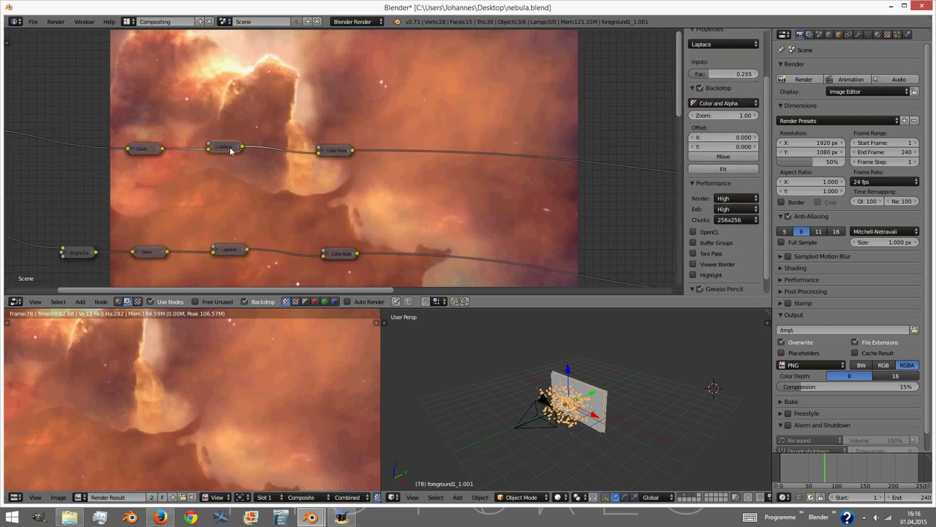
left_click(233, 166)
left_click(223, 157)
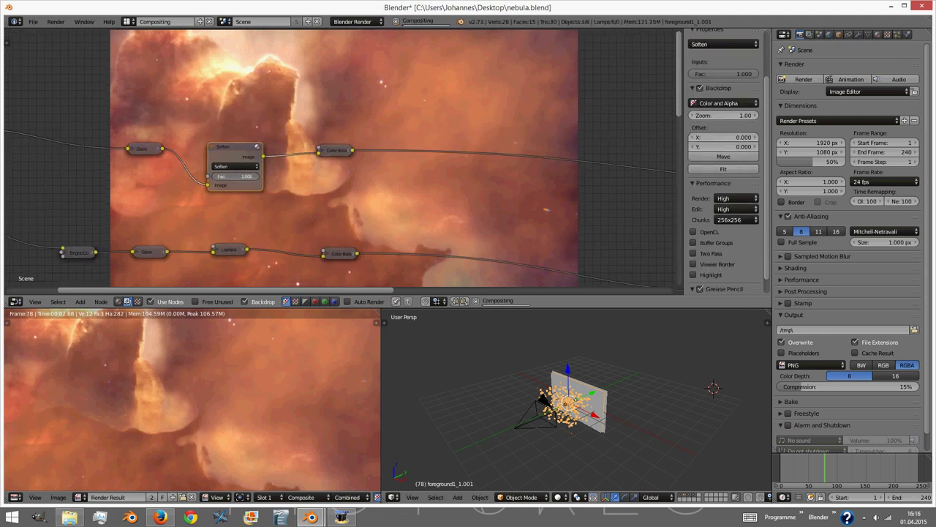
scroll(266, 183, "down", 3)
middle_click_drag(204, 175, 231, 186)
key("ctrl+s")
left_click(240, 207)
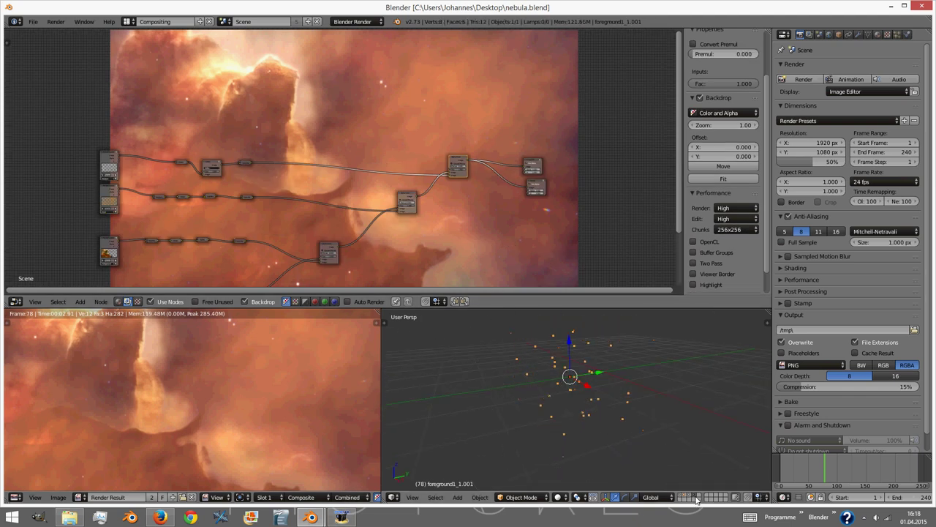
- Set the stardust halo material's size to 0.022 and render the frame
left_click(877, 35)
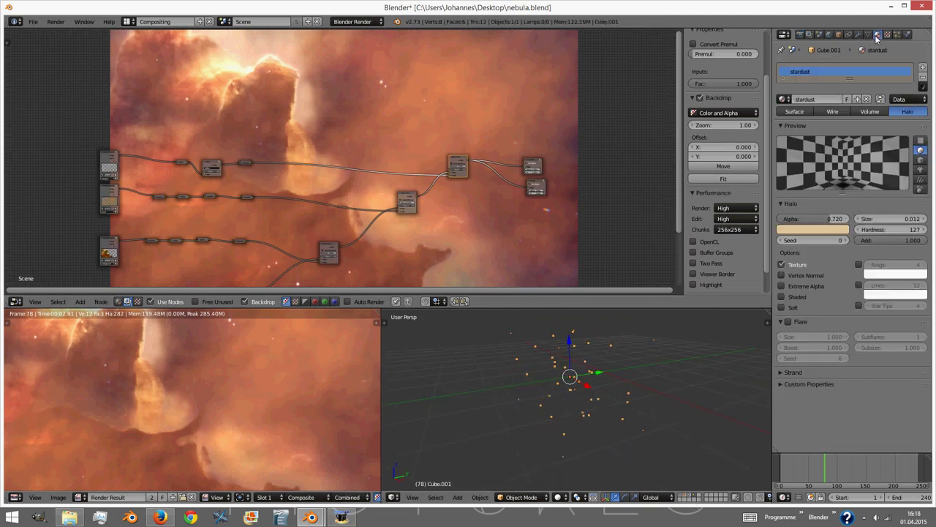
left_click(915, 223)
type("0.022")
key("Return")
key("F12")
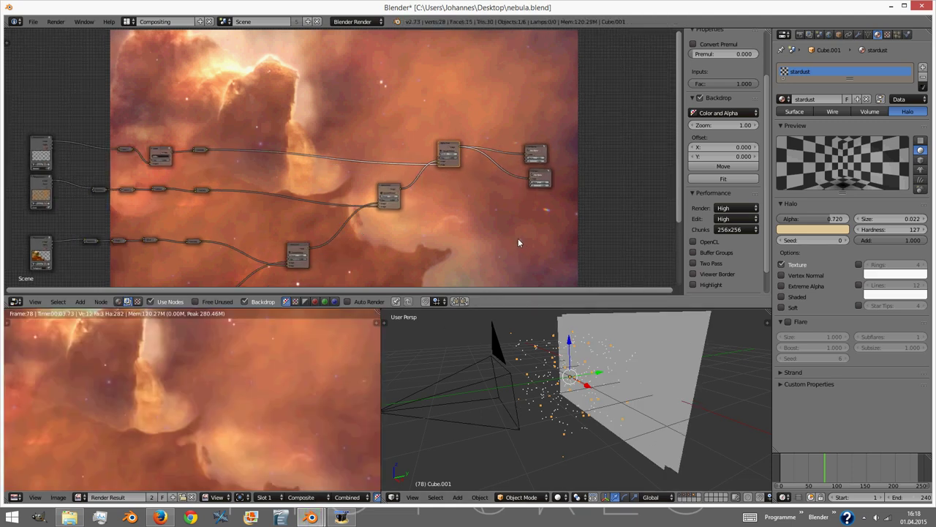
- Move the Composite and Viewer nodes further away from the last Alpha Over to make room for more nodes
scroll(520, 202, "up", 6)
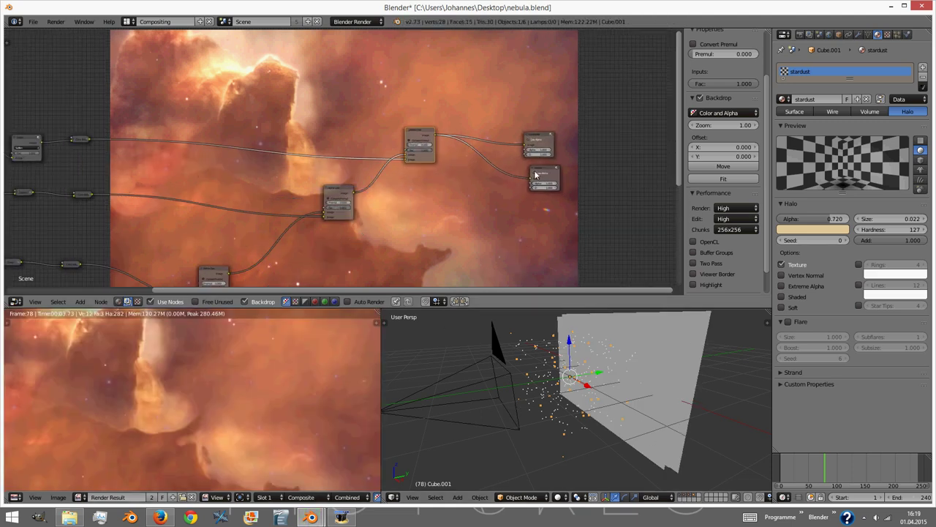
middle_click_drag(520, 201, 347, 188)
left_click(364, 127)
left_click(367, 161, "shift")
key("g")
left_click(579, 136)
- Duplicate the Stardust chain's Color Balance node and insert the copy between the last Alpha Over and the output nodes
scroll(515, 151, "down", 4)
left_click(62, 137)
key("shift+d")
left_click(437, 147)
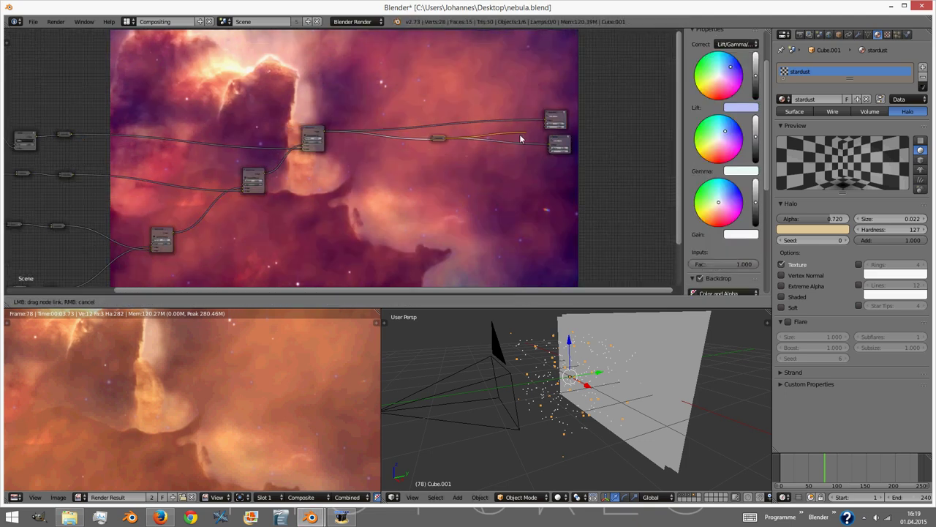
- Tune the final Color Balance node's tints, shifting its gain slightly towards blue, and collapse the node
scroll(438, 145, "up", 4)
scroll(454, 166, "up", 2)
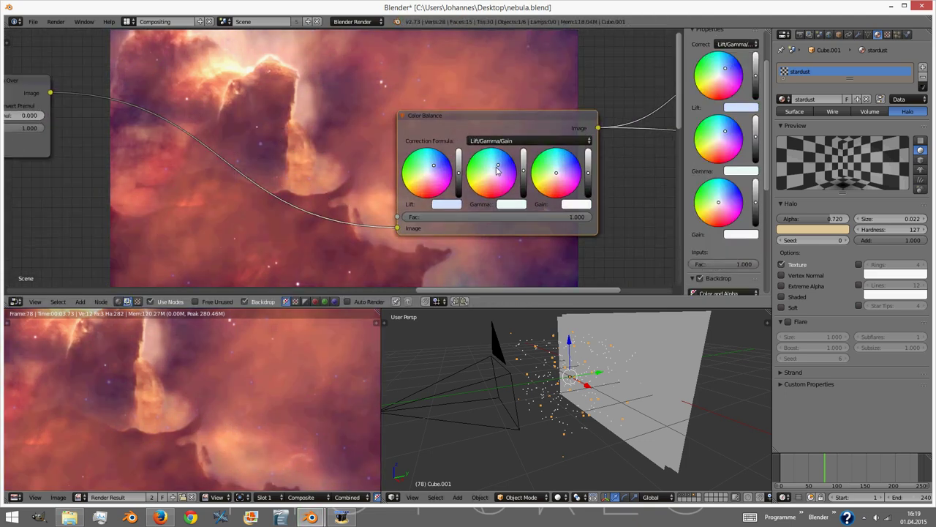
mouse_move(556, 175)
left_mouse_down()
mouse_move(565, 176)
mouse_move(560, 171)
left_mouse_up()
scroll(417, 187, "down", 7)
mouse_move(406, 186)
middle_mouse_down()
mouse_move(371, 188)
mouse_move(268, 157)
middle_mouse_up()
key("h")
key("Home")
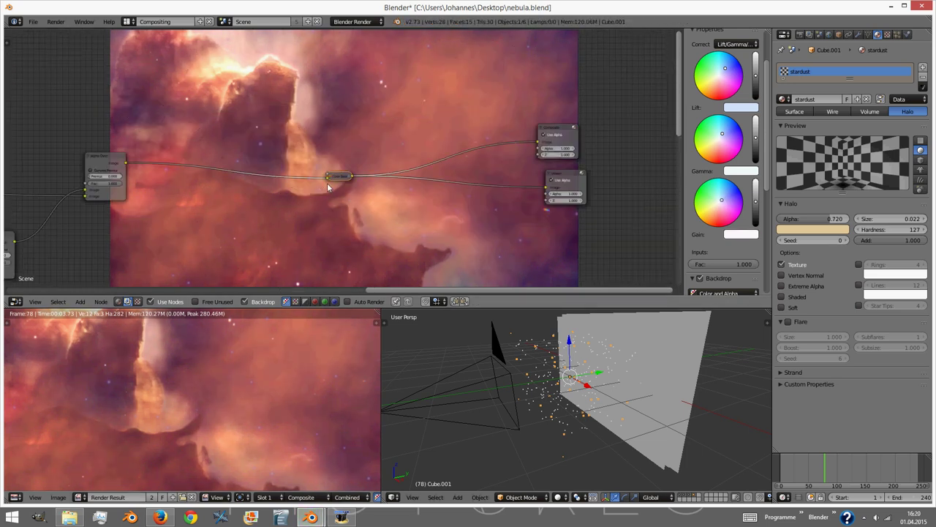
- Add a Bright/Contrast node and insert it between the last Alpha Over and the final Color Balance
key("shift+a")
mouse_move(241, 217)
left_click(303, 292)
left_click(194, 159)
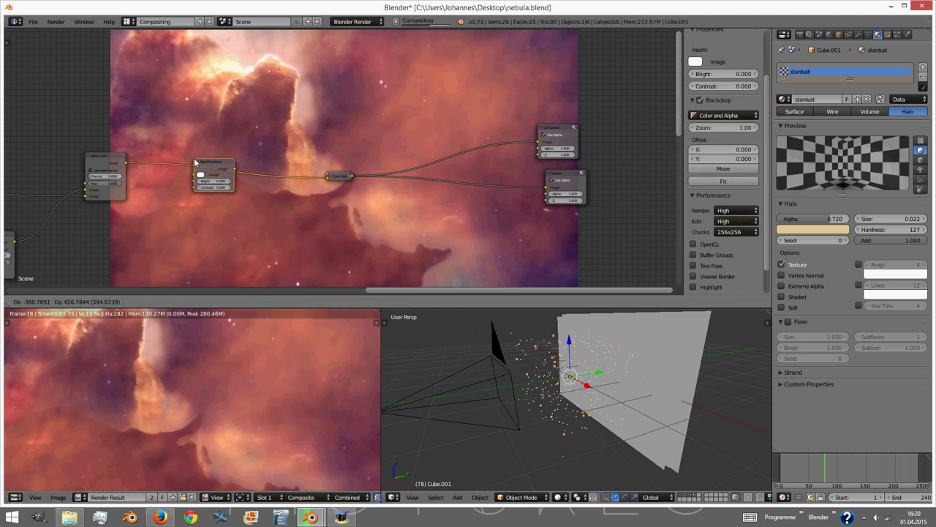
- Set the new Bright/Contrast node's brightness to -2.6 and its contrast to 0.2
scroll(211, 179, "up", 7)
left_click(215, 181)
key("BackSpace")
type("-2.6")
key("Return")
left_click(211, 192)
type(".4")
key("Return")
left_click(212, 192)
type("0.2")
key("Return")
scroll(376, 184, "down", 2)
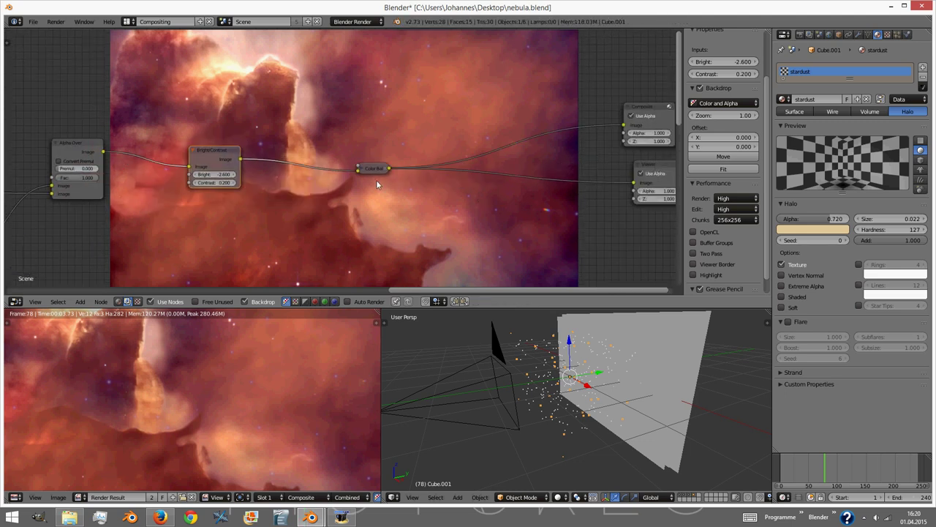
- Add a Filter node and insert it between the final Bright/Contrast and Color Balance nodes
key("shift+a")
mouse_move(319, 234)
left_click(372, 280)
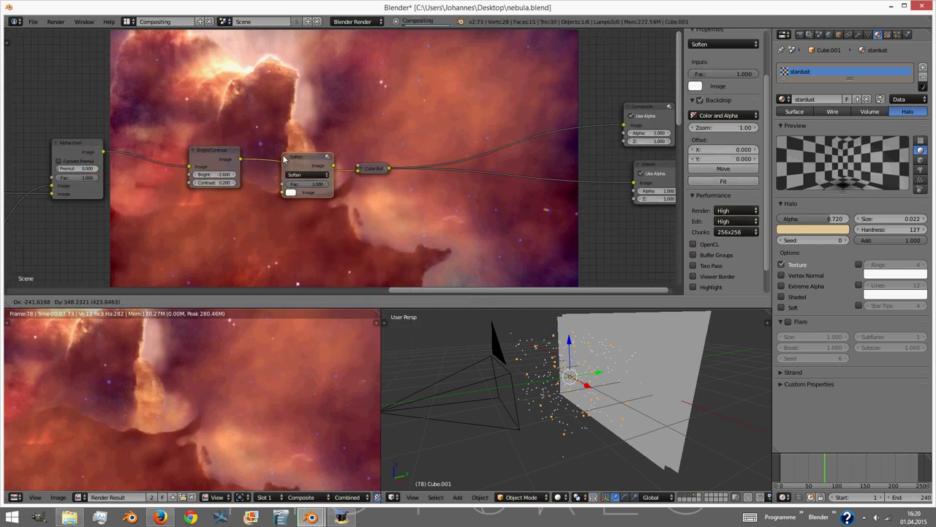
left_click(283, 153)
- Set the new Filter node's type to Sharpen and its factor to 0.14
left_click(300, 171)
left_click(300, 156)
left_click(316, 182)
type(".1")
key("Return")
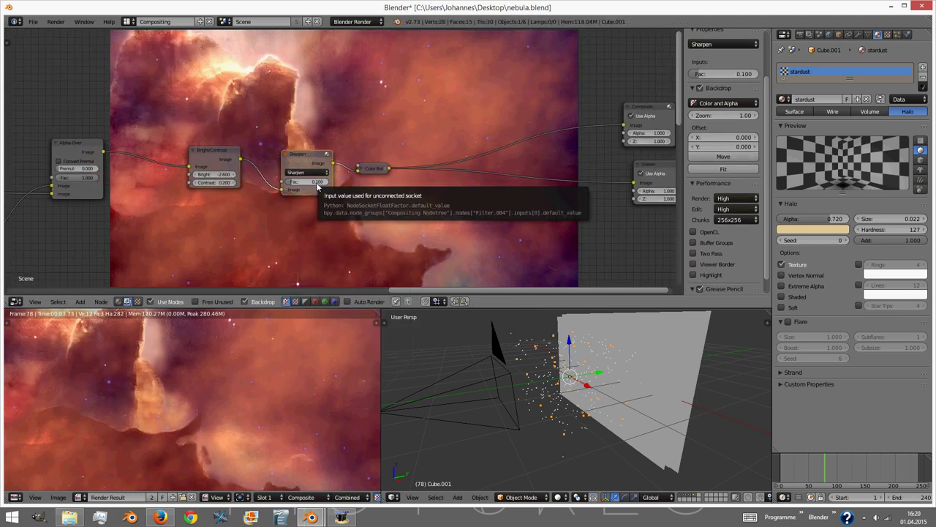
left_click(316, 183)
type(".14")
key("Return")
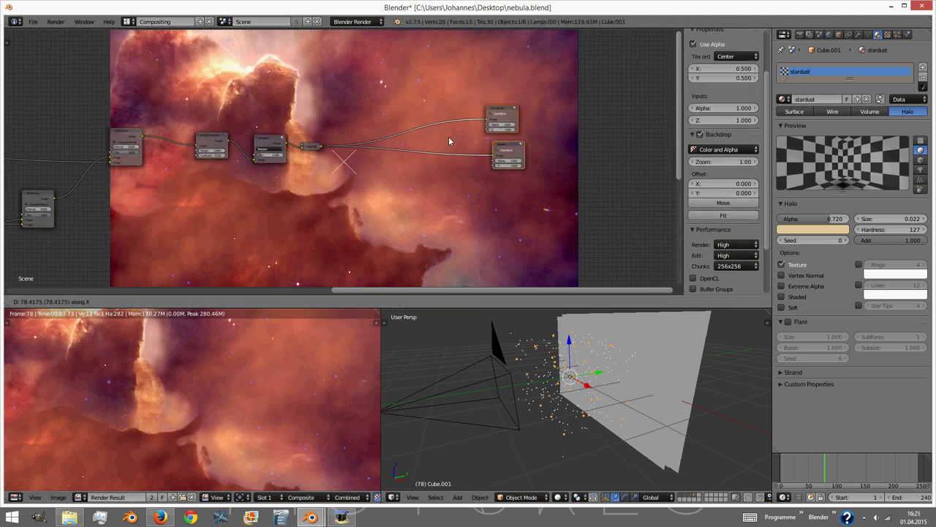
- Add a Lens Distortion node below the final Color Balance's output links and enlarge the node editor vertically
scroll(560, 180, "up", 2)
middle_click_drag(561, 180, 393, 198)
key("shift+a")
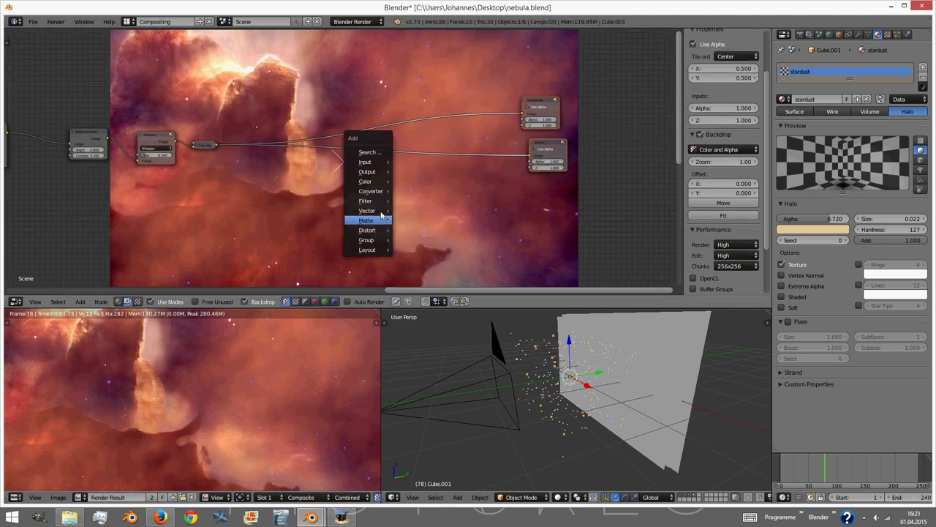
mouse_move(372, 226)
left_click(420, 233)
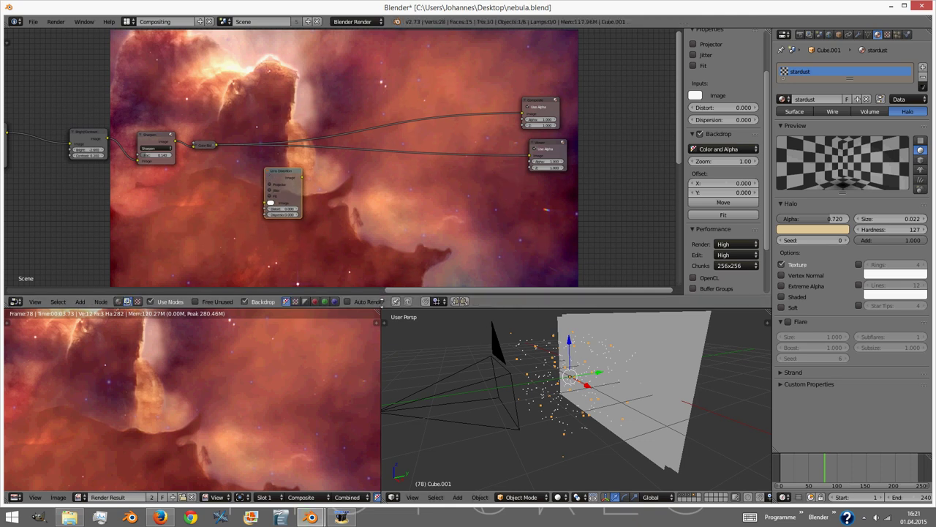
left_click_drag(381, 292, 381, 339)
scroll(384, 219, "up", 3)
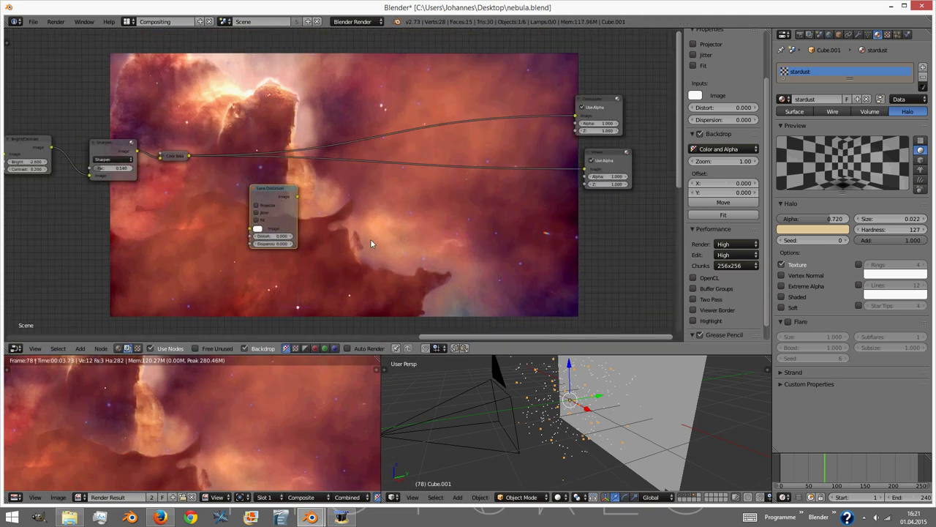
- Add a Math node beside the Lens Distortion node and set its operation to Greater Than
key("shift+a")
left_click(358, 162)
type("m")
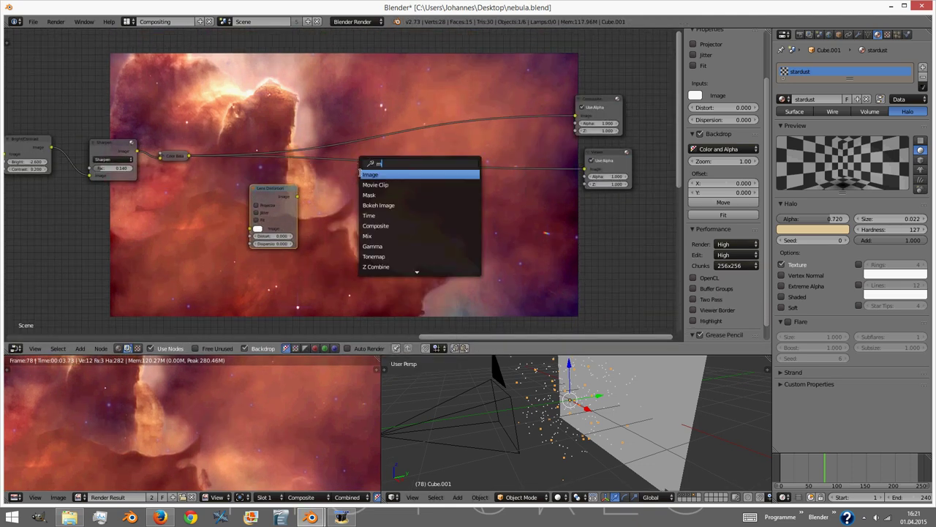
type("ath")
key("Return")
left_click(341, 222)
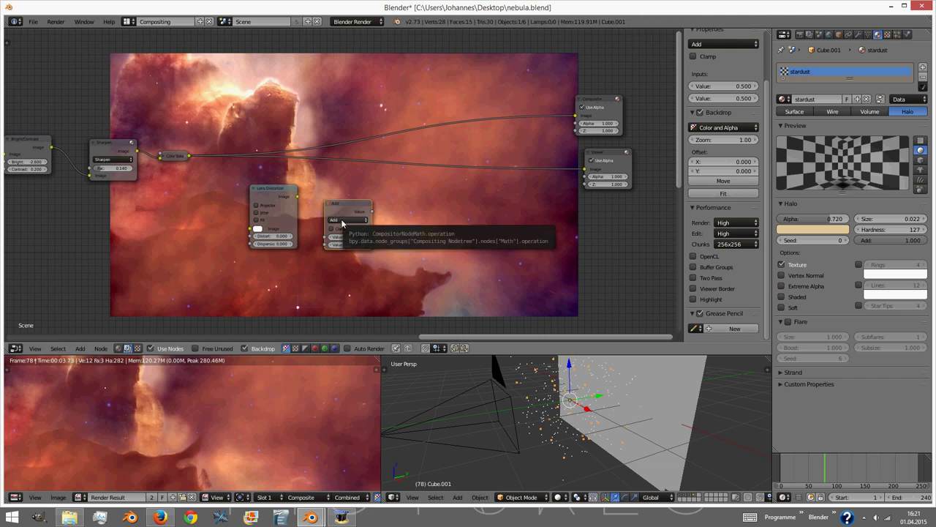
left_click(342, 220)
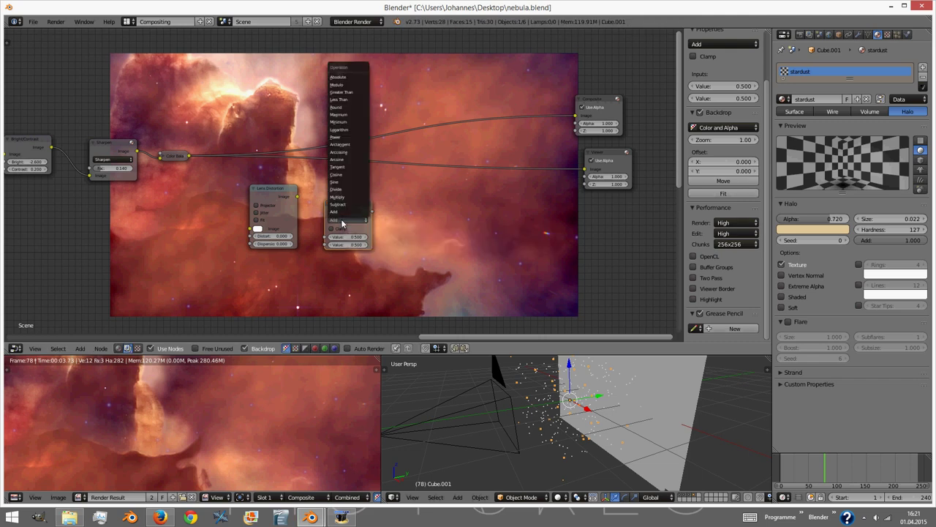
left_click(345, 94)
- Add a Blur node beside the Greater Than node and move the Lens Distortion node into line with them
key("shift+a")
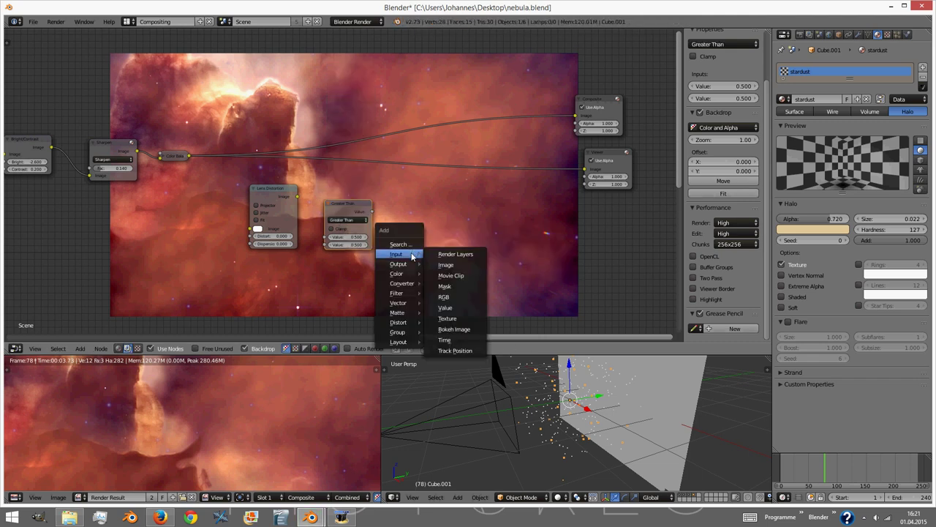
left_click(405, 245)
type("blu")
key("Return")
left_click(395, 212)
left_click_drag(280, 198, 301, 218)
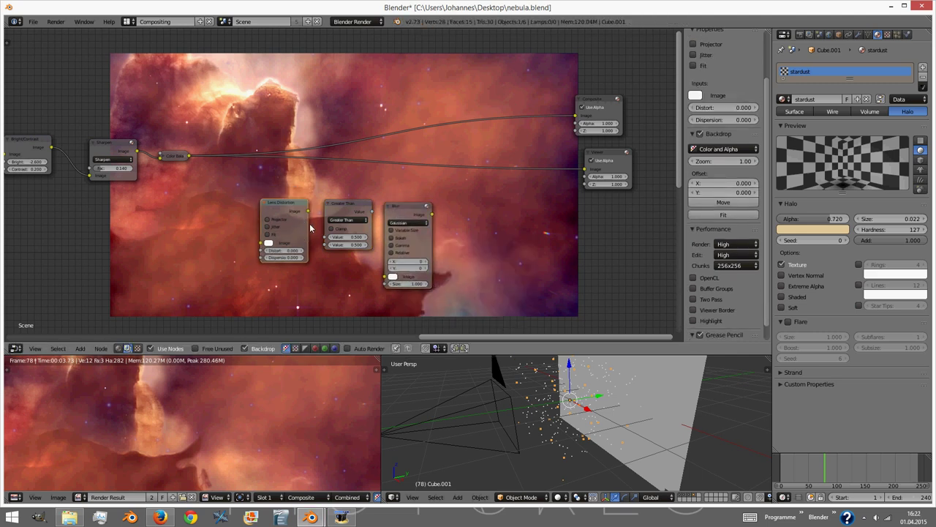
- Add a Mix node on the link into the Viewer and set its blend mode to Multiply
key("shift+a")
mouse_move(461, 234)
left_click(515, 234)
left_click(502, 171)
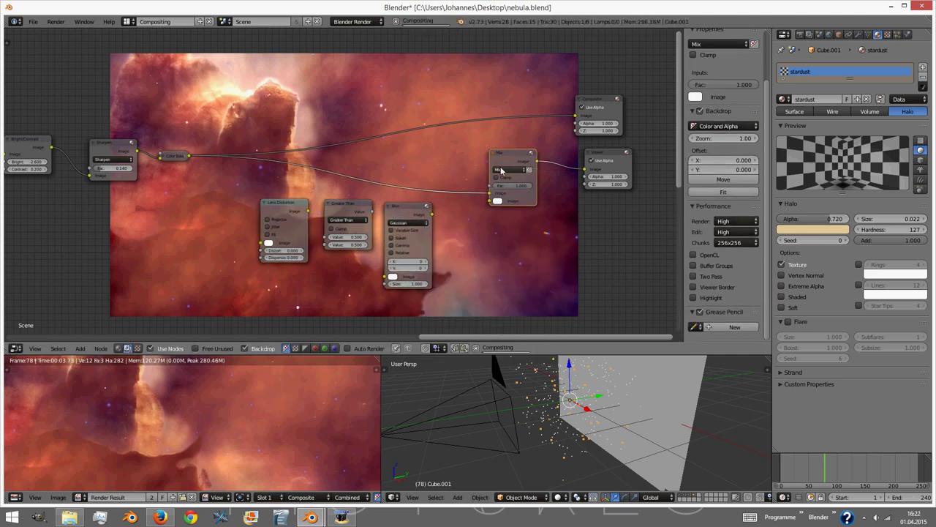
left_click(501, 171)
left_click(504, 150)
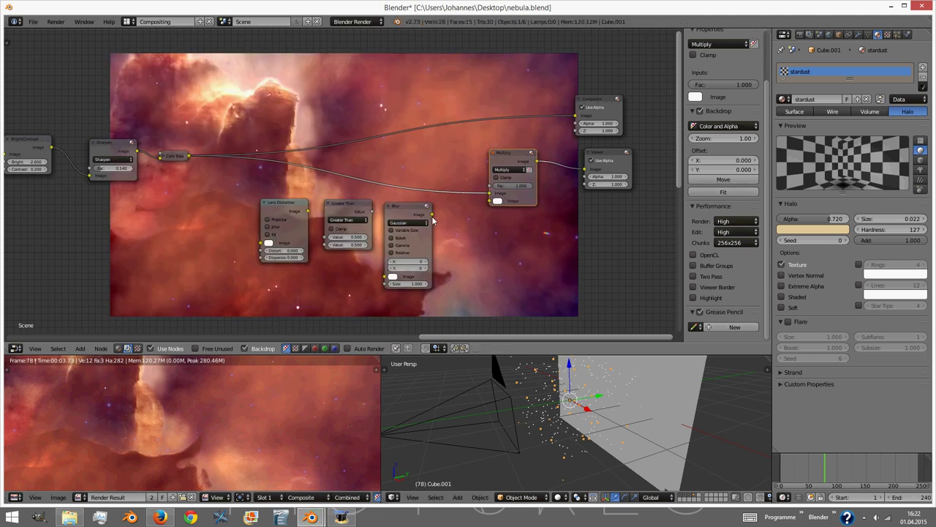
- Link the final Color Balance's output through Lens Distortion, Greater Than and Blur into the Multiply node's second Image input
left_click_drag(433, 217, 432, 216)
left_click_drag(490, 200, 490, 201)
left_click_drag(189, 155, 260, 242)
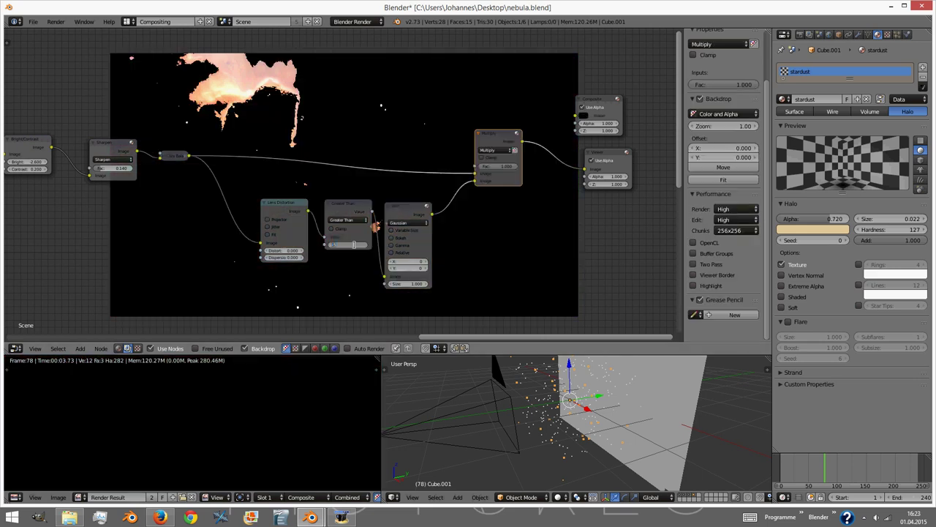
- Set the Greater Than node's value to 0 and the Blur node to relative Fast Gaussian with 10% in X and Y
type("0")
key("Return")
left_click(401, 252)
left_click(411, 223)
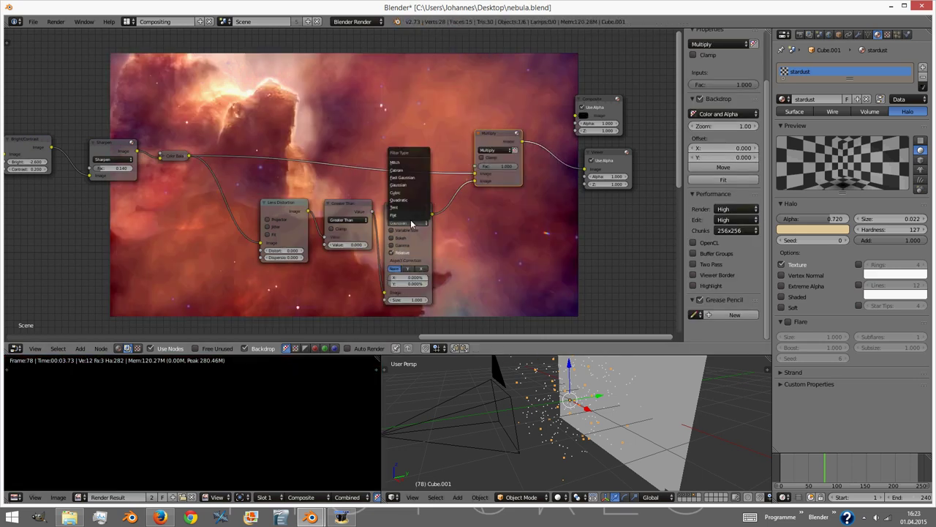
left_click(401, 177)
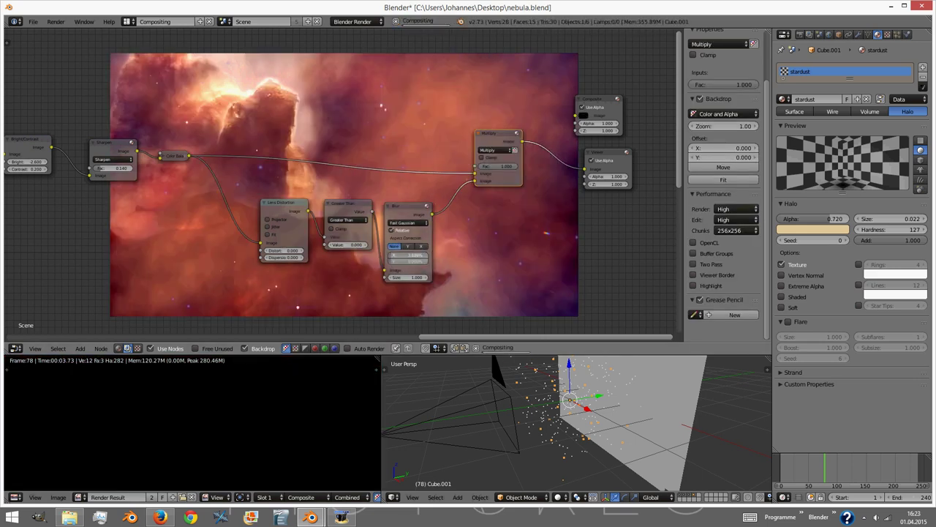
- Set the Lens Distortion node's Distort to 0.3 and the Multiply node's factor to about 0.873
left_click(298, 253)
type("0.4")
key("Return")
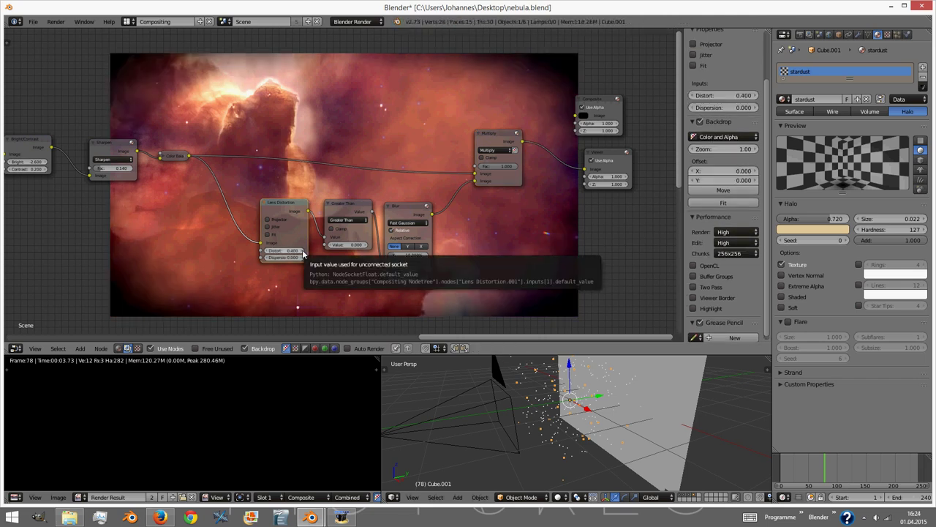
left_click(268, 251)
left_click(267, 250)
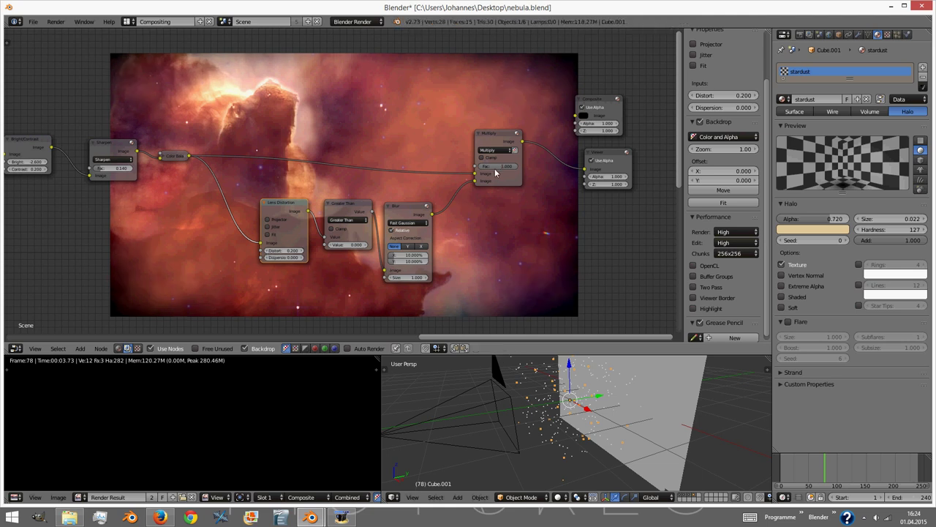
left_click_drag(500, 171, 486, 170)
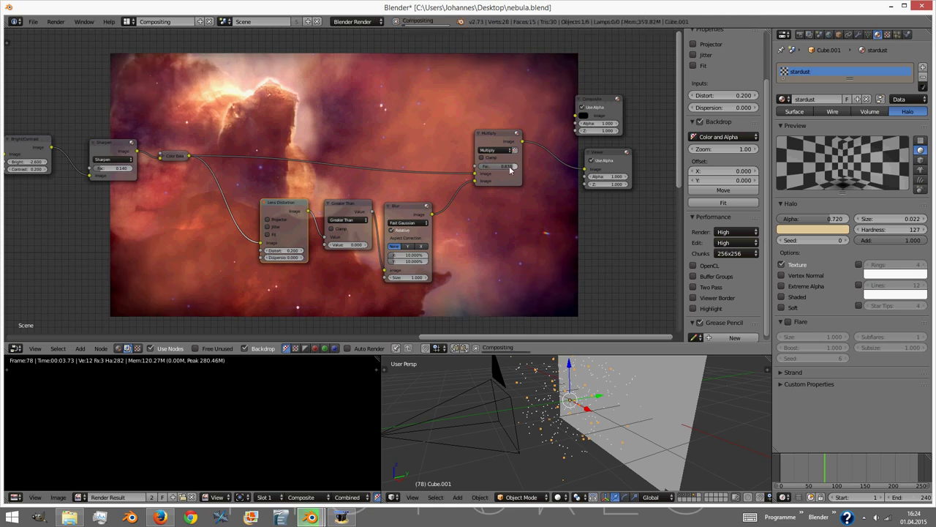
left_click(298, 253)
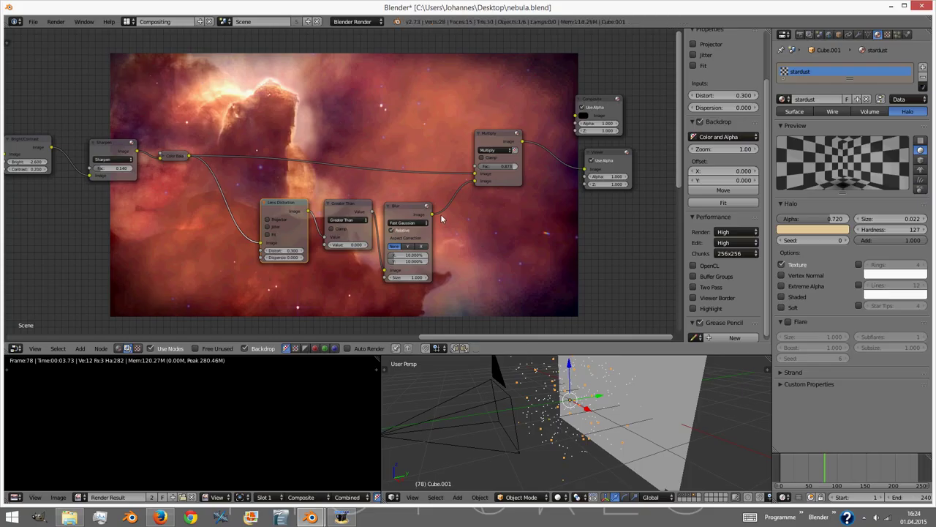
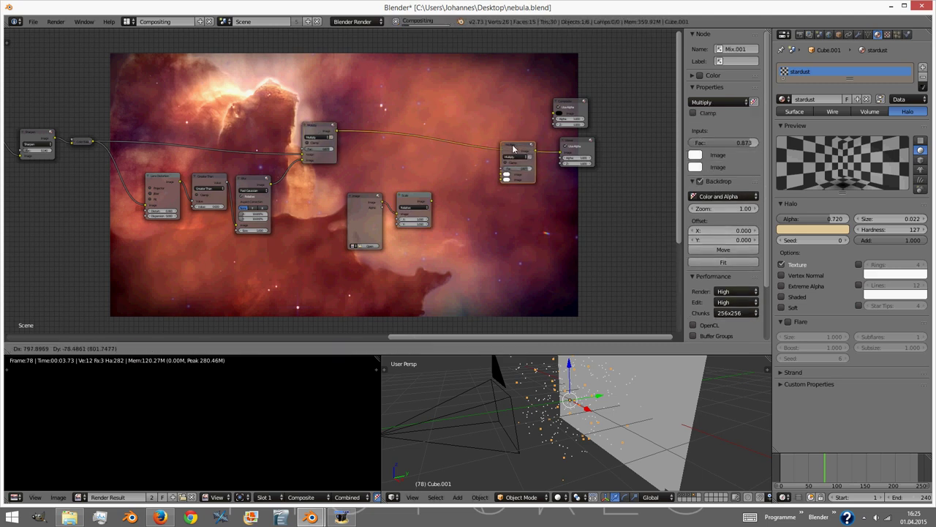
- Link the Scale node's output into the new Multiply node's second Image input and load BARS.png into the Image node
left_click_drag(431, 202, 506, 180)
scroll(483, 210, "up", 2)
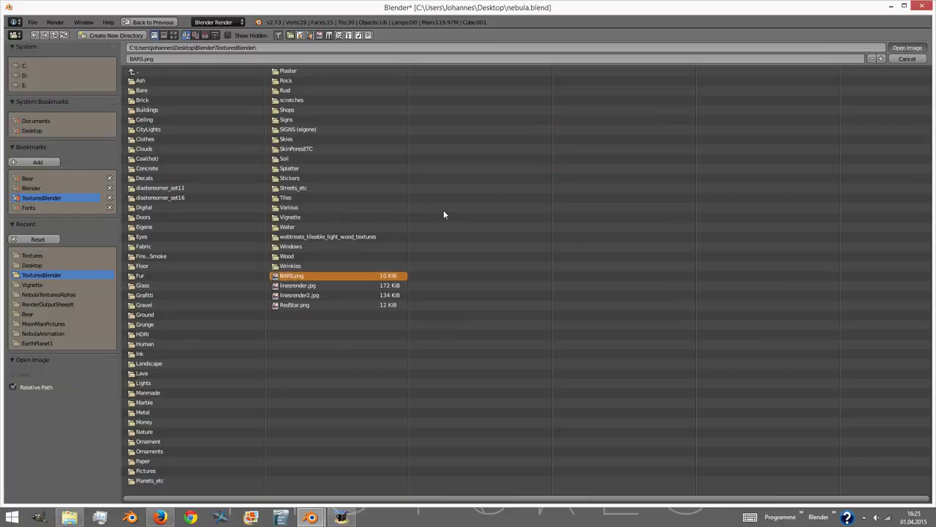
key("Return")
- Set the bars' Scale node to 1.1 in Y and display the scene's render settings
scroll(395, 241, "up", 2)
middle_click_drag(431, 243, 376, 239)
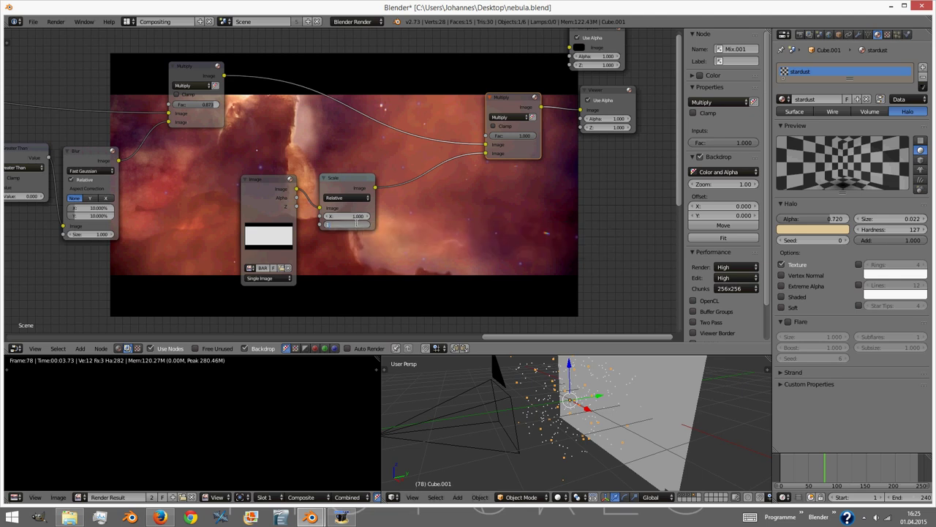
key("Return")
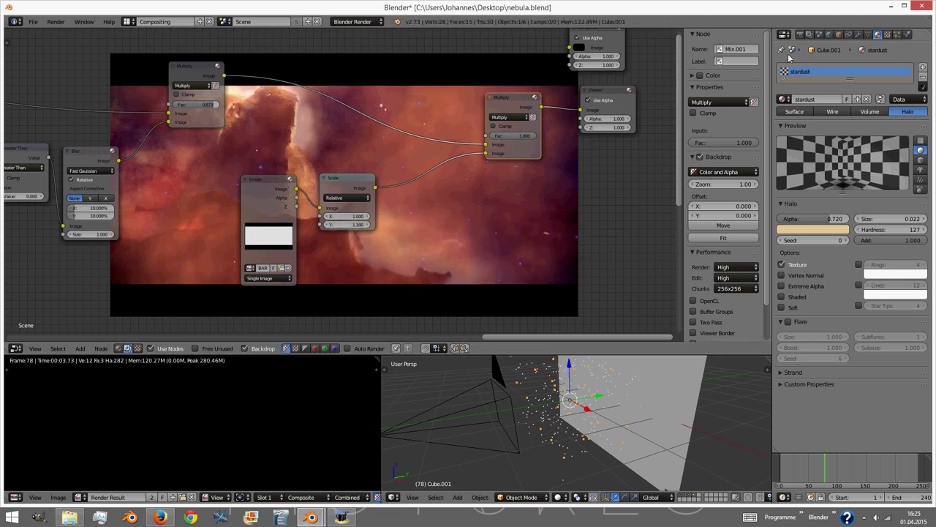
left_click(800, 34)
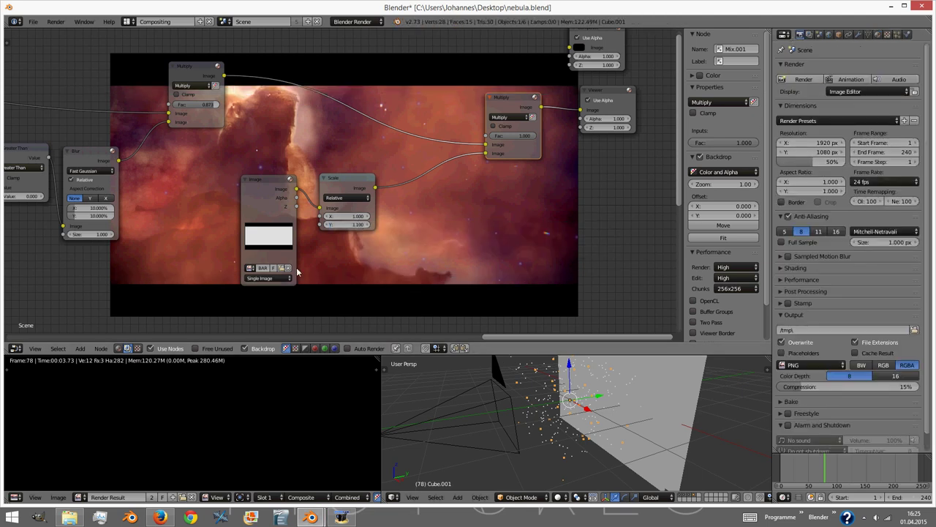
- Try lowering the bars' Y scale to 0.3 and undo the change
scroll(258, 229, "down", 3)
scroll(311, 215, "up", 4)
left_click(286, 217)
left_click(286, 217)
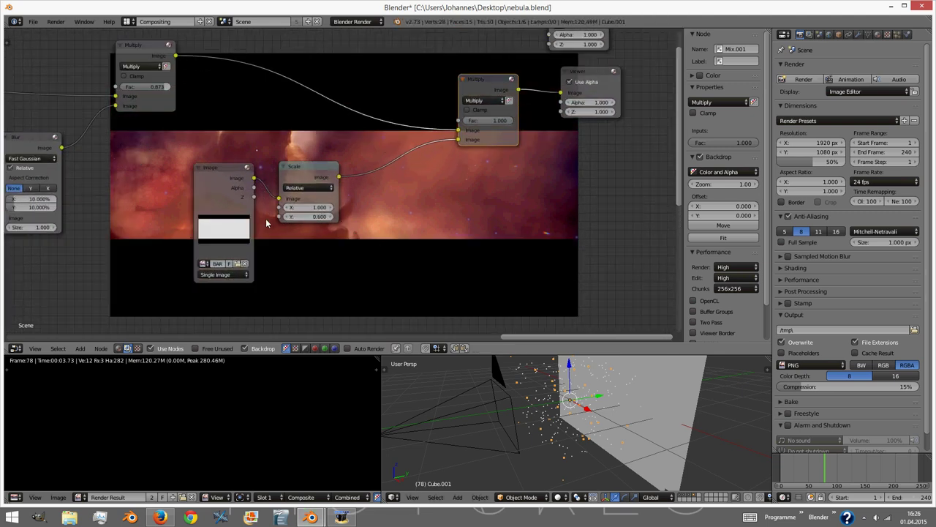
left_click(286, 218)
left_click(286, 217)
left_click(286, 217)
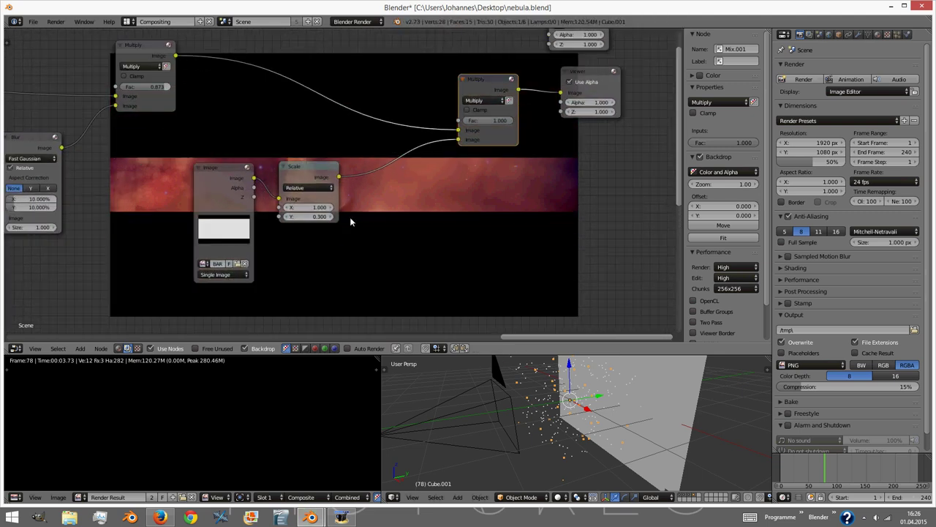
key("ctrl+z")
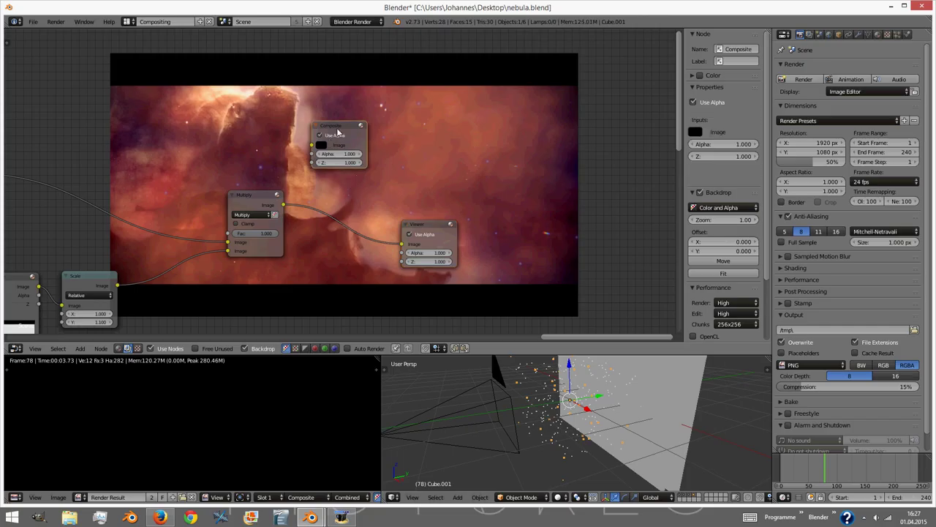
- Reposition the Composite node and link the final Multiply node's output to its Image input
left_click_drag(338, 132, 437, 138)
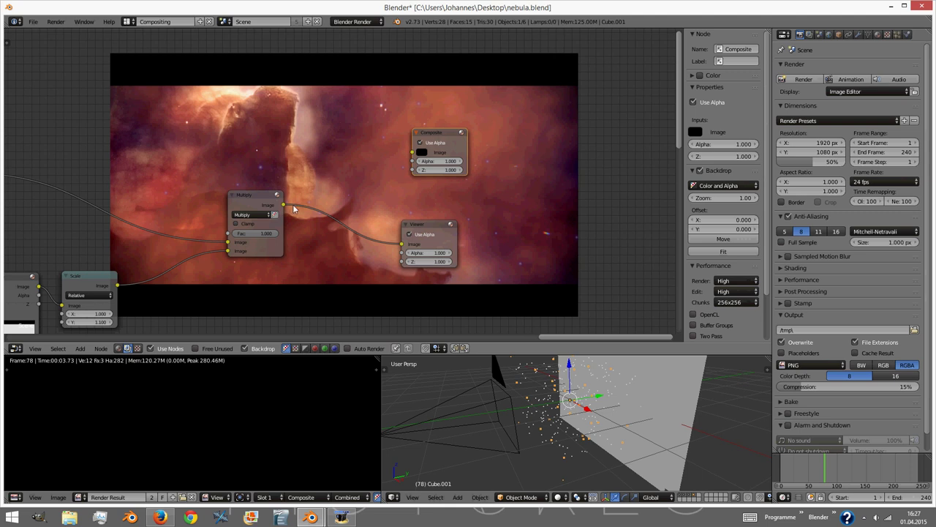
scroll(395, 175, "up", 2)
left_click_drag(208, 233, 413, 150)
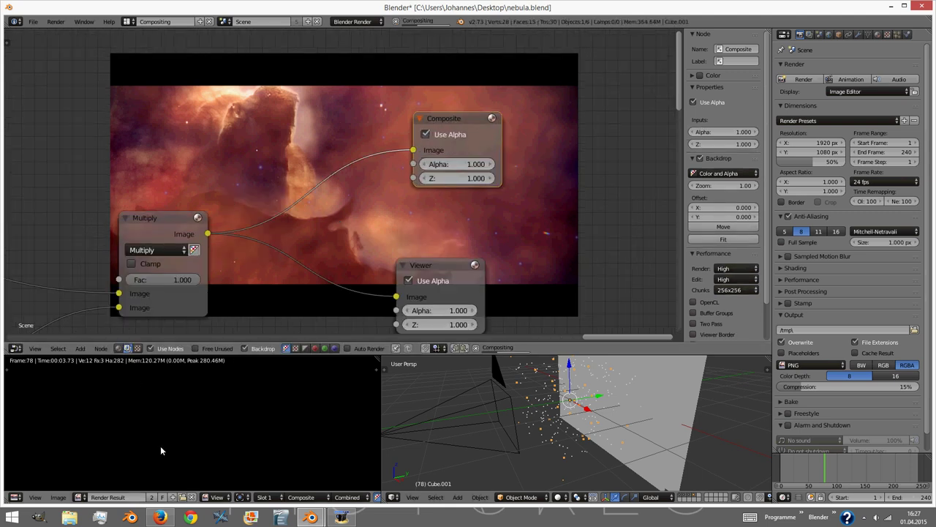
scroll(322, 246, "down", 3)
scroll(287, 431, "down", 4)
scroll(218, 437, "down", 2)
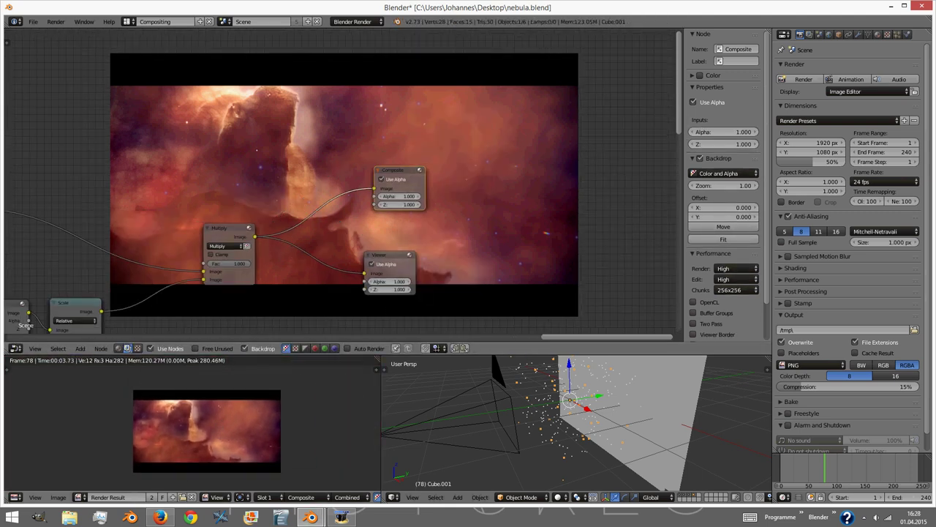
scroll(218, 436, "up", 2)
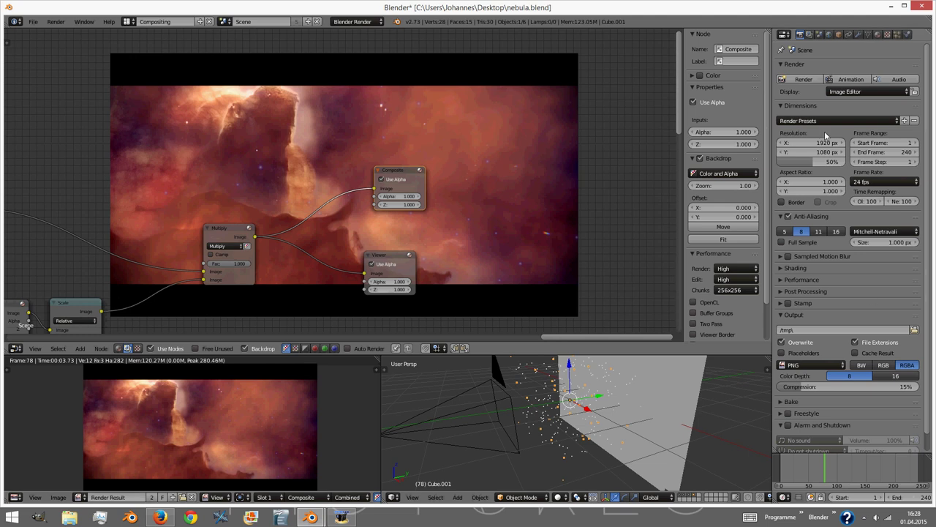
- Set the render output folder to TutorialOutput on the desktop and render the current frame at 100% resolution
scroll(825, 134, "down", 1)
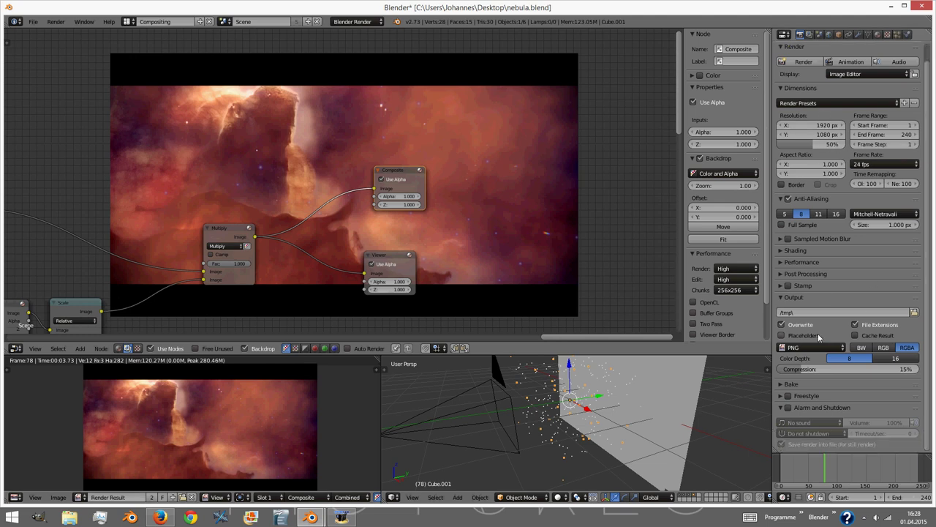
left_click(914, 313)
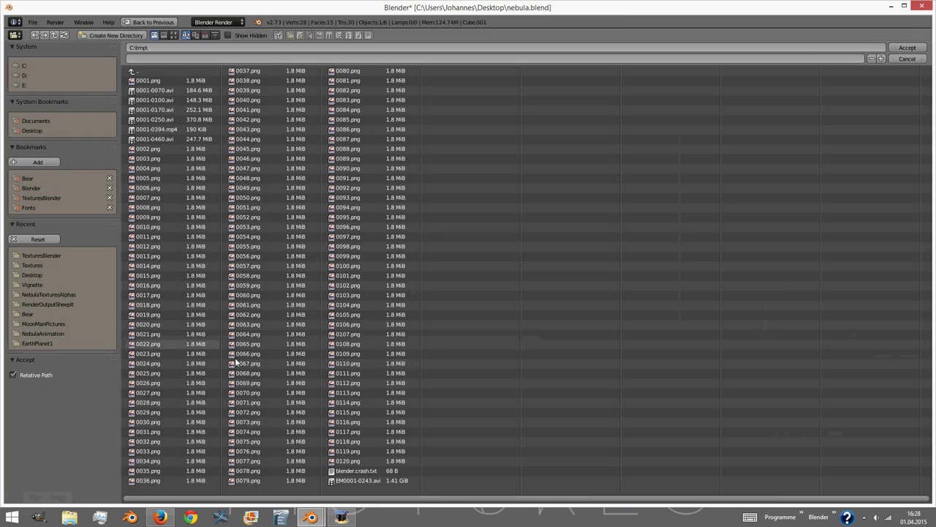
left_click(32, 274)
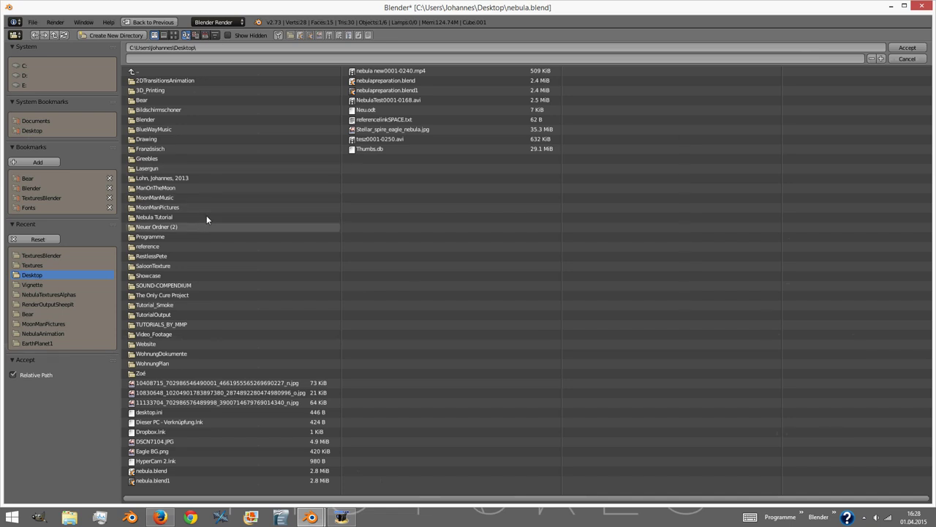
left_click(171, 315)
left_click(906, 49)
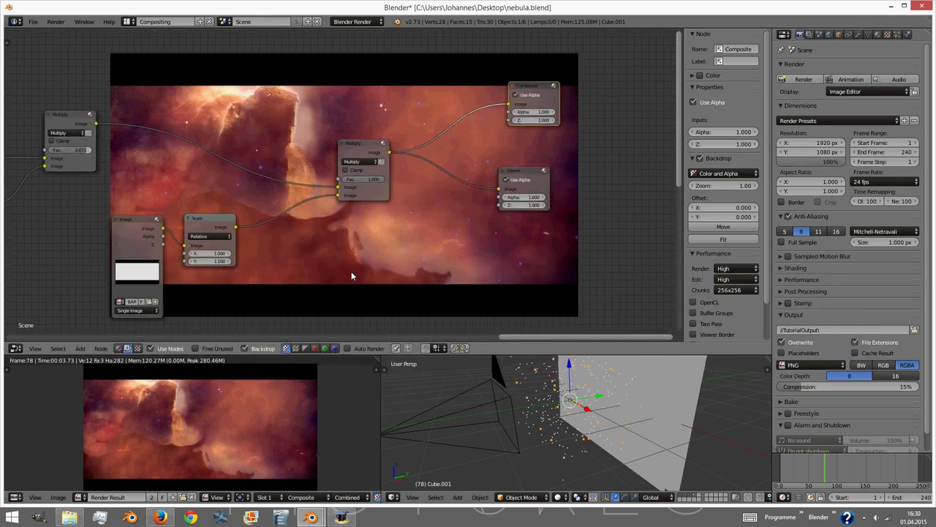
key("F12")
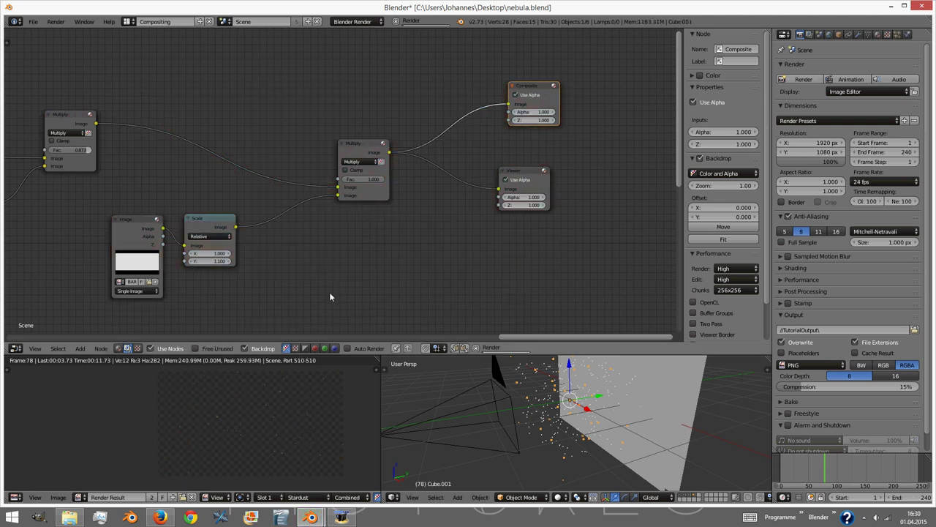
- Set the bars' Scale node to 2 in X and 2.2 in Y, and shrink the backdrop to fit the editor
scroll(431, 243, "down", 2)
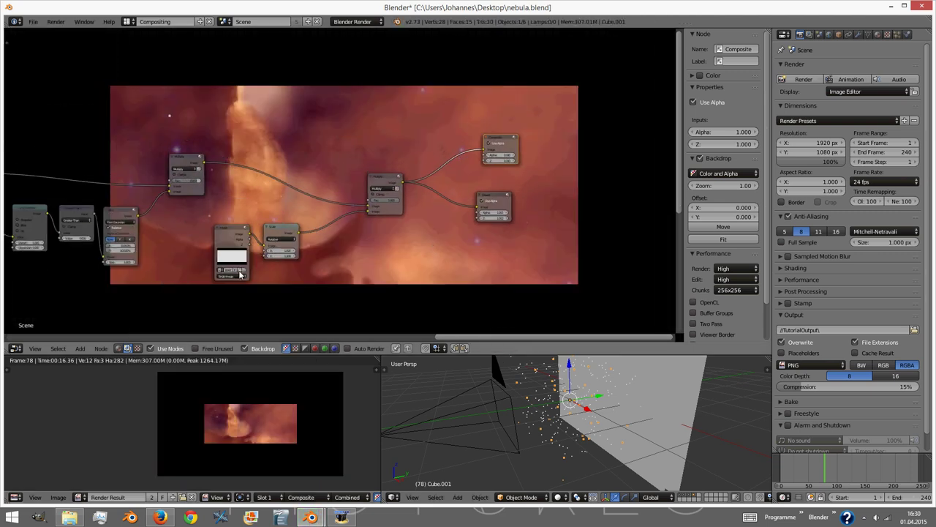
scroll(281, 247, "up", 2)
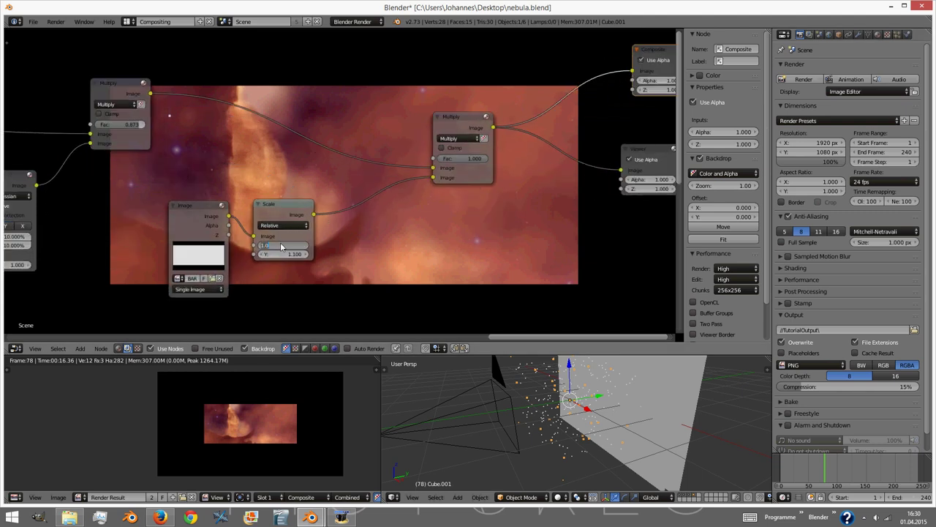
type("2")
key("Return")
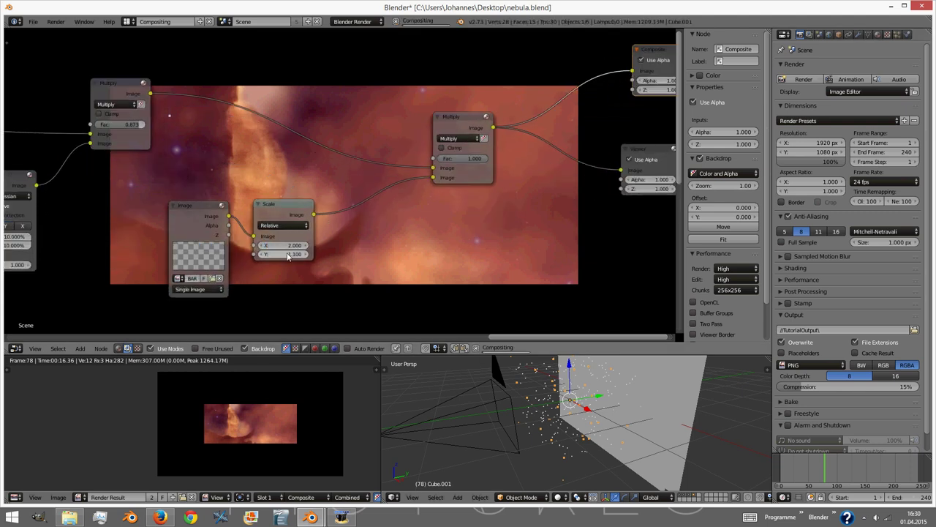
key("Home")
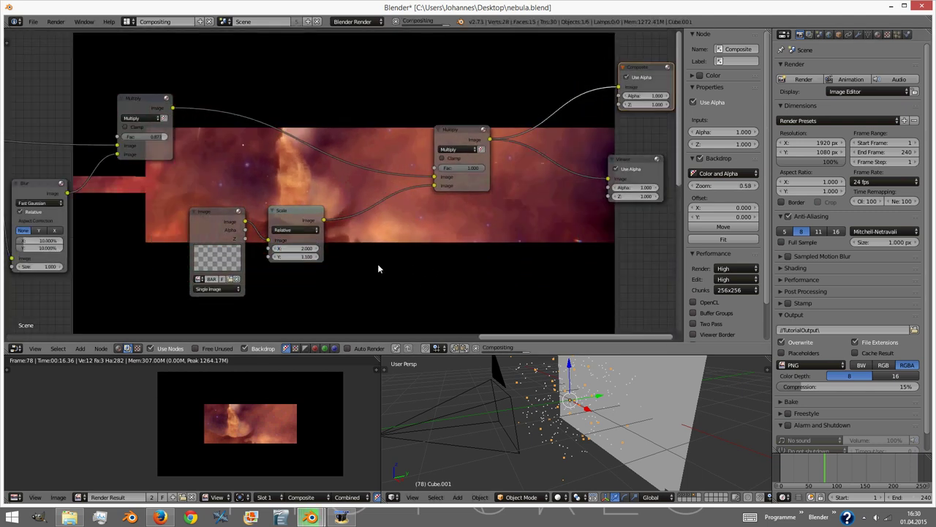
left_click(300, 256)
type("2.2")
key("Return")
scroll(322, 264, "down", 1)
key("v")
key("v")
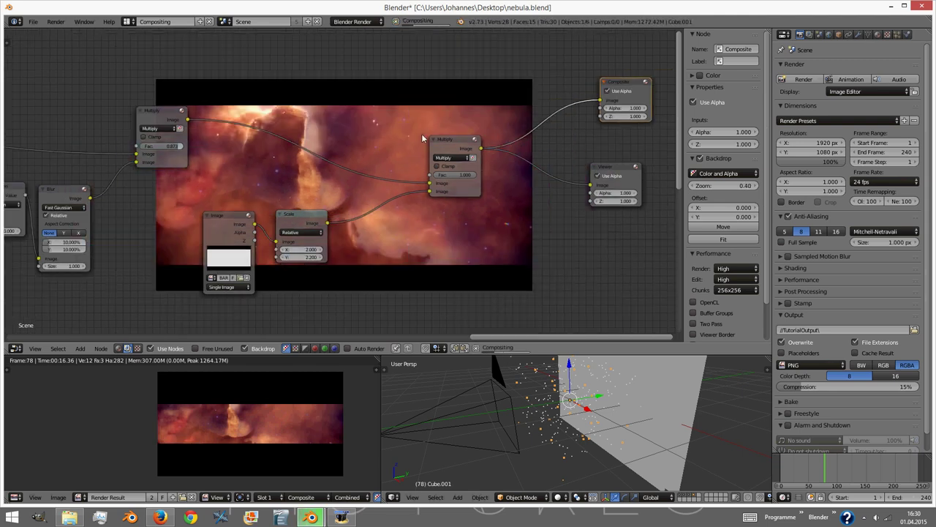
- Switch the node editor area to the Video Sequence Editor and move to frame 1
left_click(16, 348)
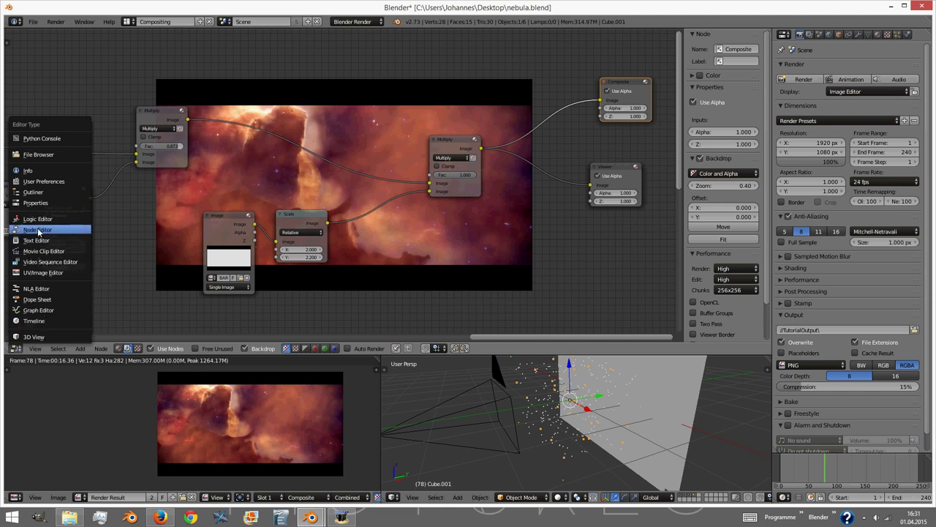
left_click(45, 262)
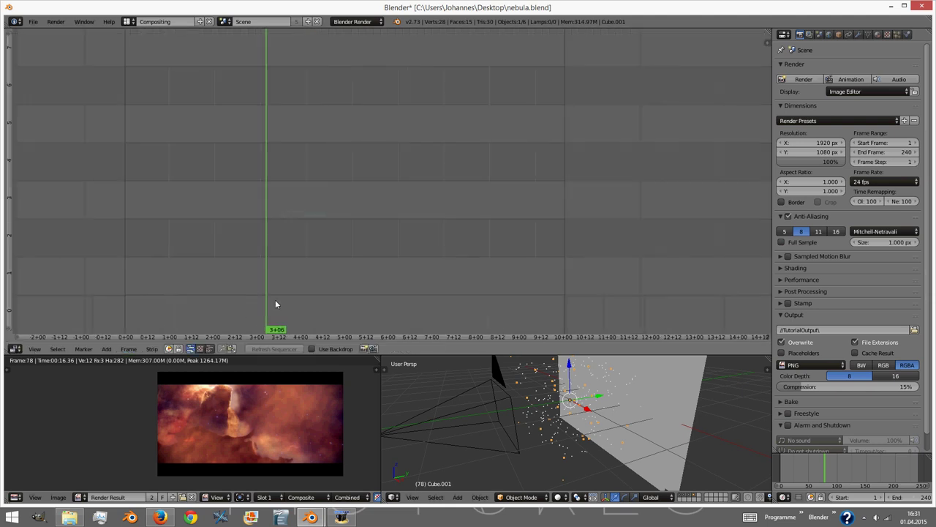
left_click(137, 283)
key("Home")
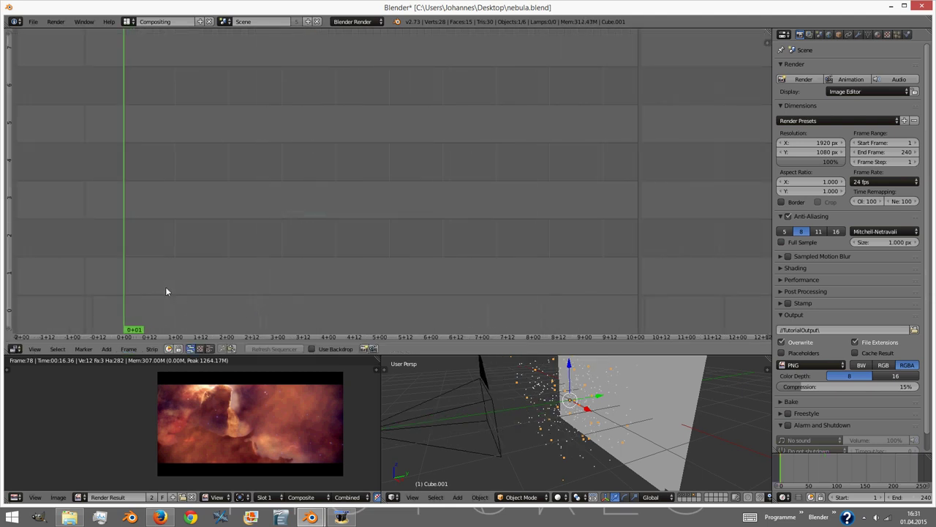
- Add all images of the NebulaAnimation folder as one image strip and show the sequencer's preview
key("shift+a")
left_click(150, 326)
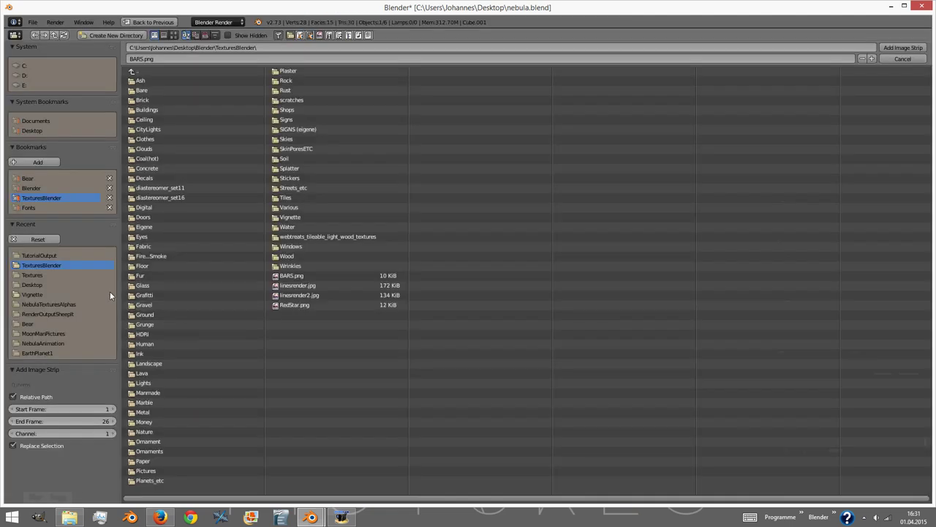
left_click(45, 343)
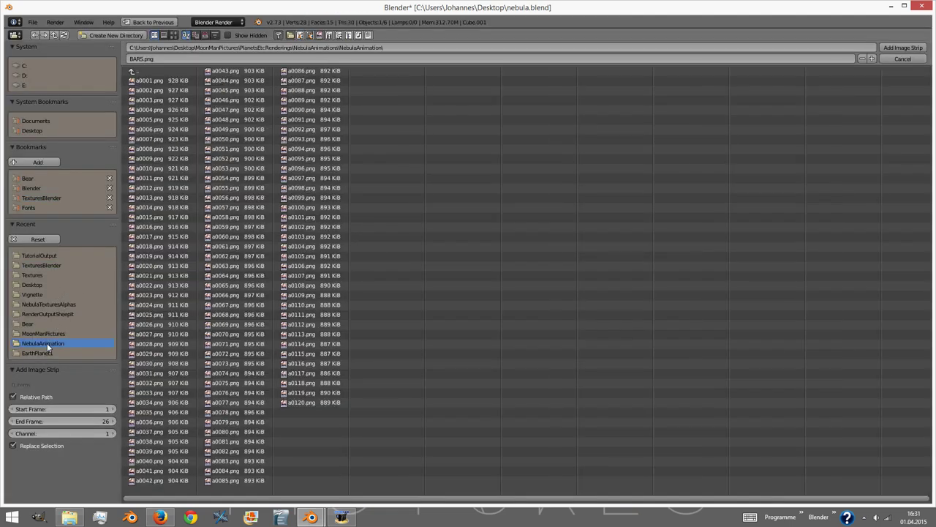
key("a")
left_click(902, 48)
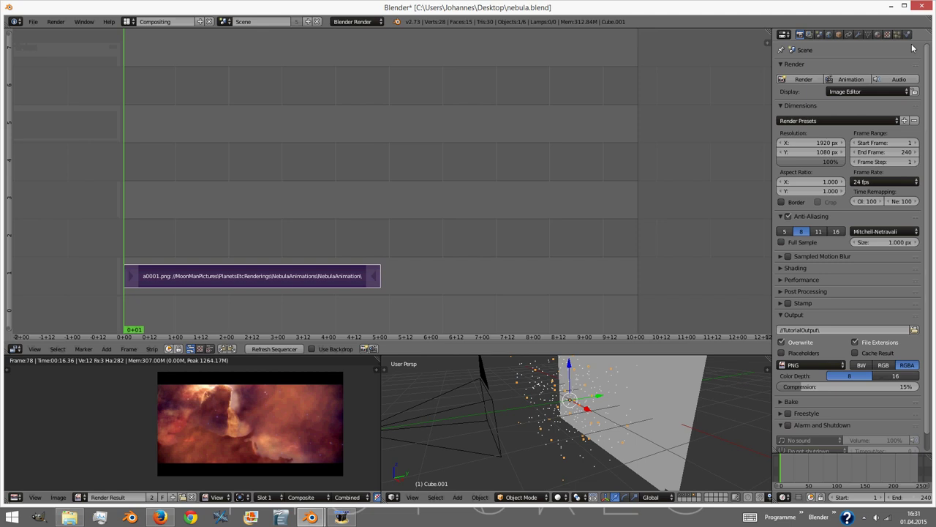
left_click(201, 350)
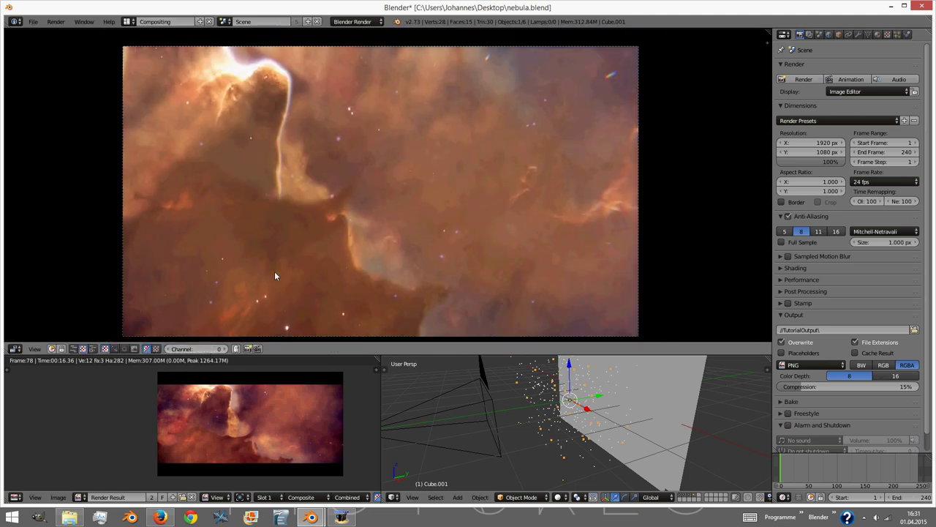
- Show the sequencer timeline together with the preview, play back the image strip briefly and stop the playback
left_click(105, 350)
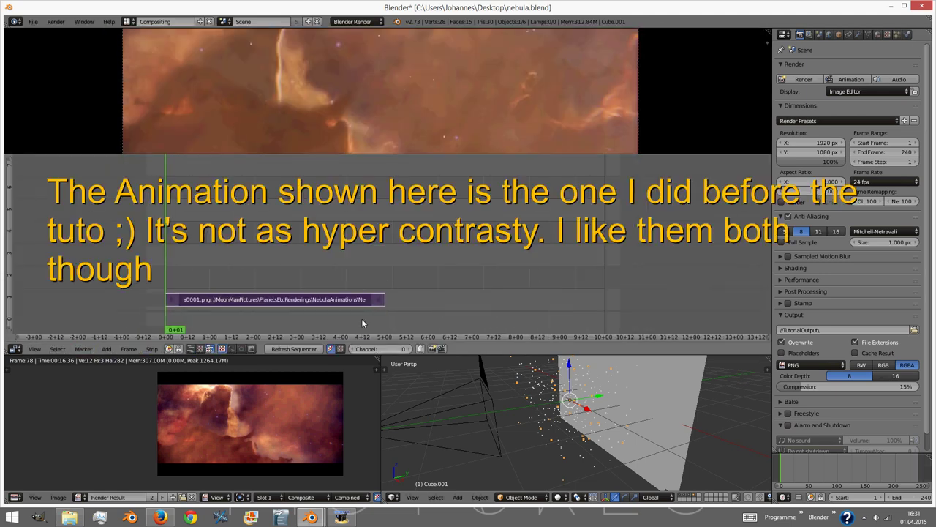
key("alt+a")
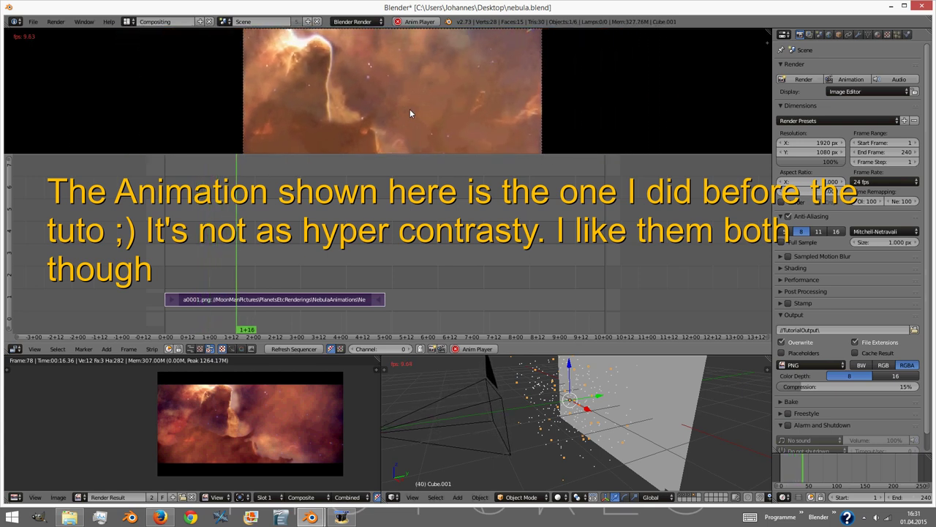
key("alt+a")
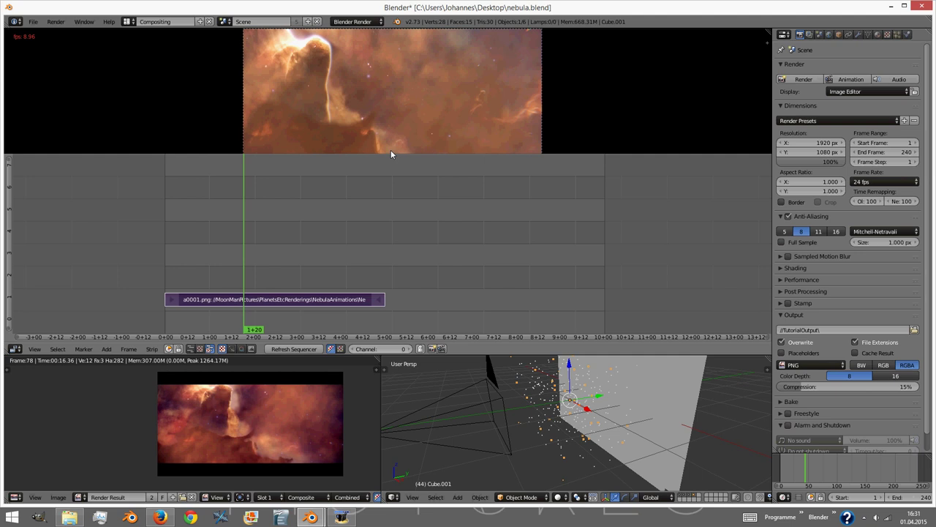
- Set the render output file format to MPEG and its encoding format to MPEG-4
scroll(858, 81, "down", 1)
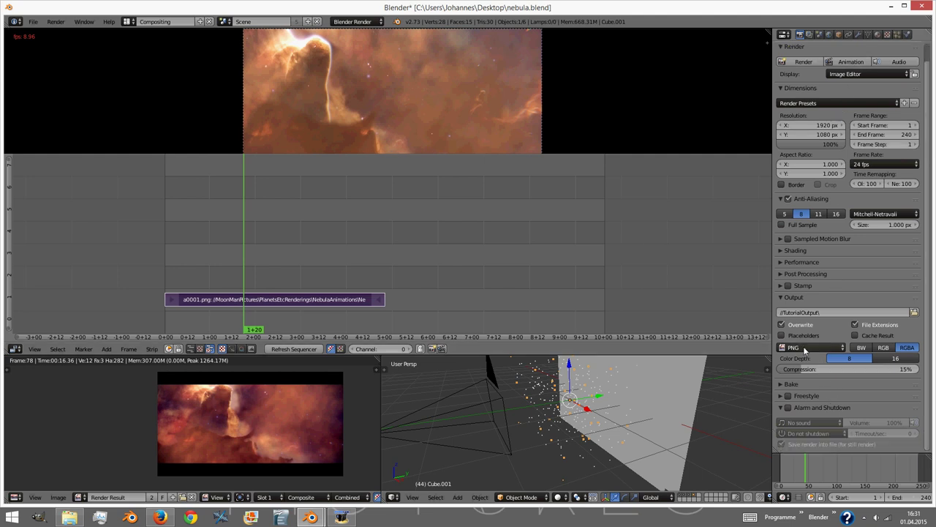
left_click(801, 349)
left_click(805, 319)
left_click(797, 364)
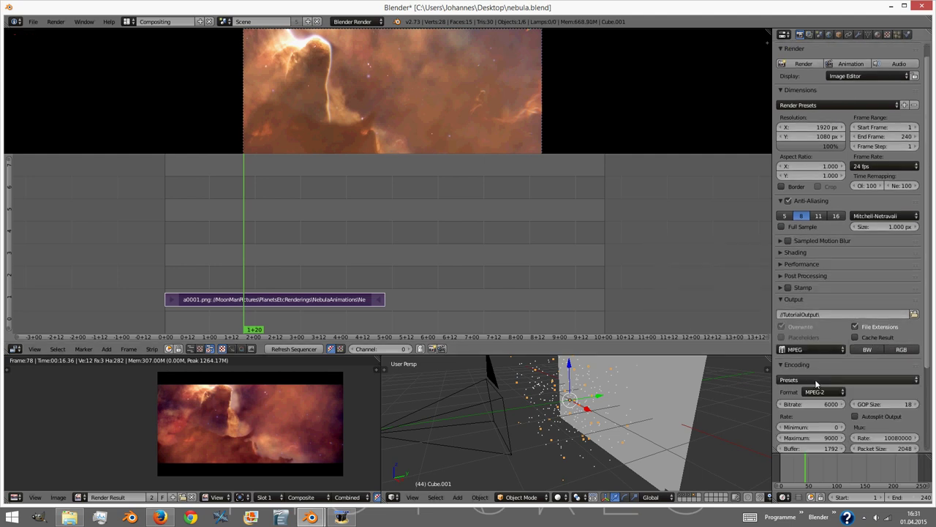
left_click(823, 391)
left_click(830, 366)
scroll(842, 337, "up", 1)
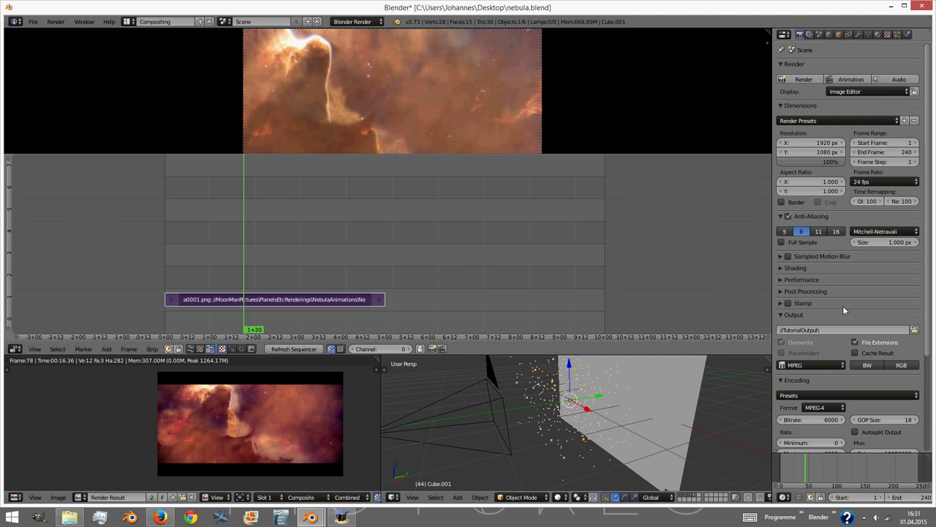